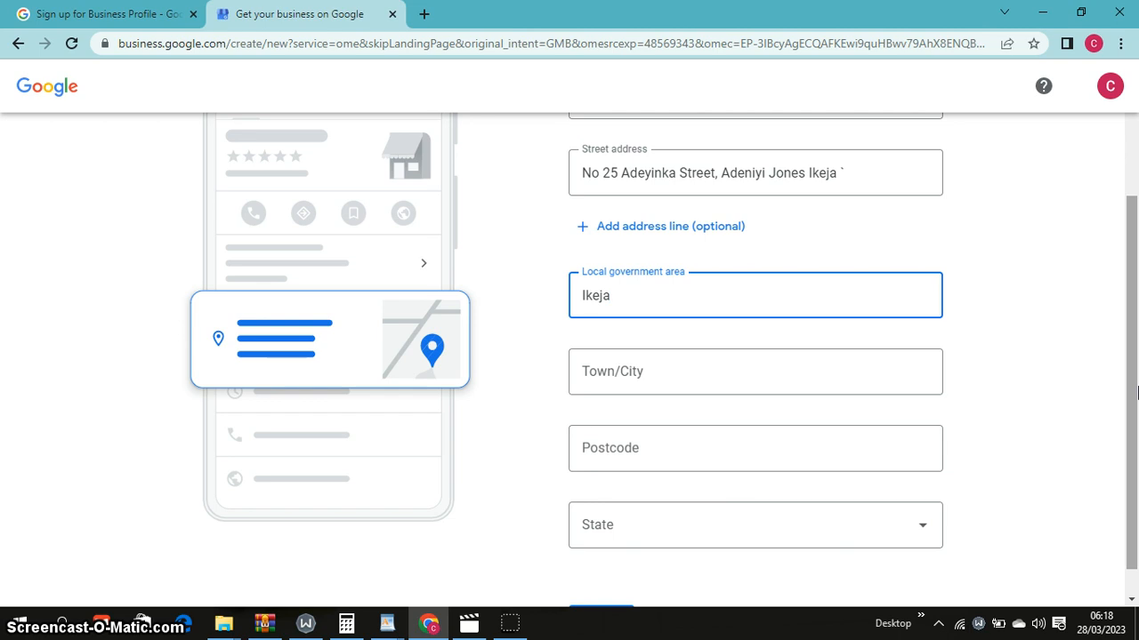
Enter Ikeja as the business town/city, then open a new browser tab
{"action": "left_click", "coordinate": [765, 374]}
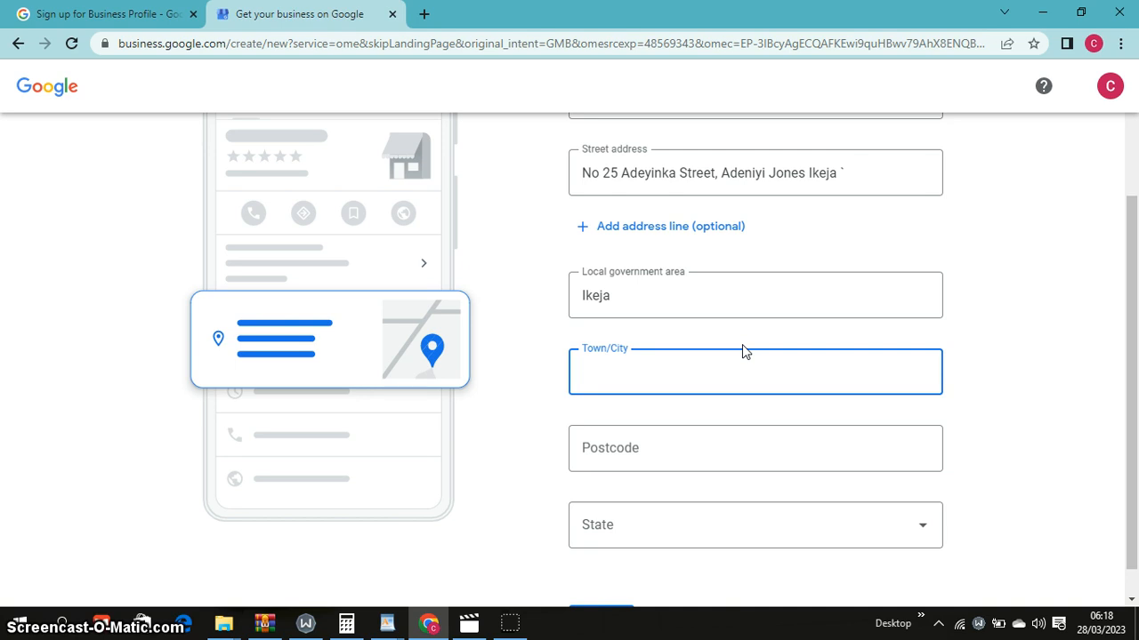
{"action": "type", "text": "Ikeja"}
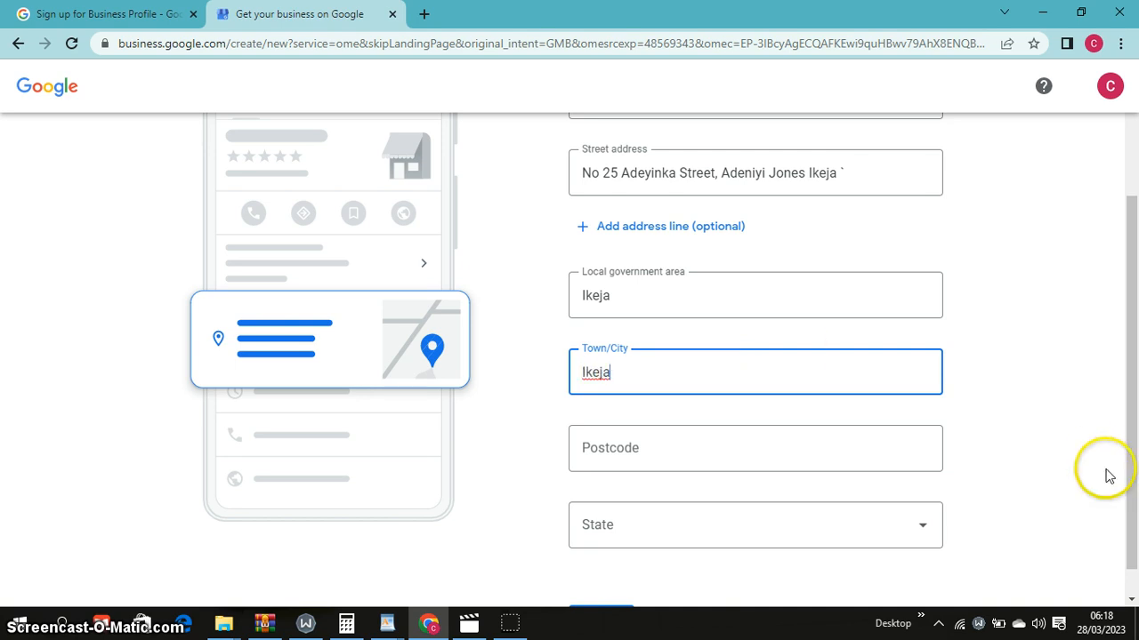
{"action": "left_click", "coordinate": [824, 456]}
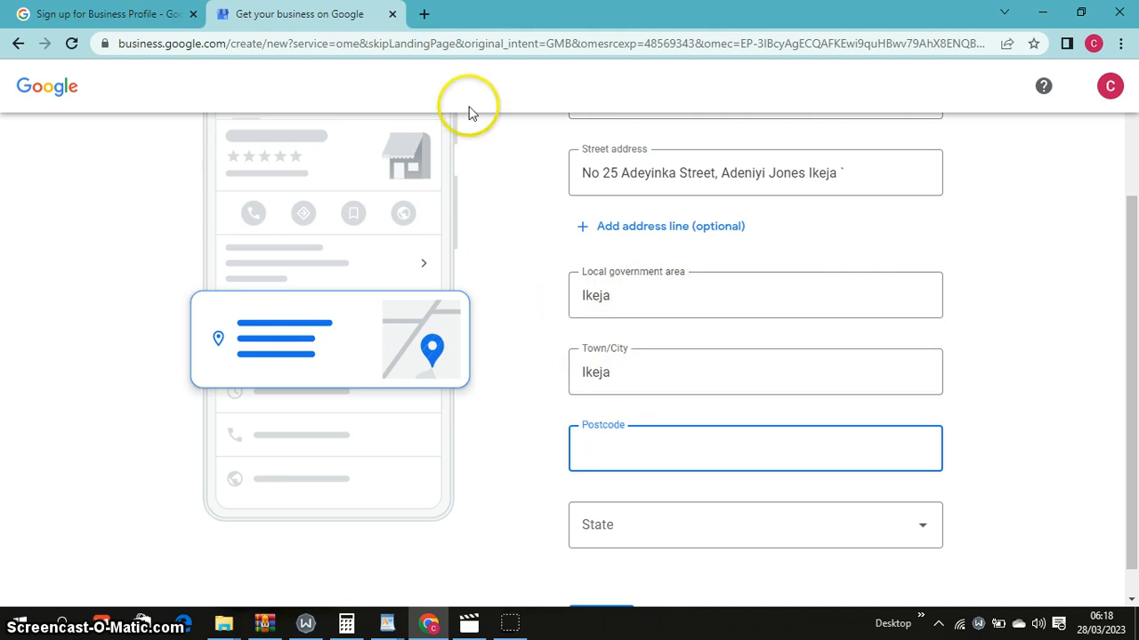
{"action": "double_click", "coordinate": [425, 15]}
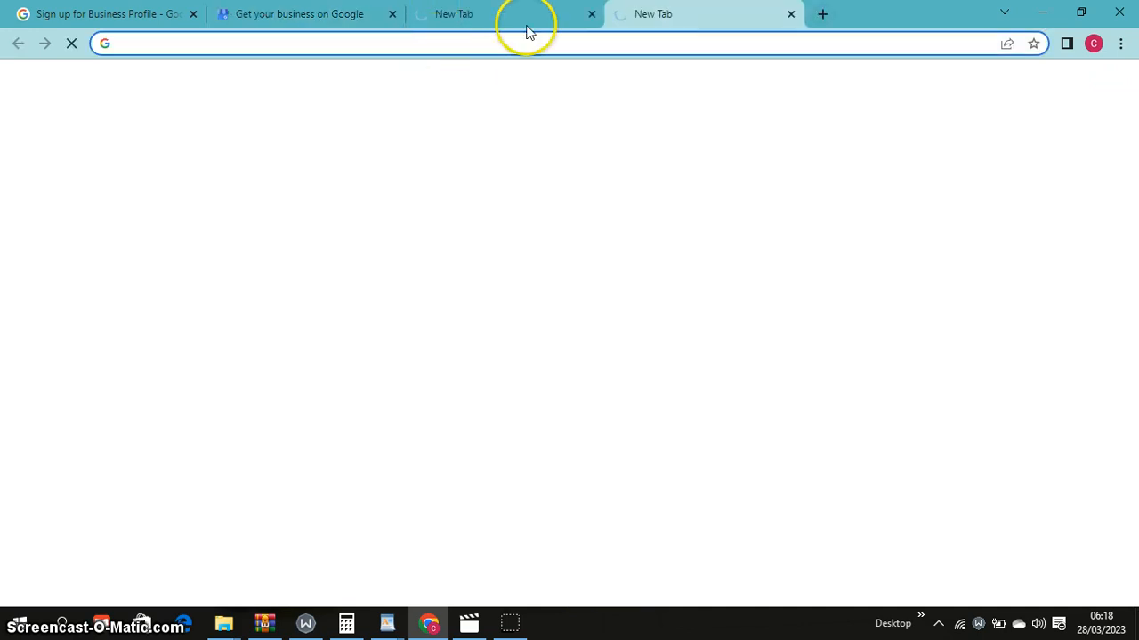
Search Google for the Ikeja postal code
{"action": "left_click", "coordinate": [788, 16]}
{"action": "left_click", "coordinate": [538, 39]}
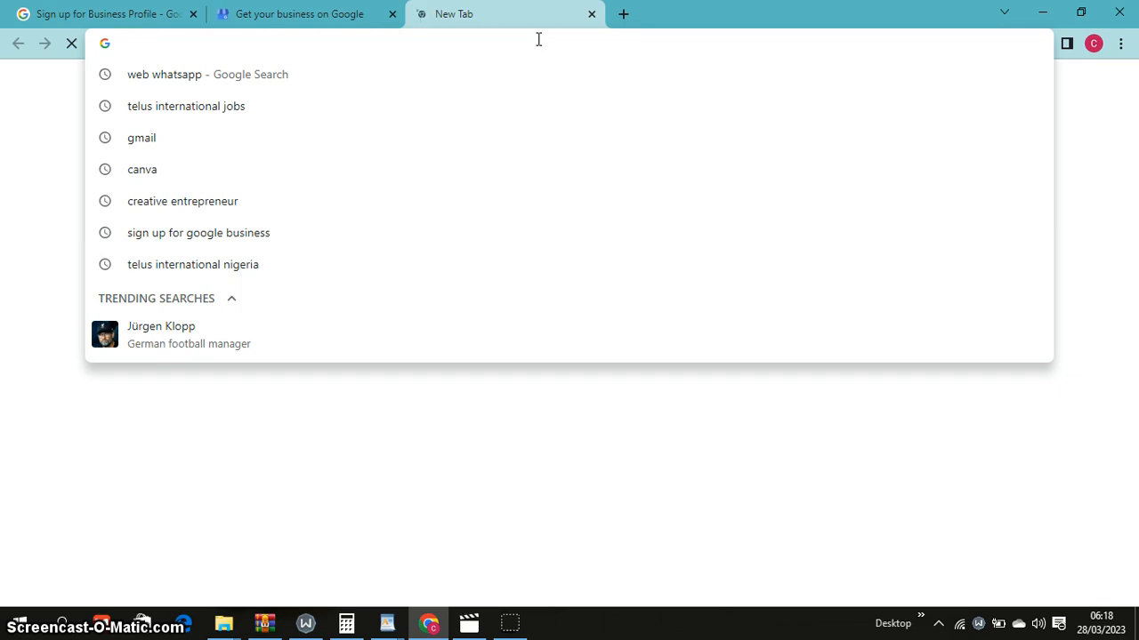
{"action": "type", "text": "po"}
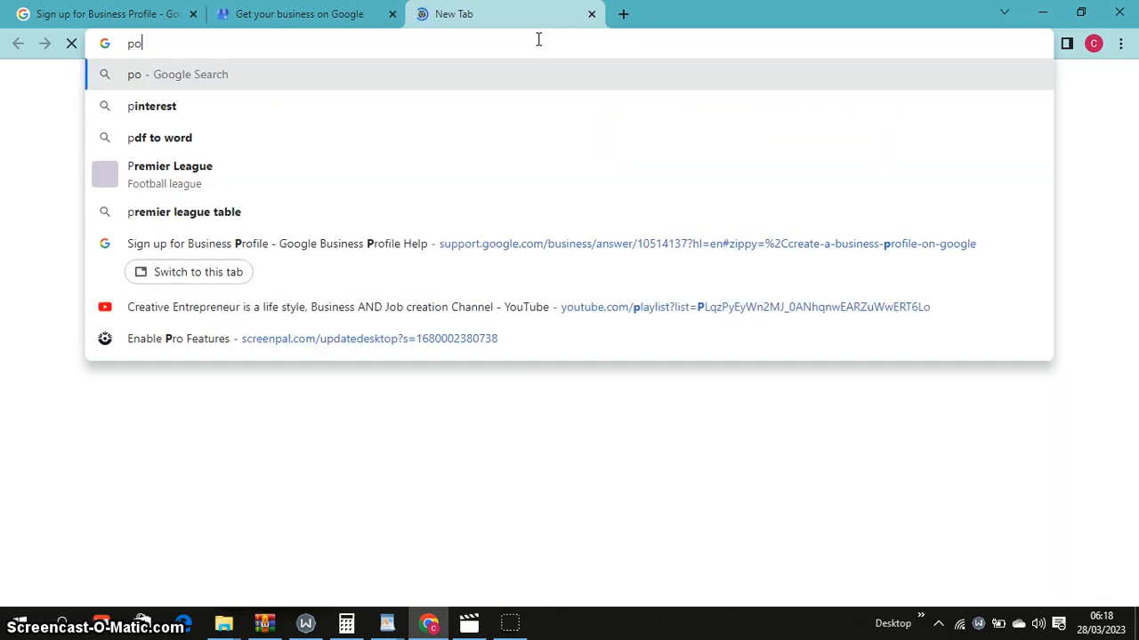
{"action": "type", "text": "stal"}
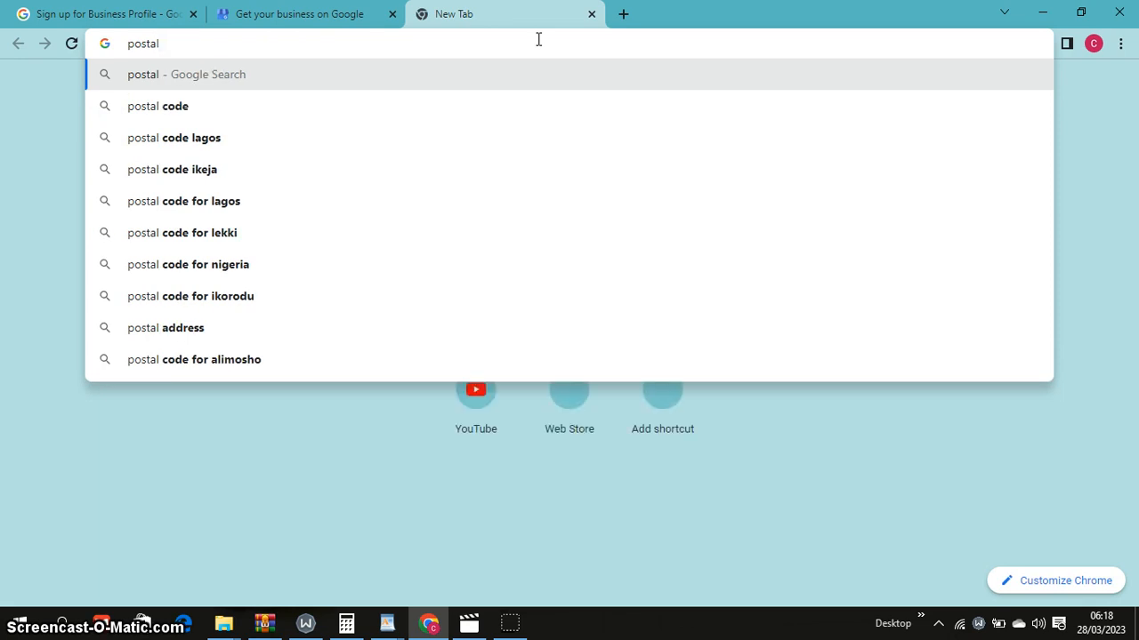
{"action": "type", "text": " code "}
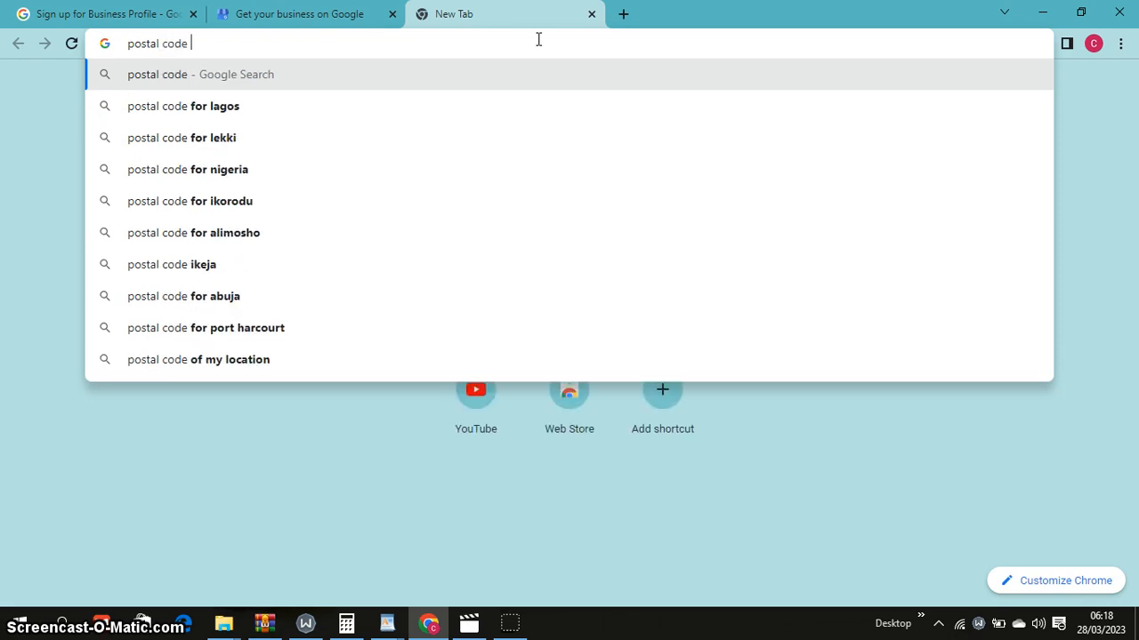
{"action": "type", "text": "ik"}
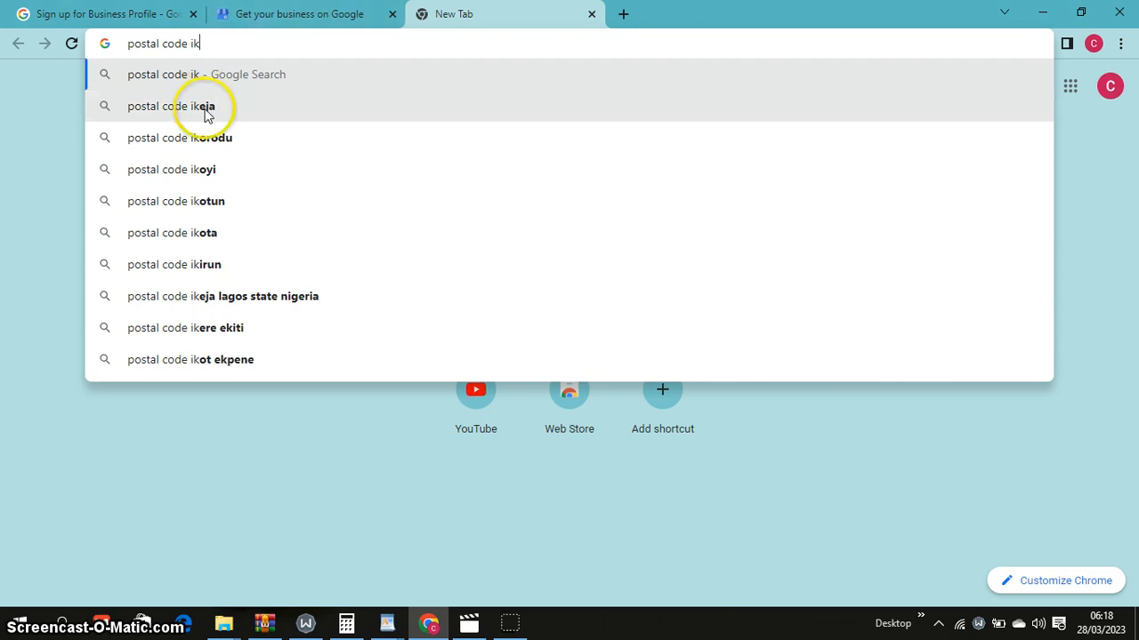
{"action": "left_click", "coordinate": [205, 108]}
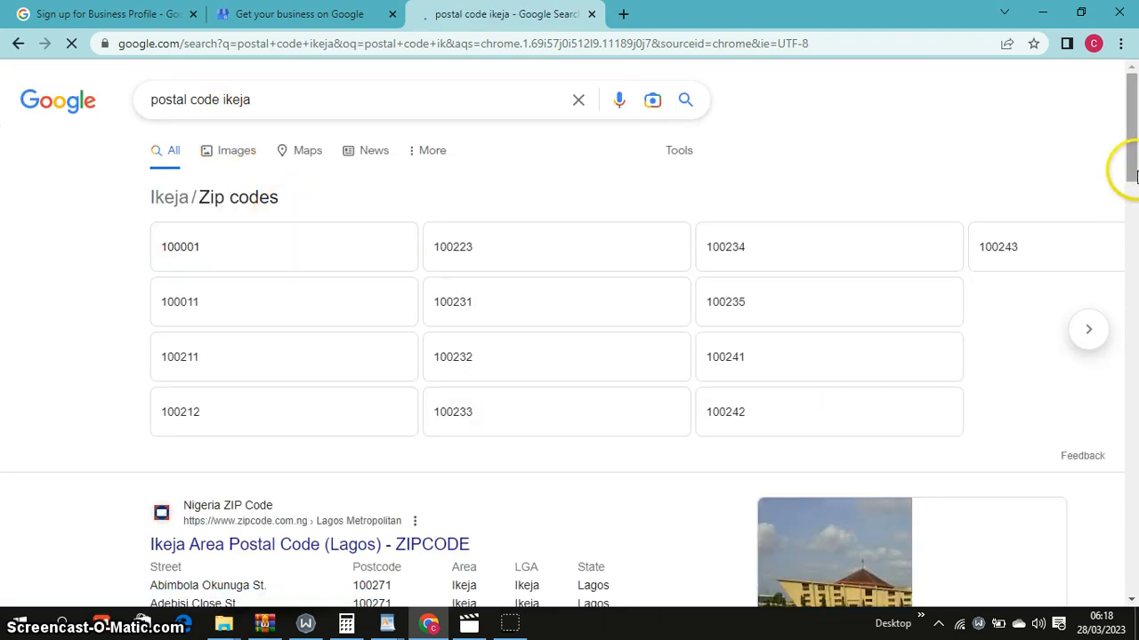
Copy postcode 100271 from the results table and return to the business profile form
{"action": "left_click_drag", "start_coordinate": [1134, 160], "coordinate": [1134, 203]}
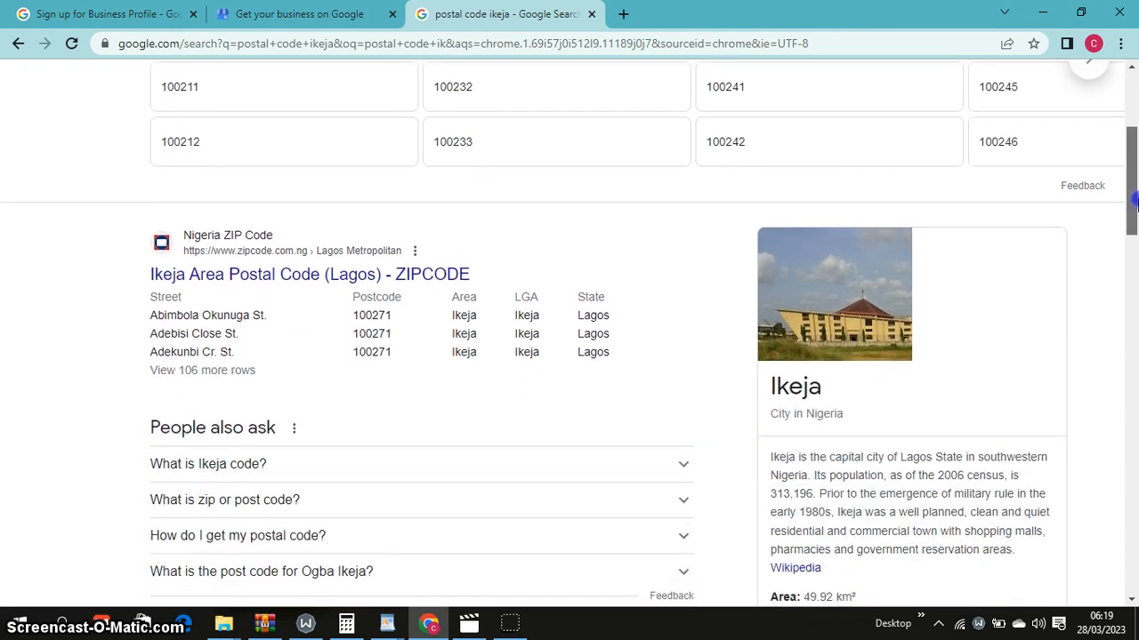
{"action": "left_click_drag", "start_coordinate": [1134, 203], "coordinate": [1134, 175]}
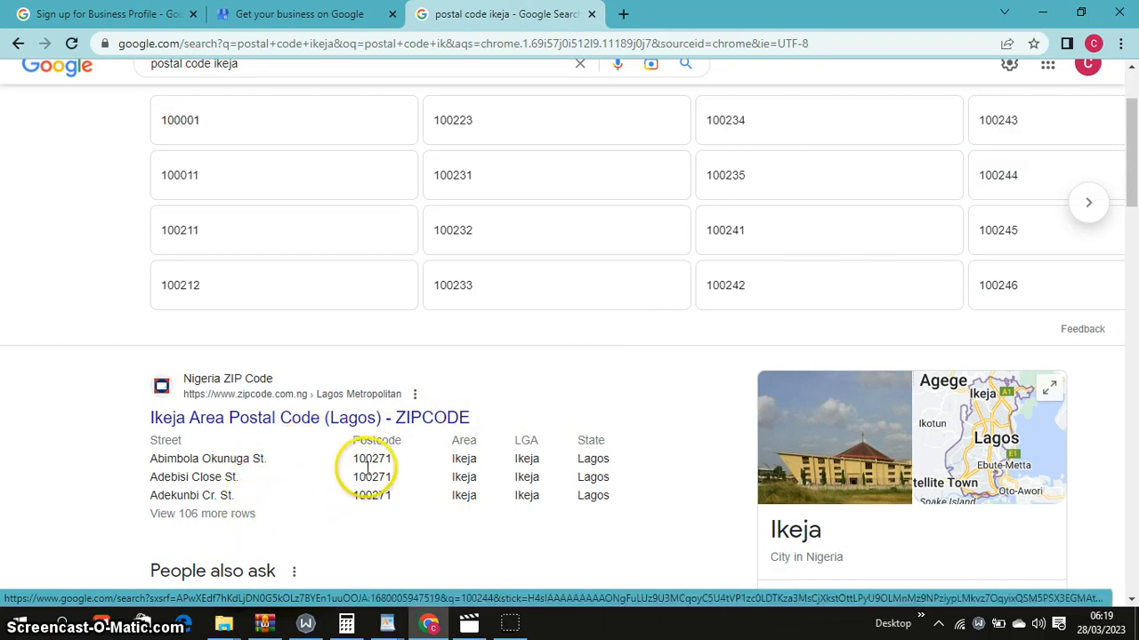
{"action": "left_click", "coordinate": [254, 513]}
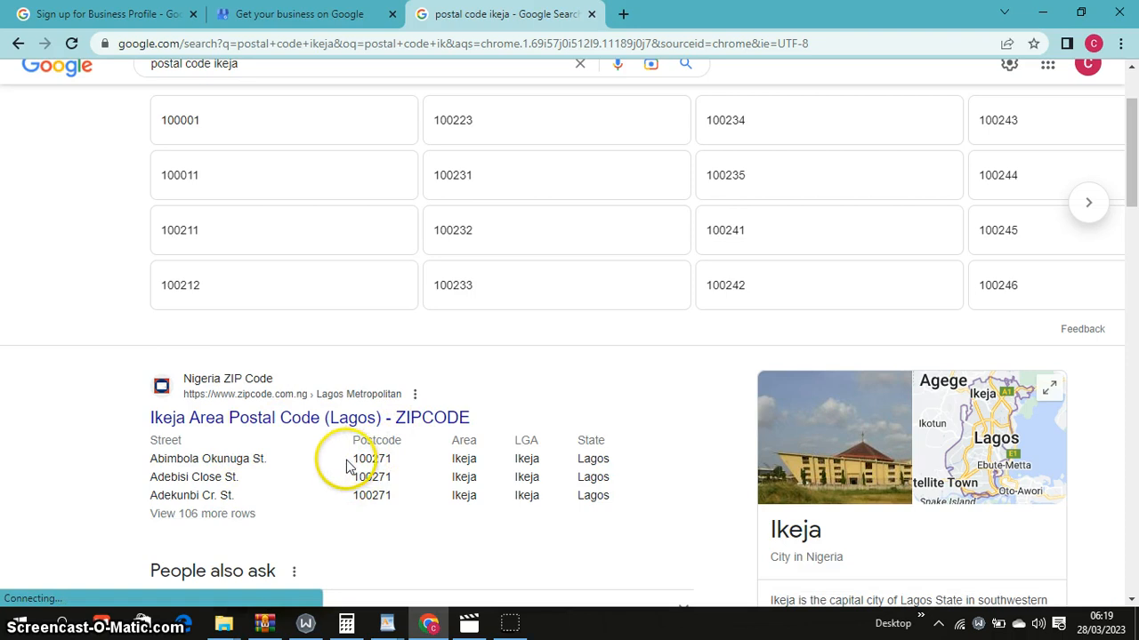
{"action": "left_click_drag", "start_coordinate": [347, 467], "coordinate": [398, 465]}
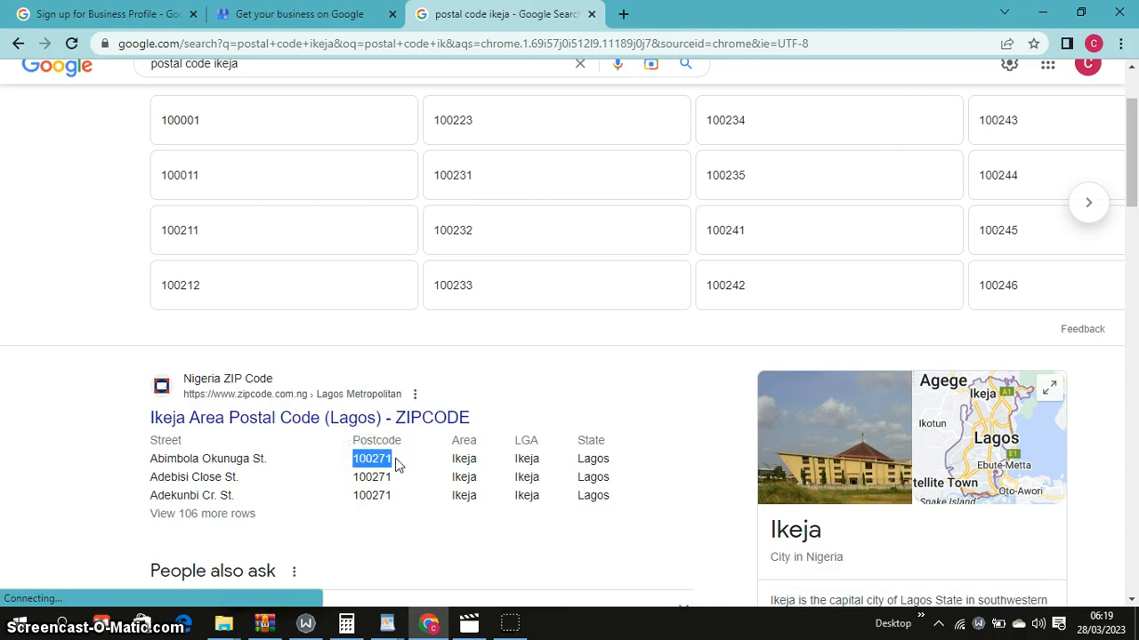
{"action": "right_click", "coordinate": [368, 463]}
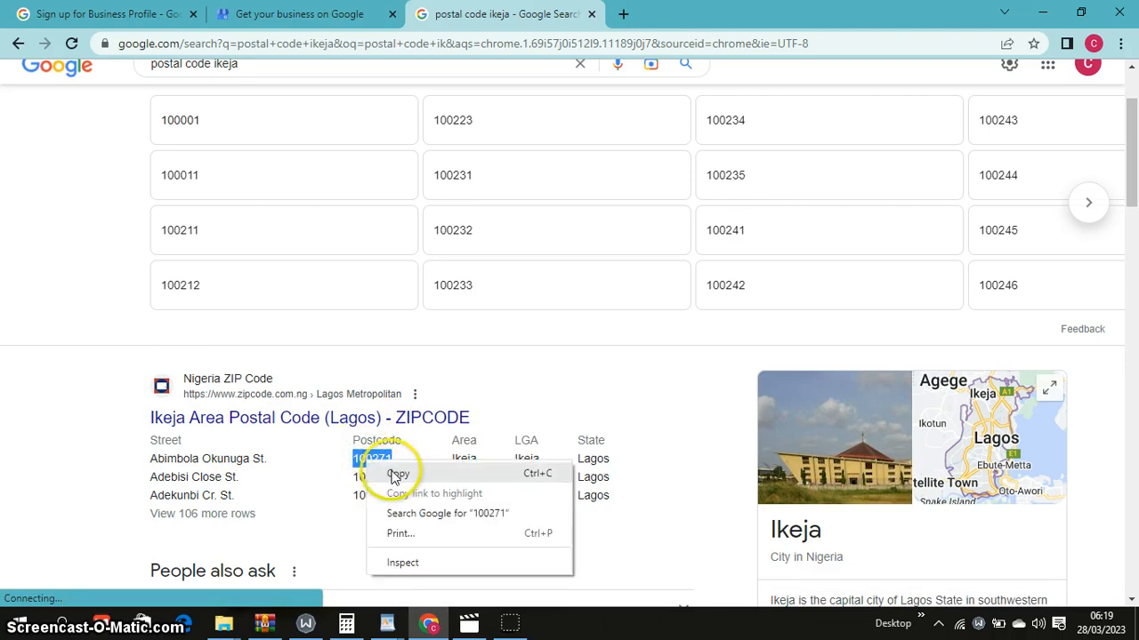
{"action": "left_click", "coordinate": [395, 476]}
{"action": "left_click", "coordinate": [347, 14]}
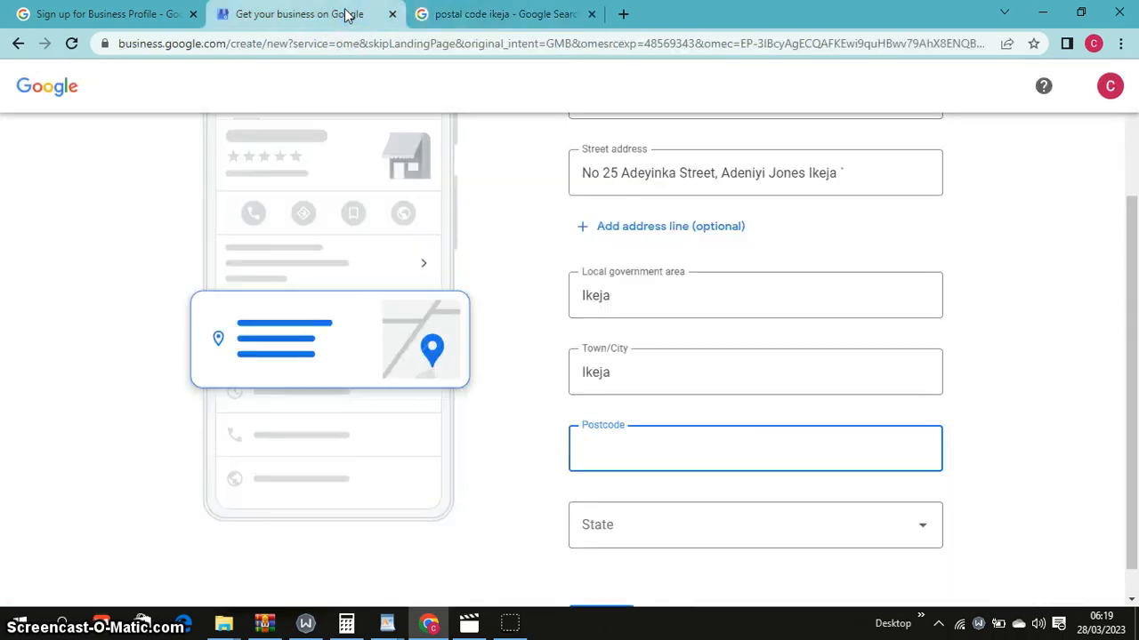
Paste 100271 as the postcode, choose Lagos as the state, and submit the address
{"action": "right_click", "coordinate": [608, 461]}
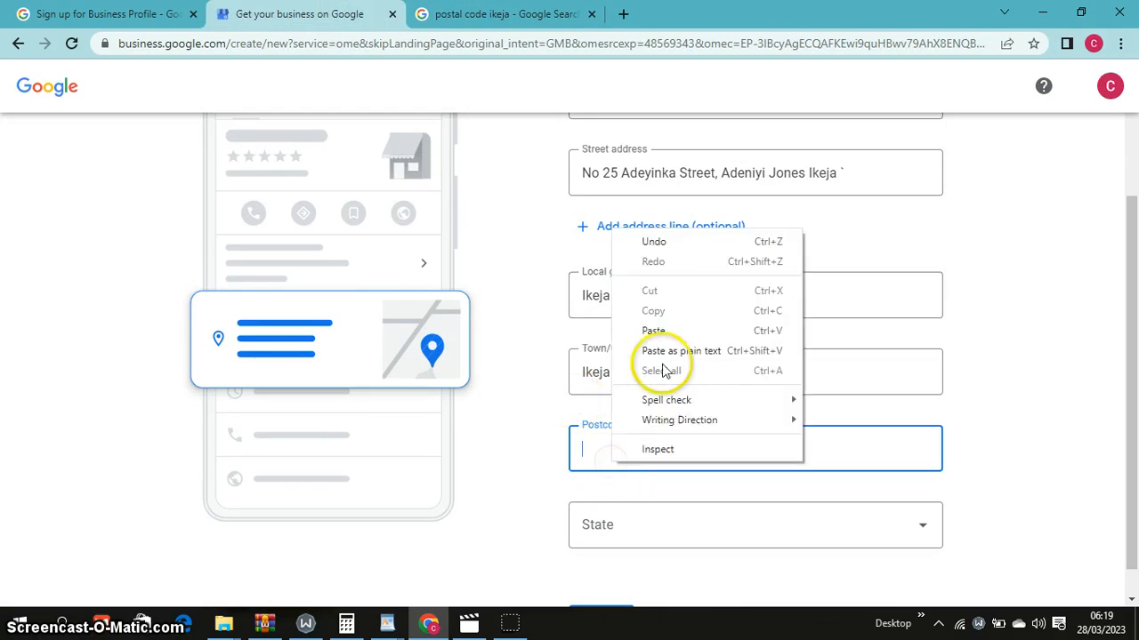
{"action": "left_click", "coordinate": [681, 332]}
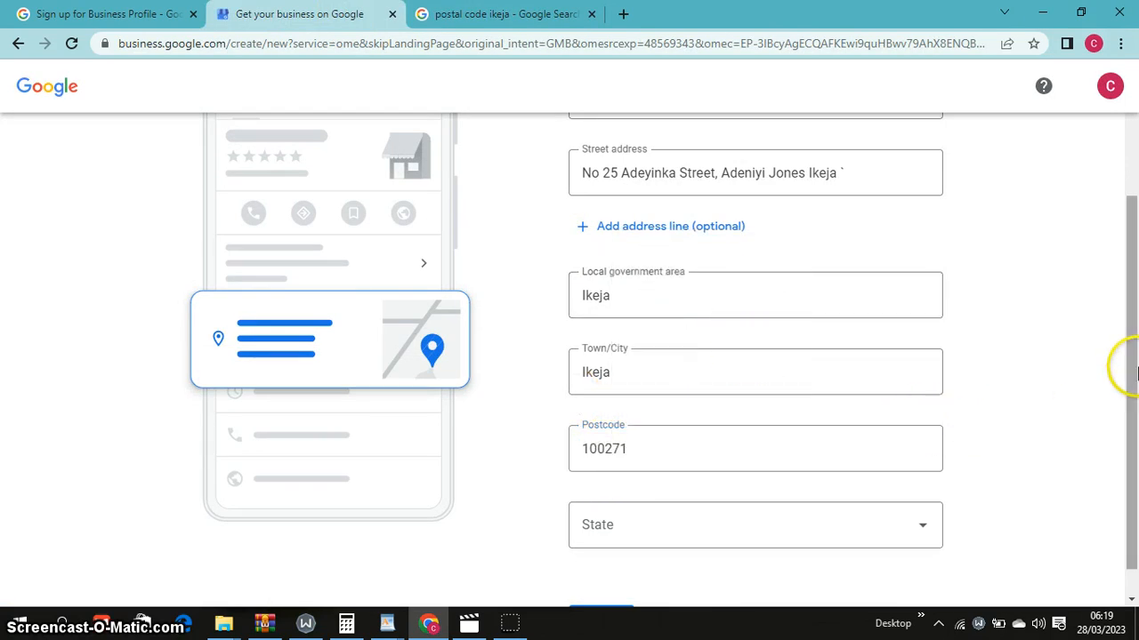
{"action": "scroll", "coordinate": [1135, 374], "scroll_direction": "down", "scroll_amount": 1}
{"action": "left_click", "coordinate": [925, 500]}
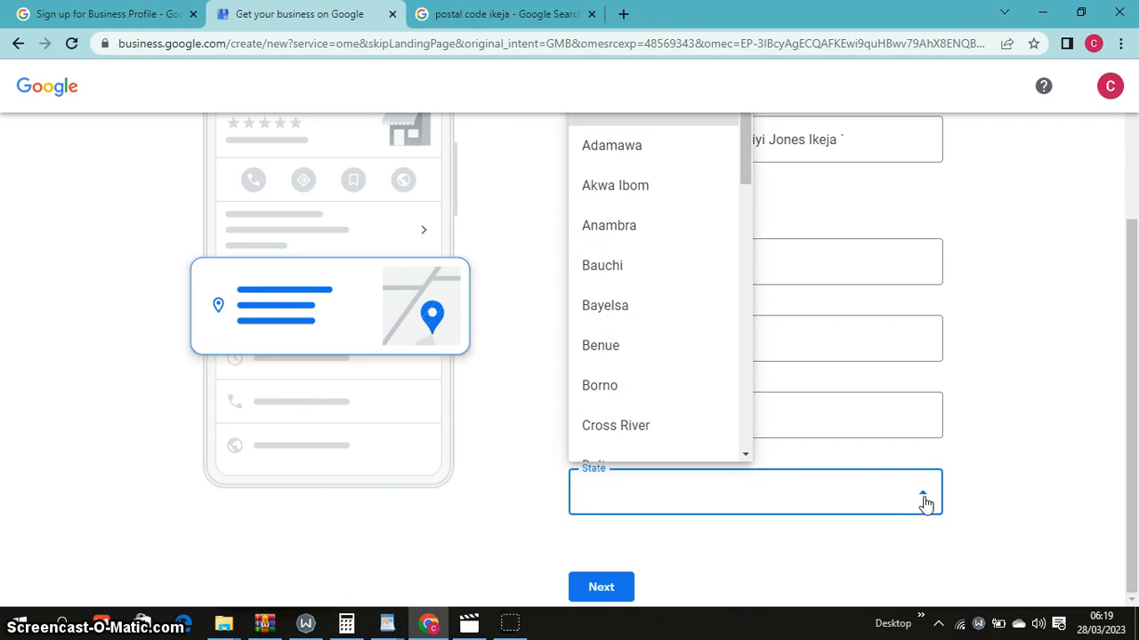
{"action": "key", "text": "l"}
{"action": "key", "text": "a"}
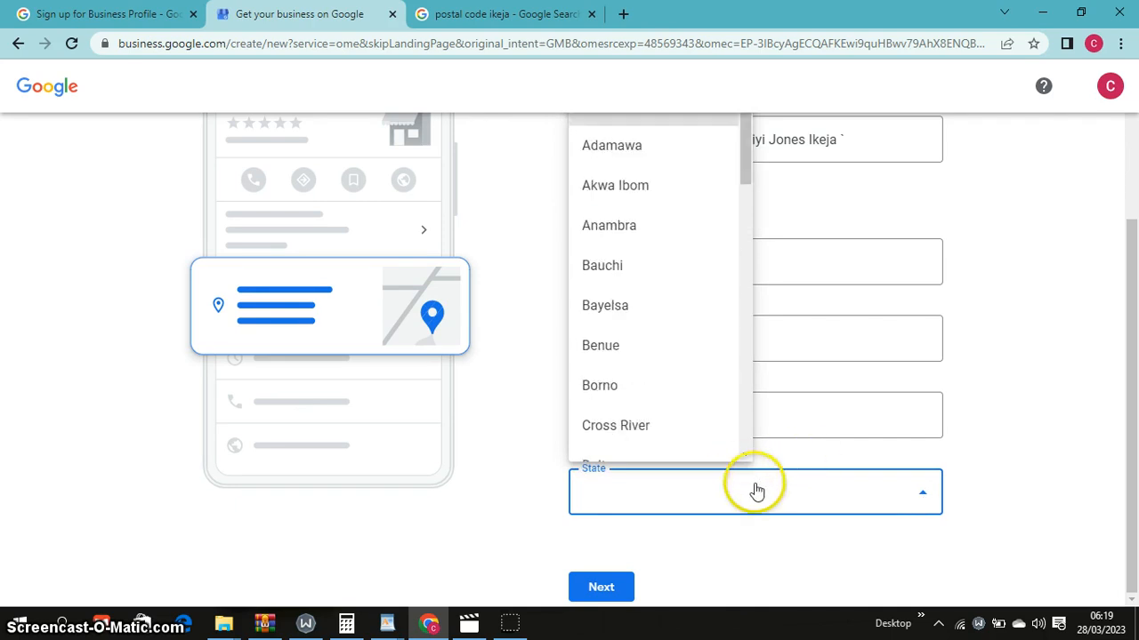
{"action": "key", "text": "l"}
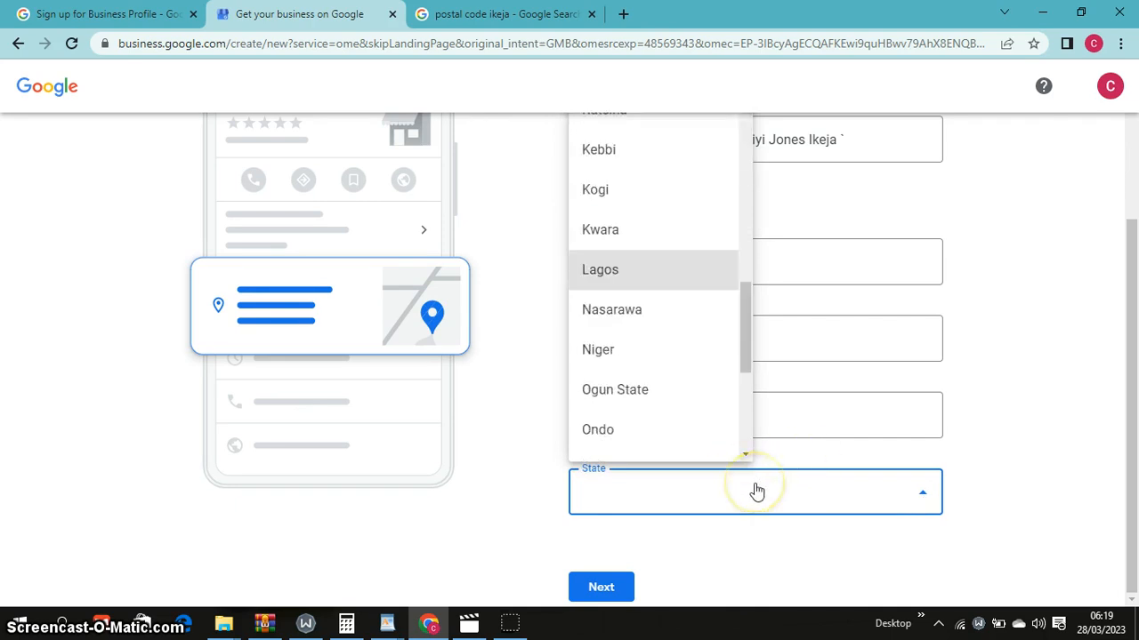
{"action": "left_click", "coordinate": [649, 272]}
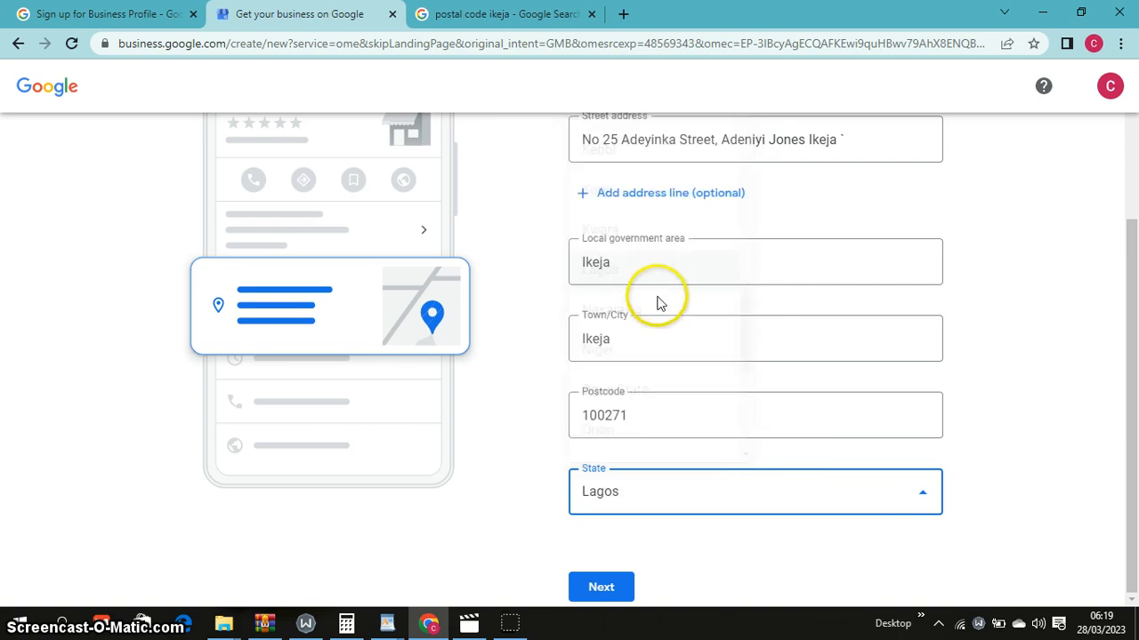
{"action": "left_click", "coordinate": [628, 583]}
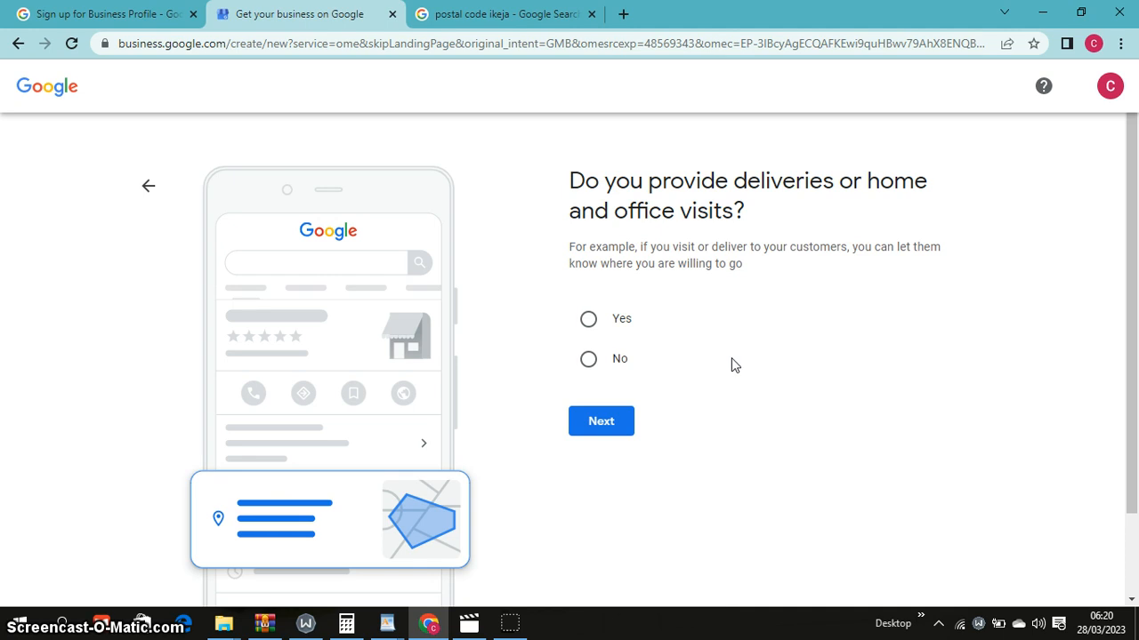
Wait for the deliveries or home and office visits question to load
{"action": "left_click", "coordinate": [745, 355]}
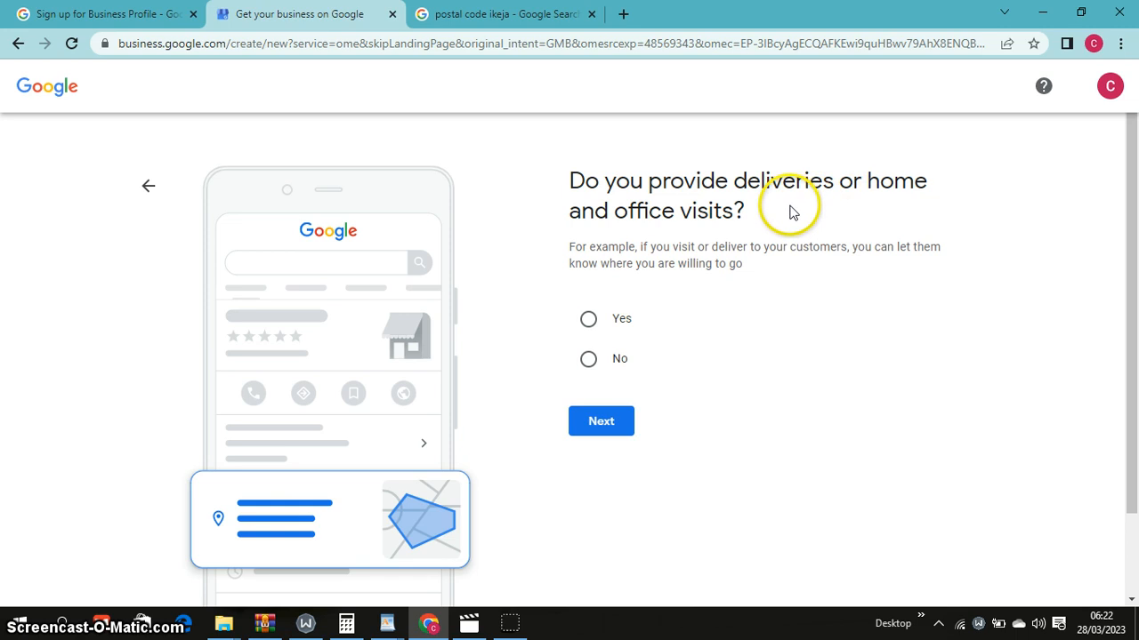
Answer Yes to providing deliveries or visits and continue
{"action": "left_click", "coordinate": [589, 318]}
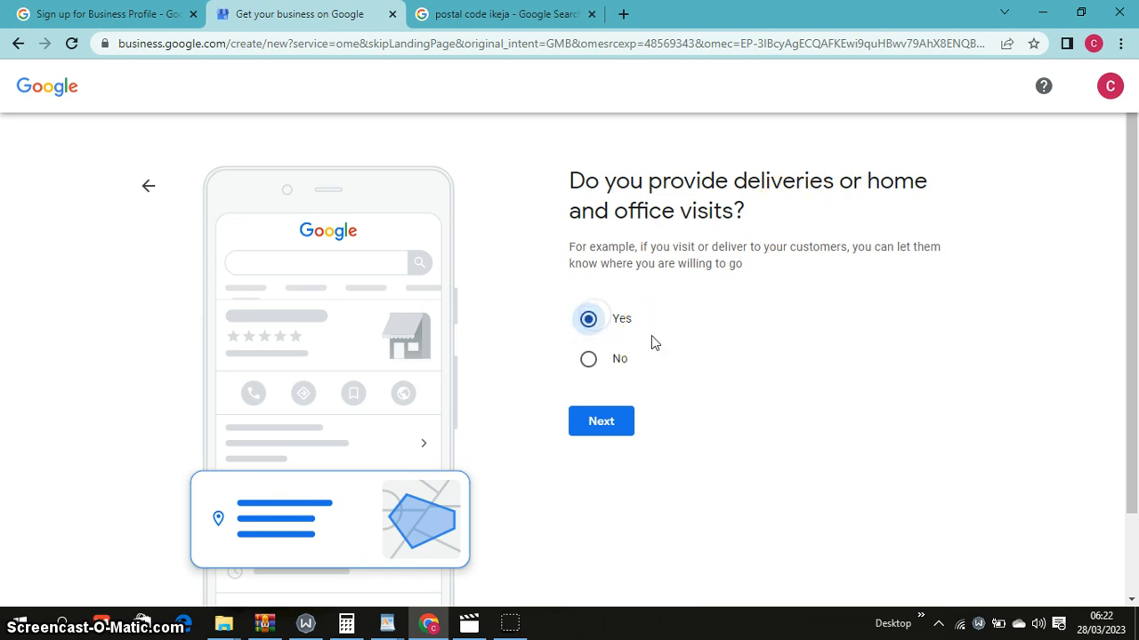
{"action": "left_click", "coordinate": [628, 421]}
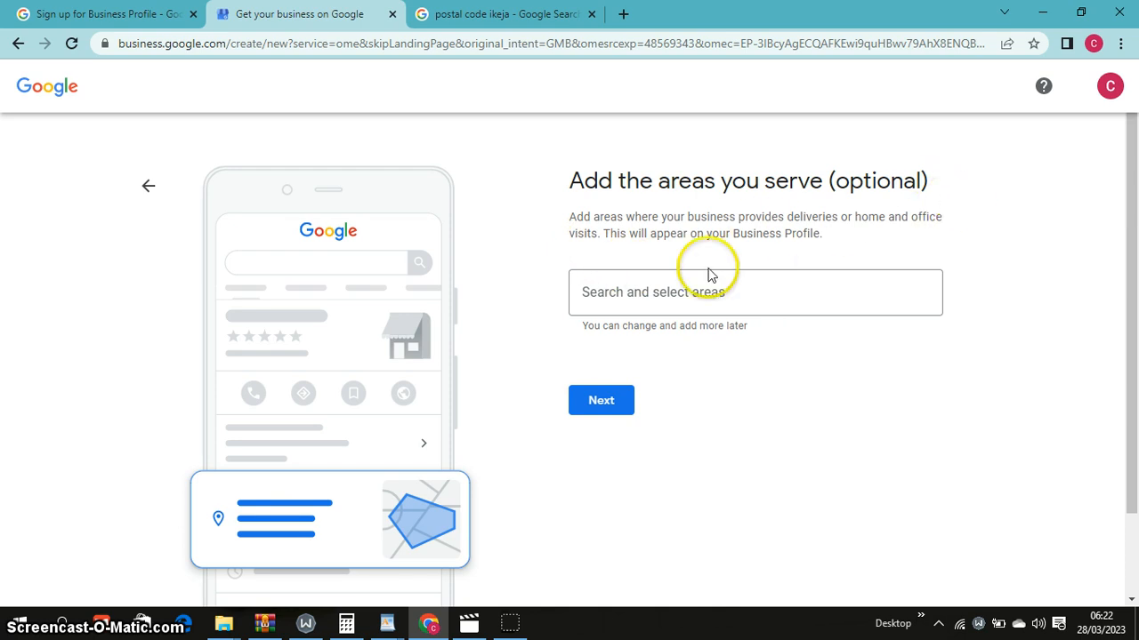
Add Ikeja and Lagos Island as served areas
{"action": "left_click", "coordinate": [643, 292]}
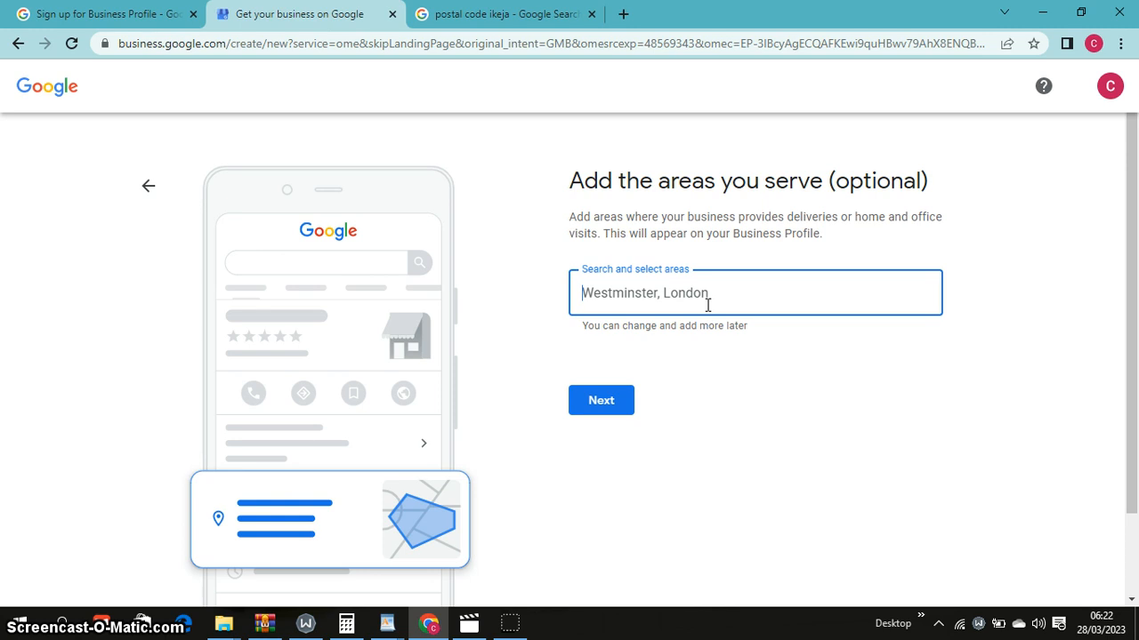
{"action": "type", "text": "ike"}
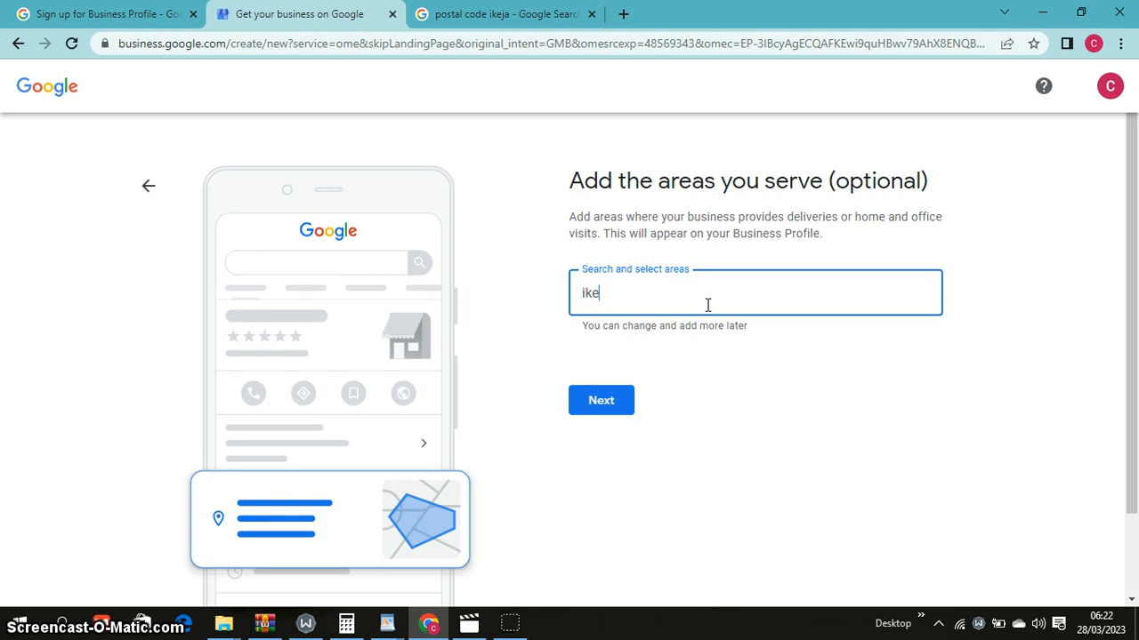
{"action": "type", "text": "ja"}
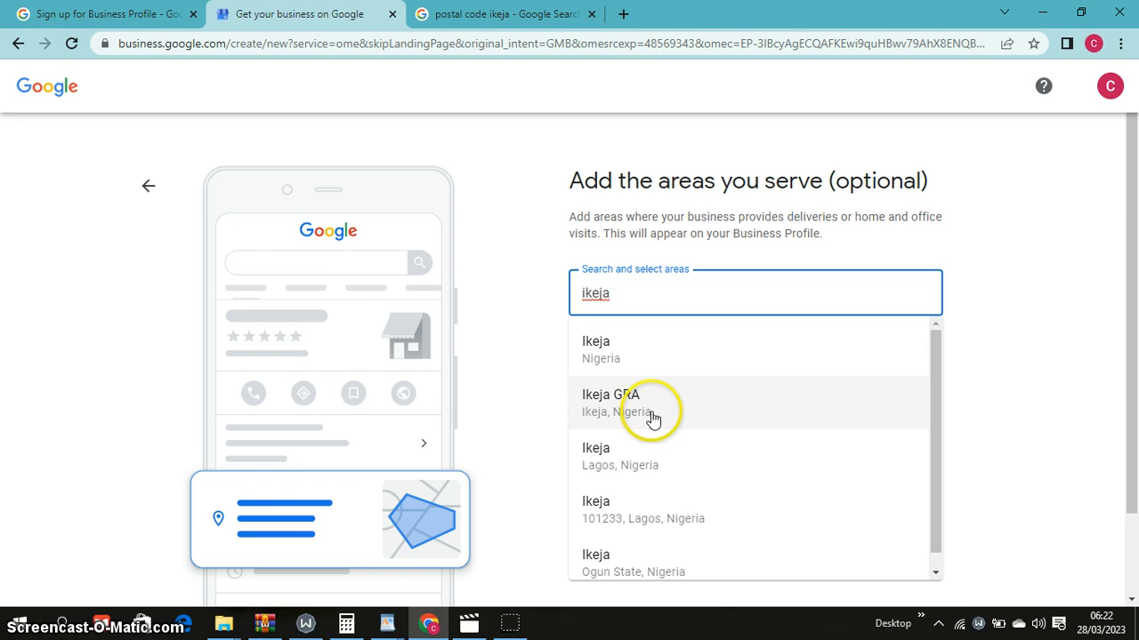
{"action": "left_click", "coordinate": [643, 359]}
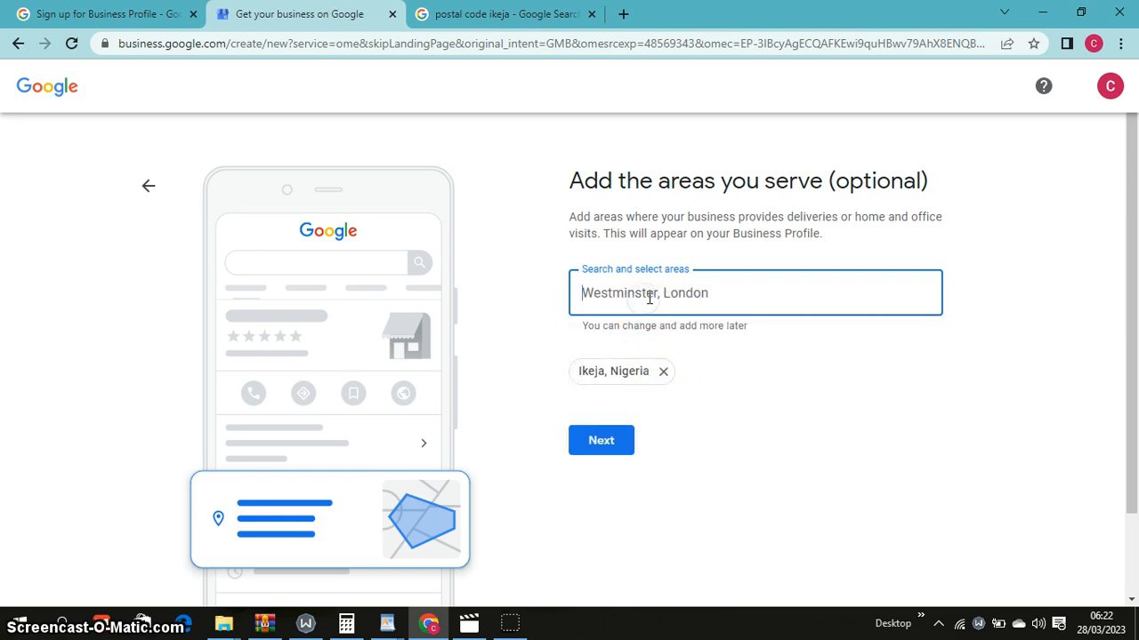
{"action": "type", "text": "l"}
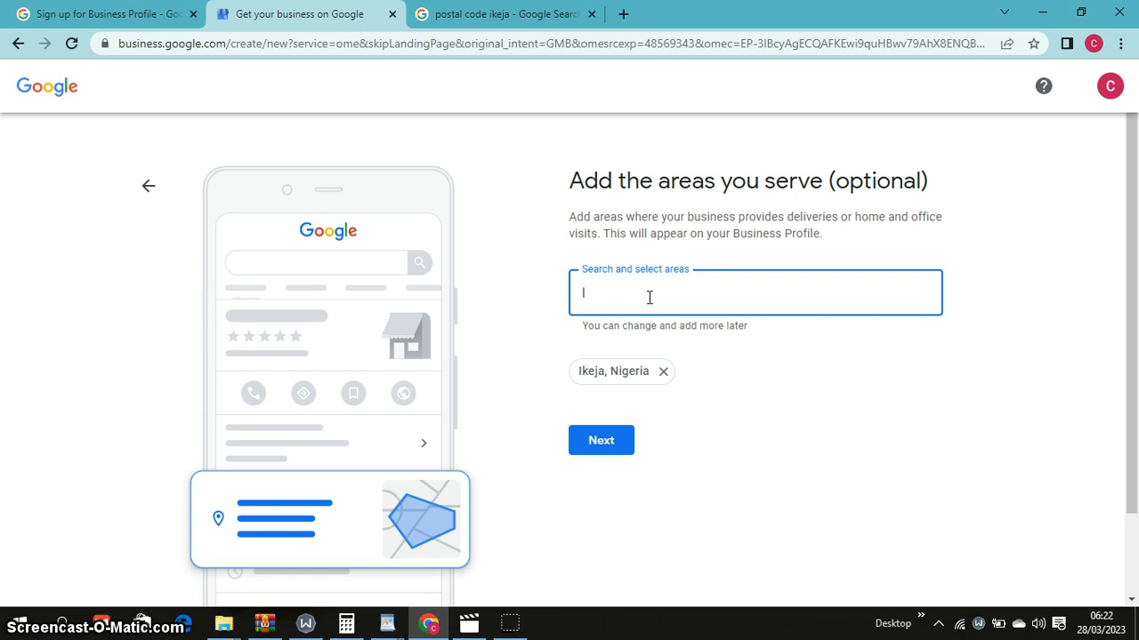
{"action": "type", "text": "Lagos"}
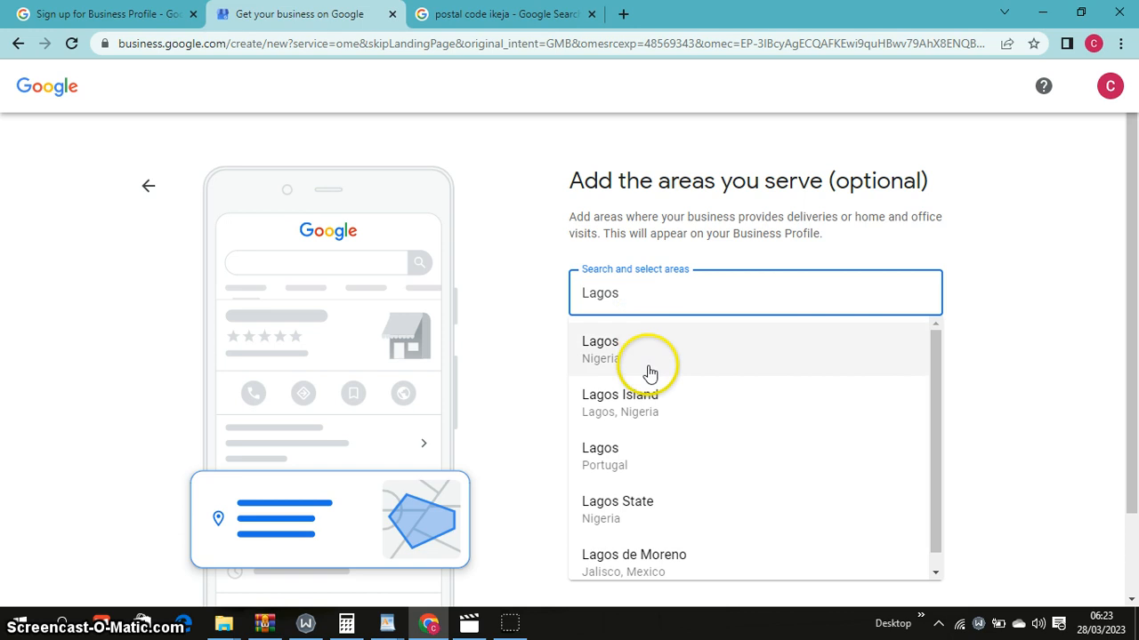
{"action": "left_click", "coordinate": [650, 405]}
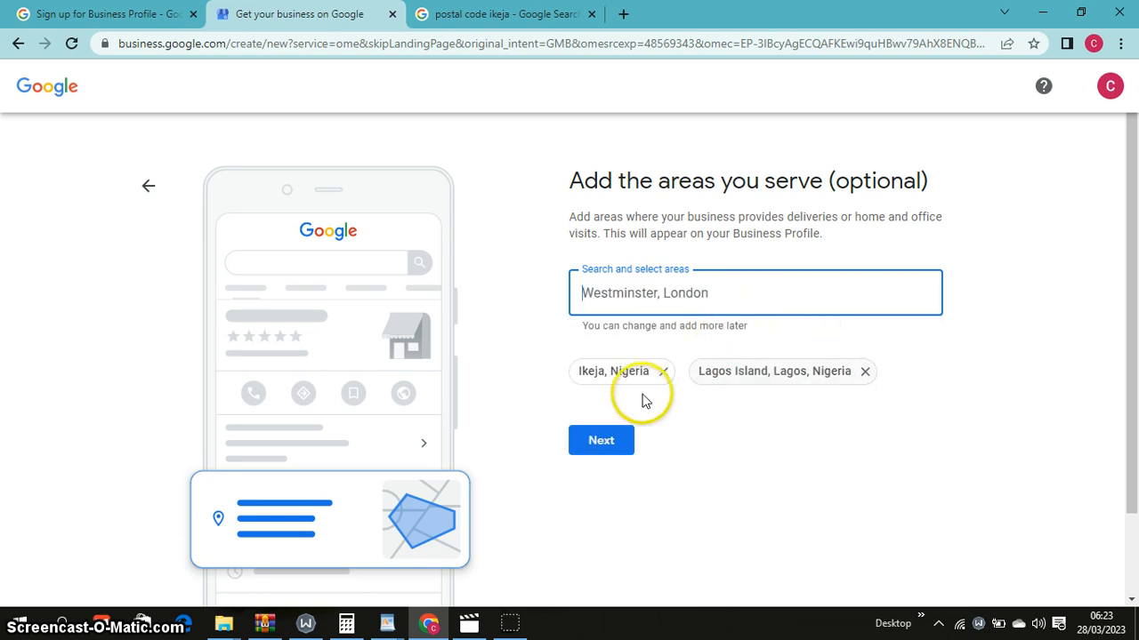
Add Oshodi/Bolade, Maryland (Lagos) and Ikorodu as served areas, then continue
{"action": "left_click", "coordinate": [738, 292]}
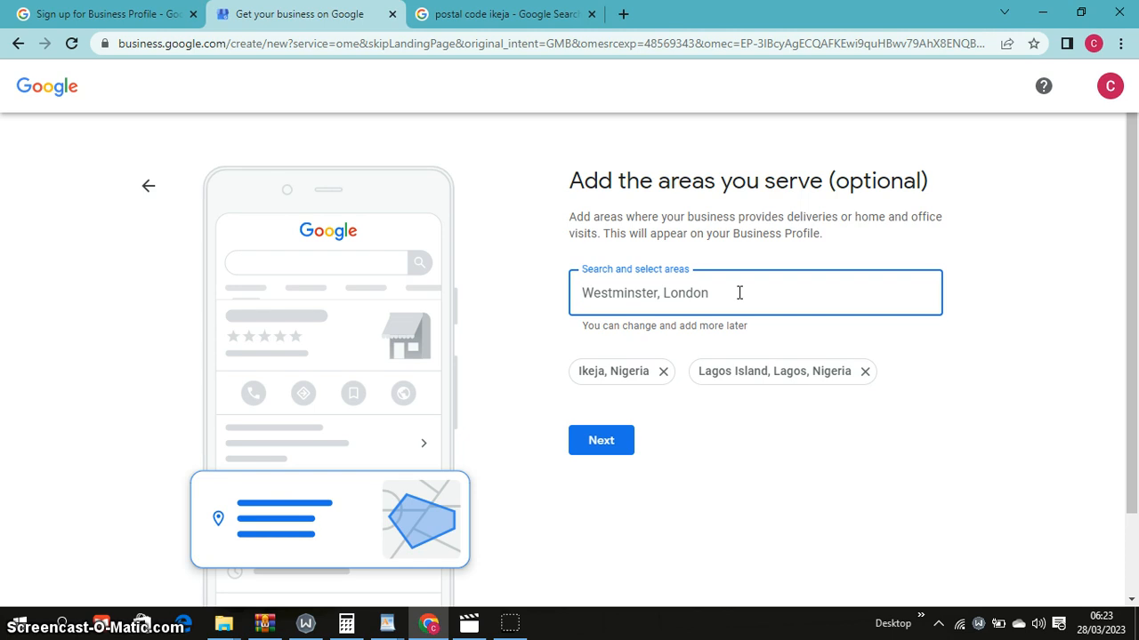
{"action": "type", "text": "os"}
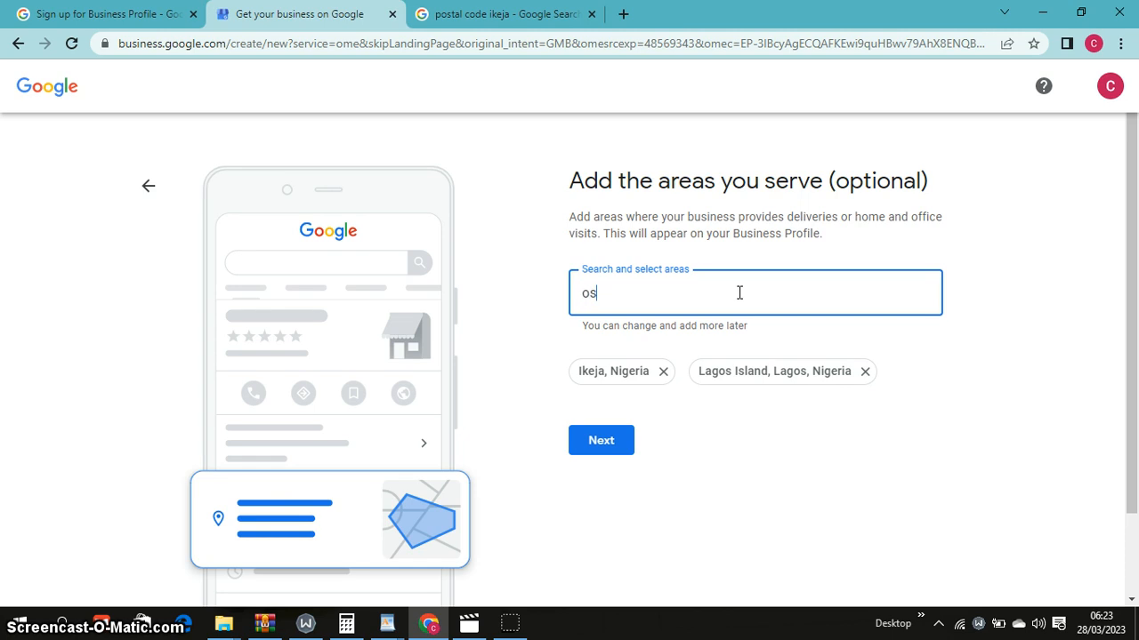
{"action": "type", "text": "hodi"}
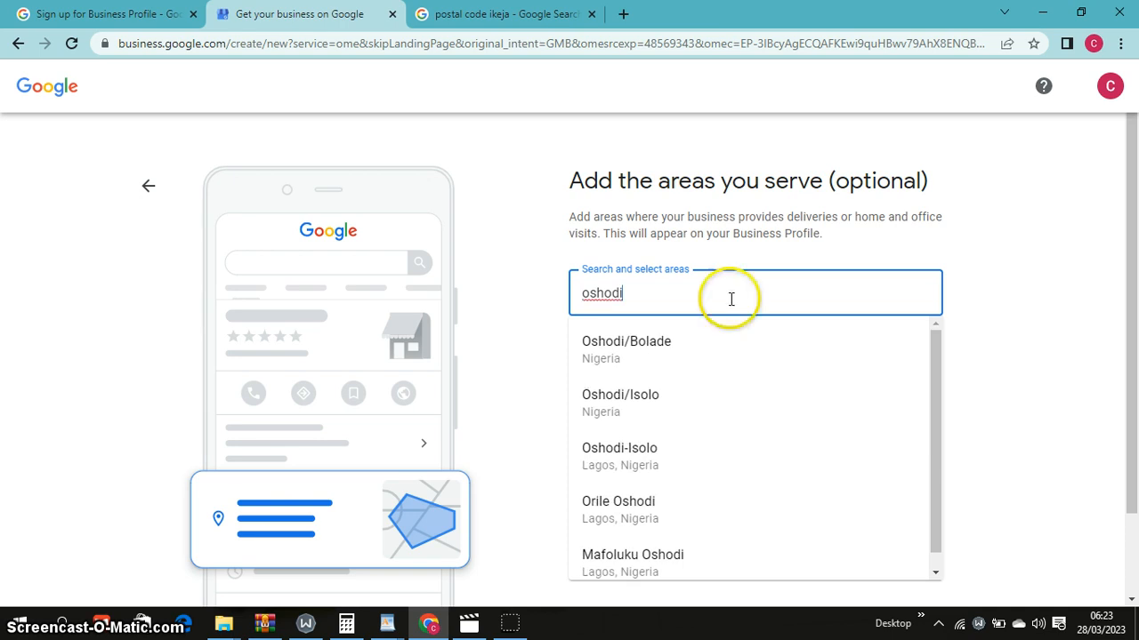
{"action": "left_click", "coordinate": [676, 370]}
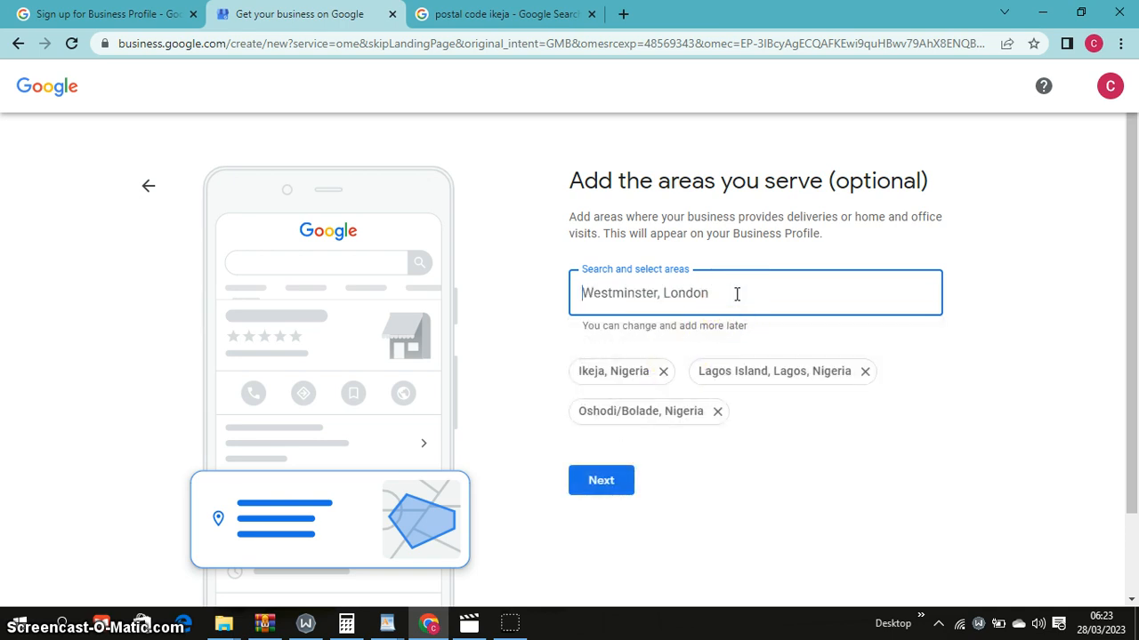
{"action": "type", "text": "Mar"}
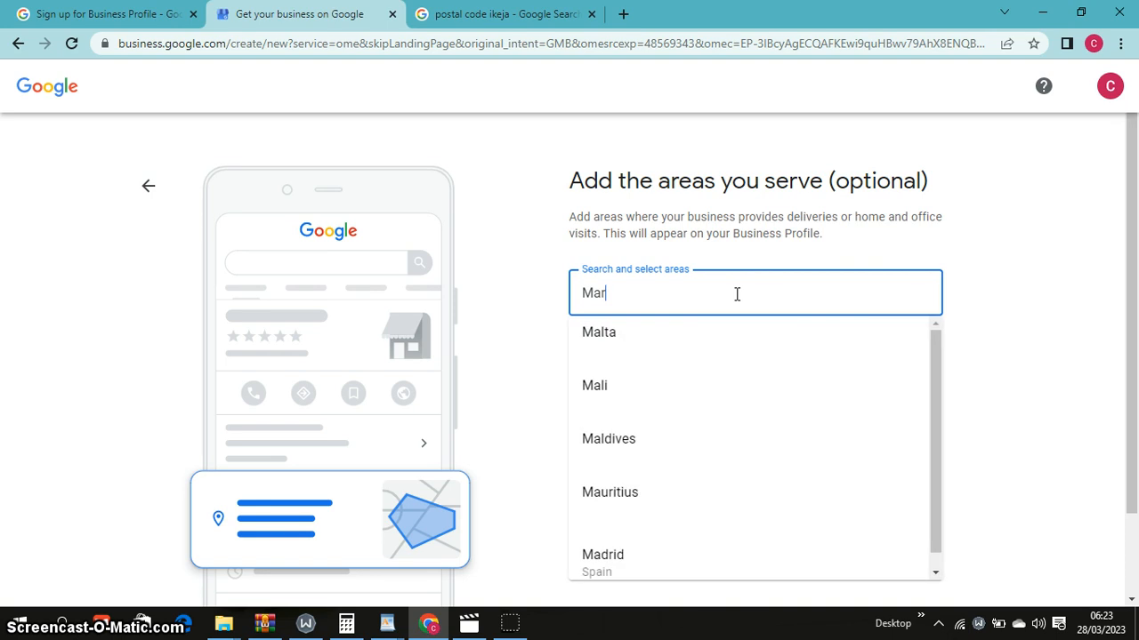
{"action": "type", "text": "yland"}
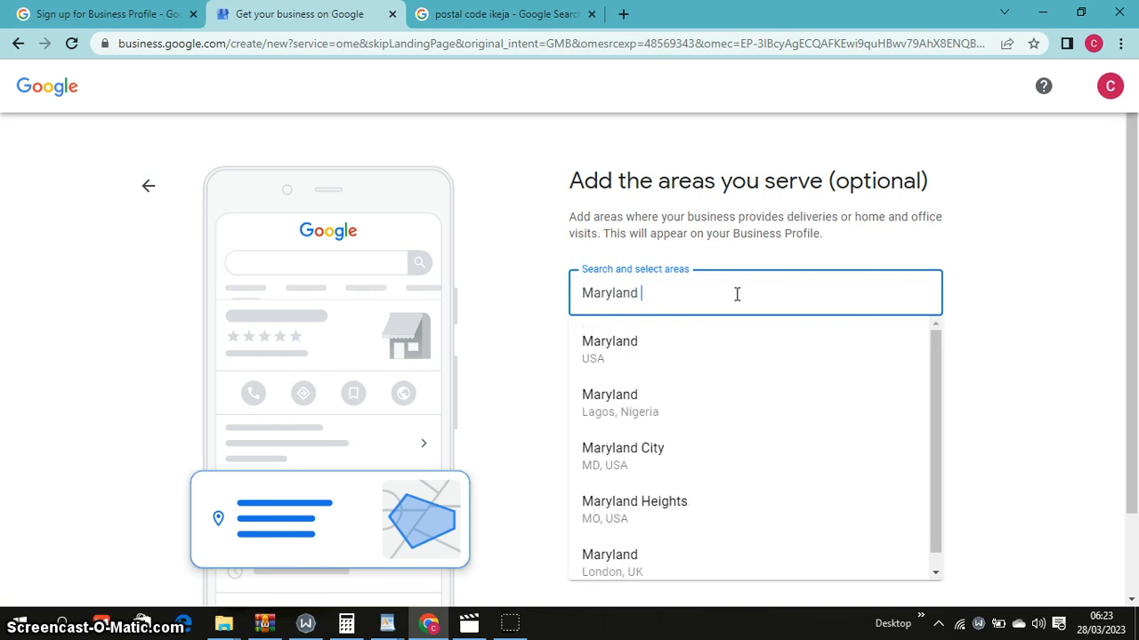
{"action": "left_click", "coordinate": [680, 416]}
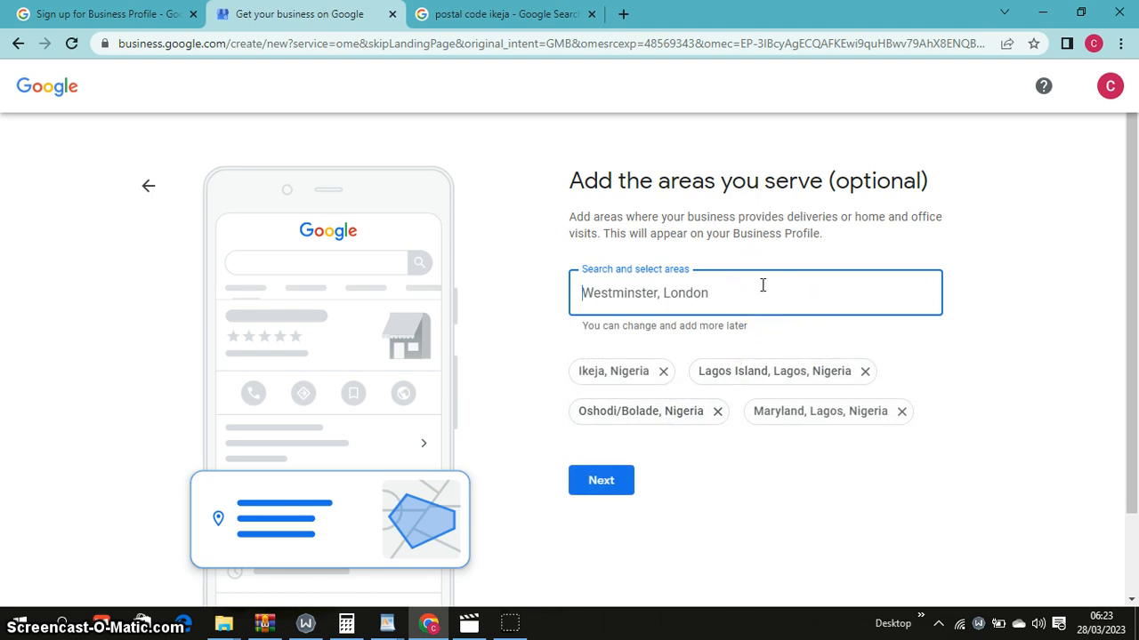
{"action": "type", "text": "iko"}
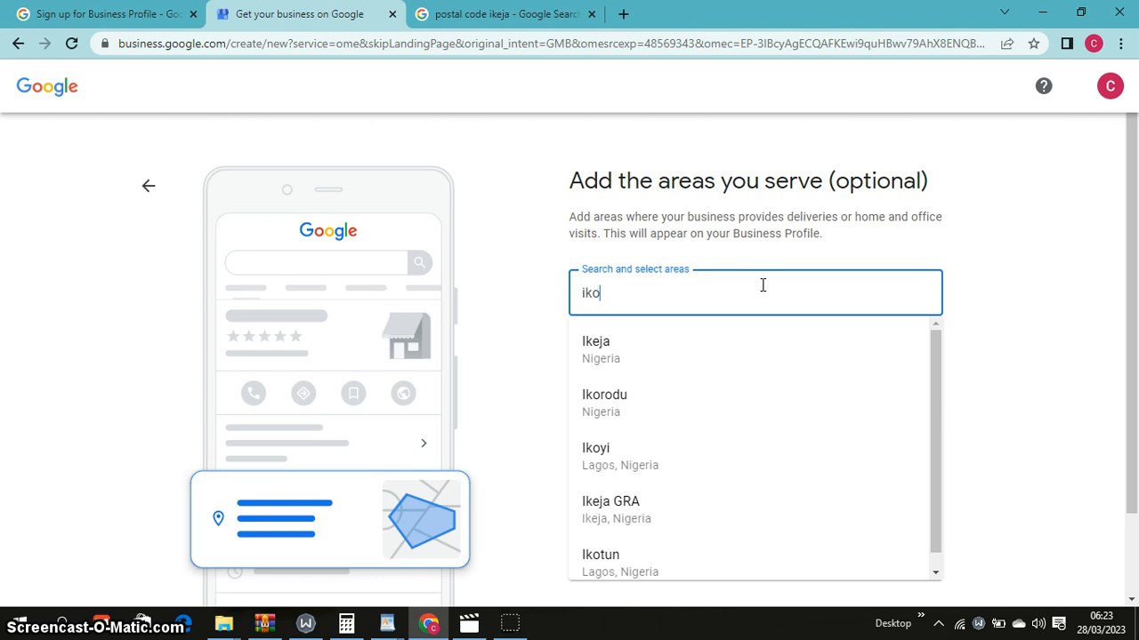
{"action": "left_click", "coordinate": [707, 359]}
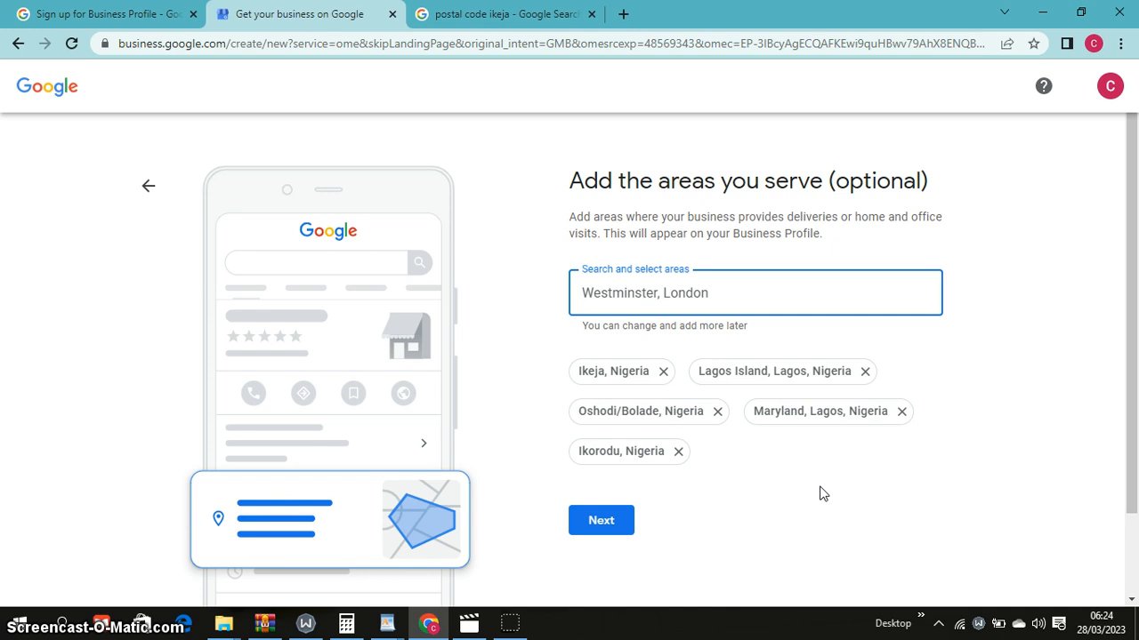
{"action": "left_click", "coordinate": [607, 534]}
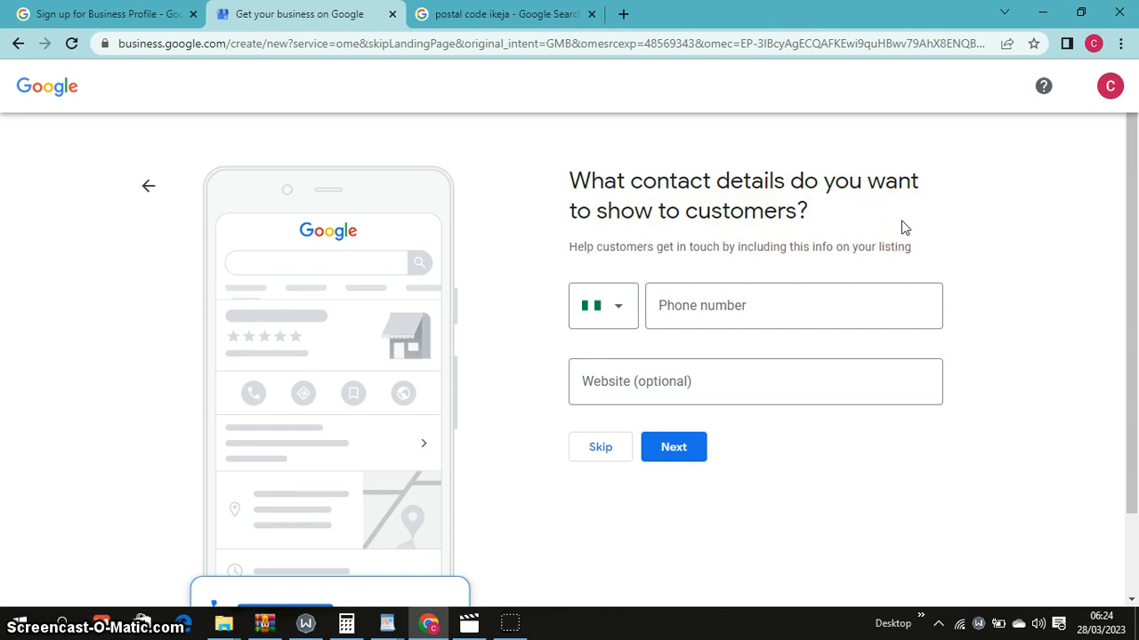
Enter the business phone number, leave the website blank, and continue
{"action": "left_click", "coordinate": [859, 302]}
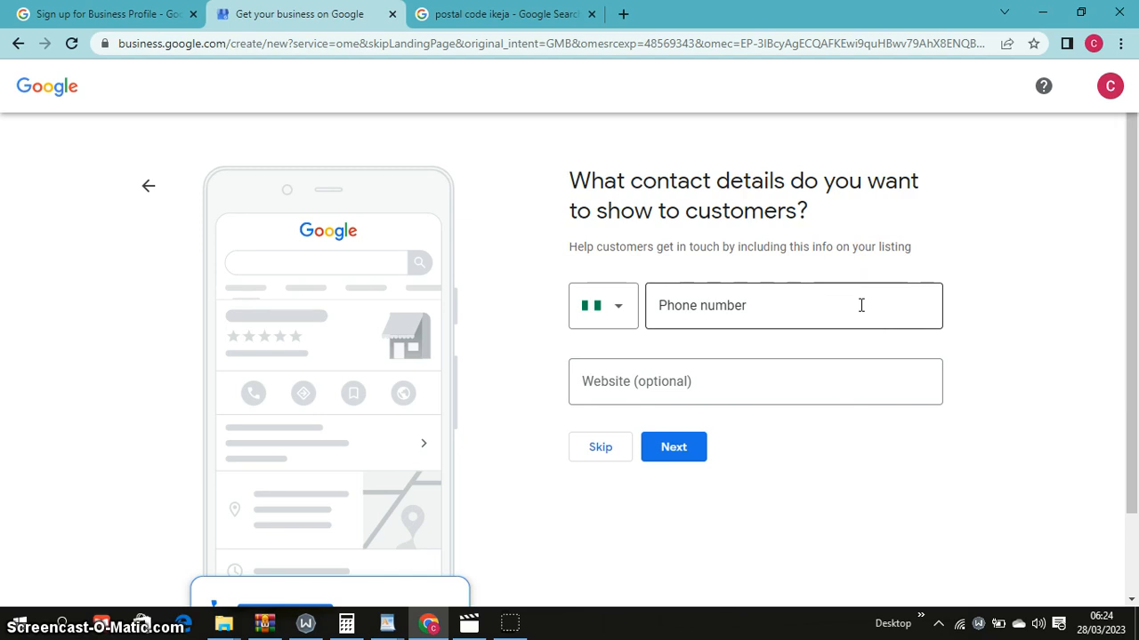
{"action": "left_click", "coordinate": [861, 306]}
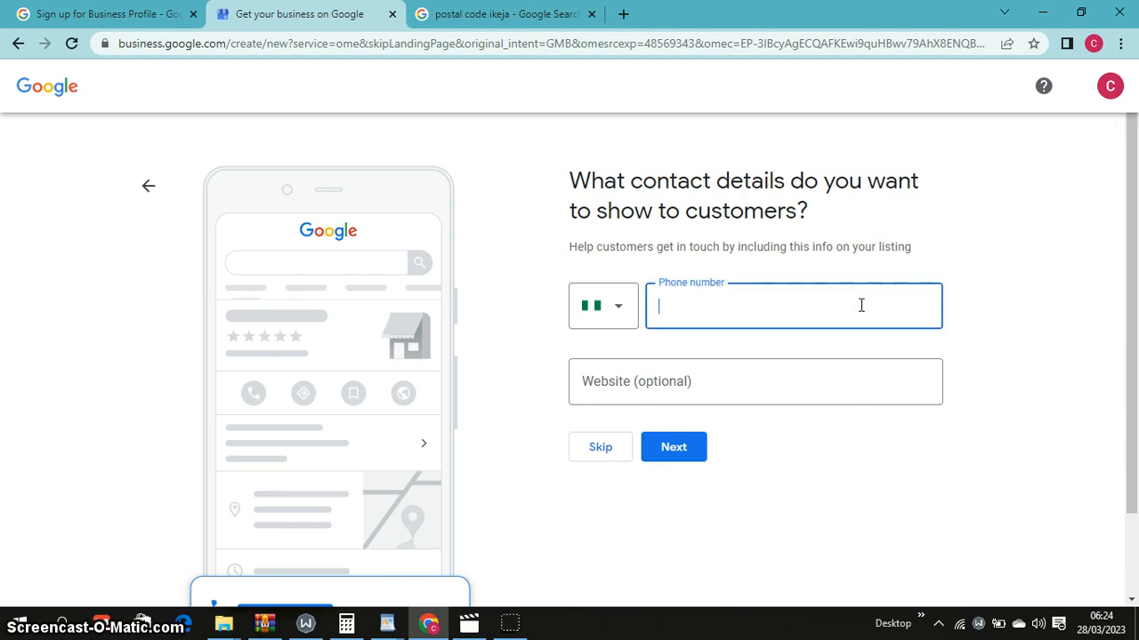
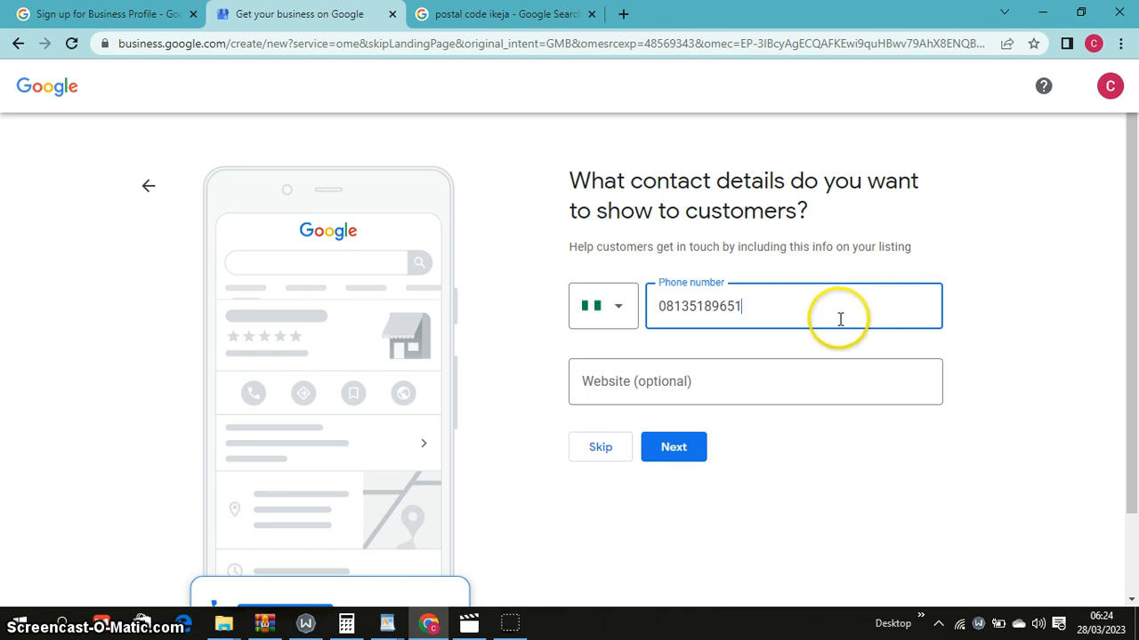
{"action": "left_click", "coordinate": [717, 379]}
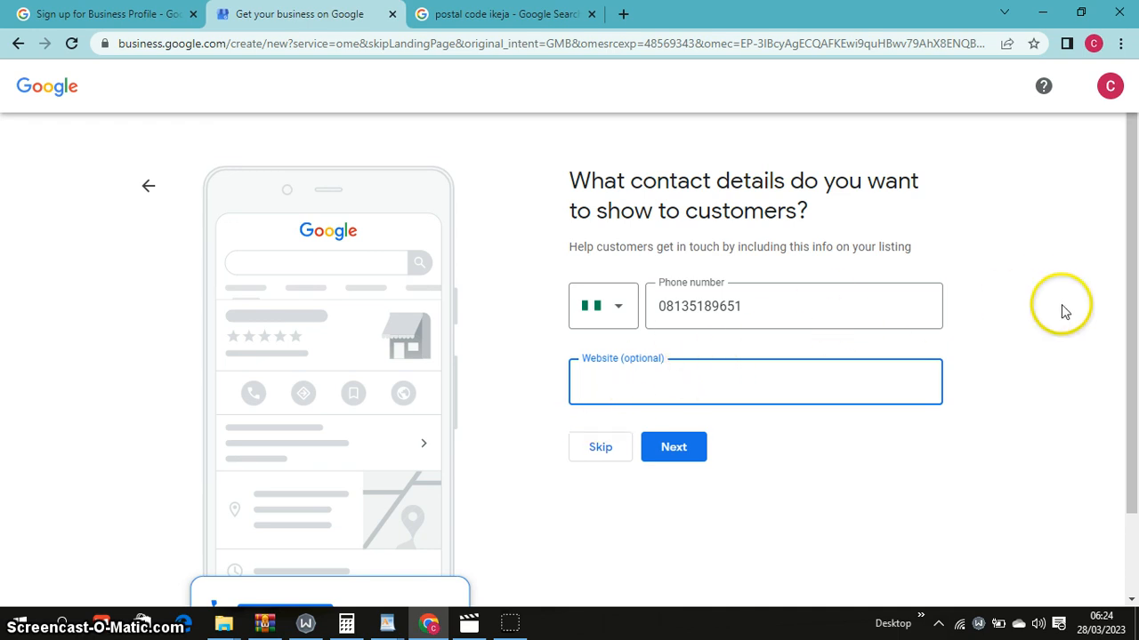
{"action": "left_click", "coordinate": [695, 453]}
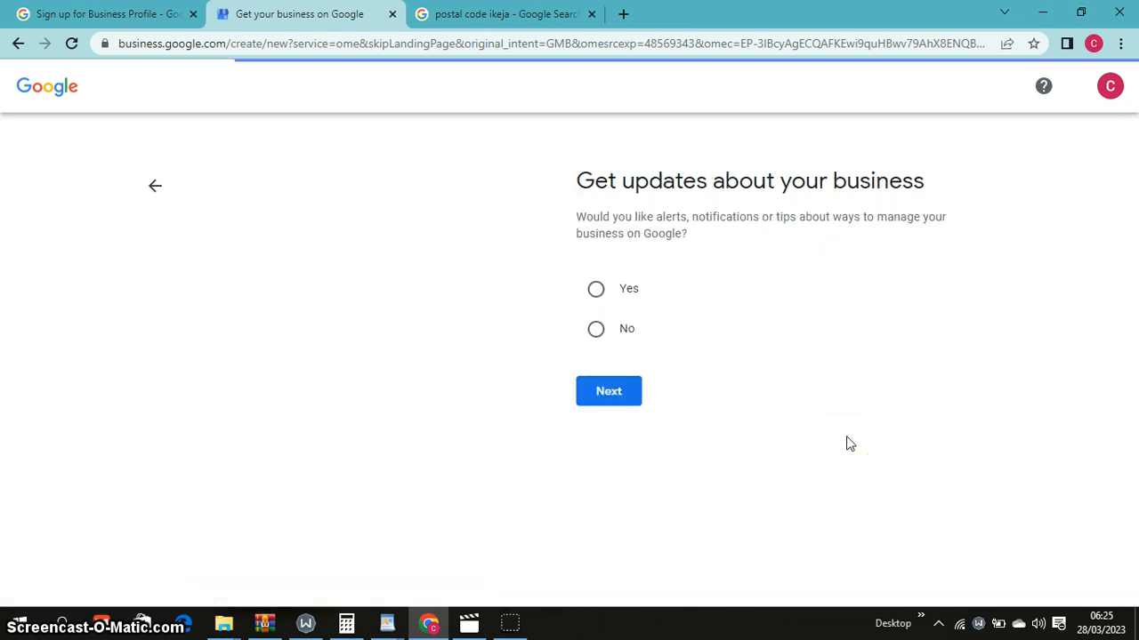
Choose Yes to receive business updates and tips, then continue to verification
{"action": "left_click", "coordinate": [778, 294]}
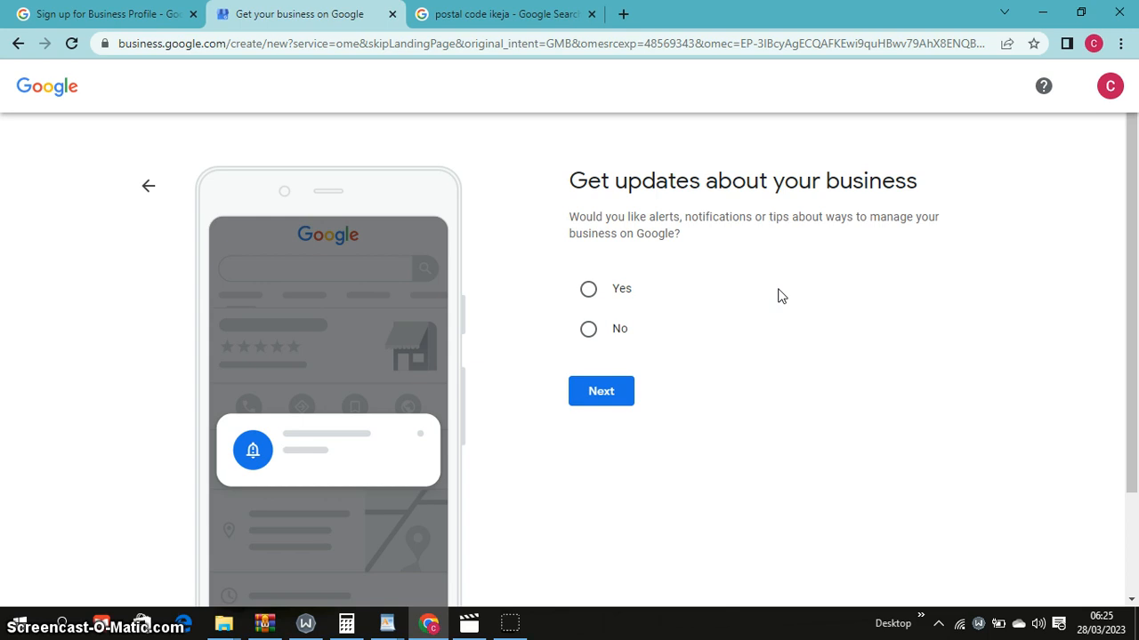
{"action": "left_click", "coordinate": [588, 289]}
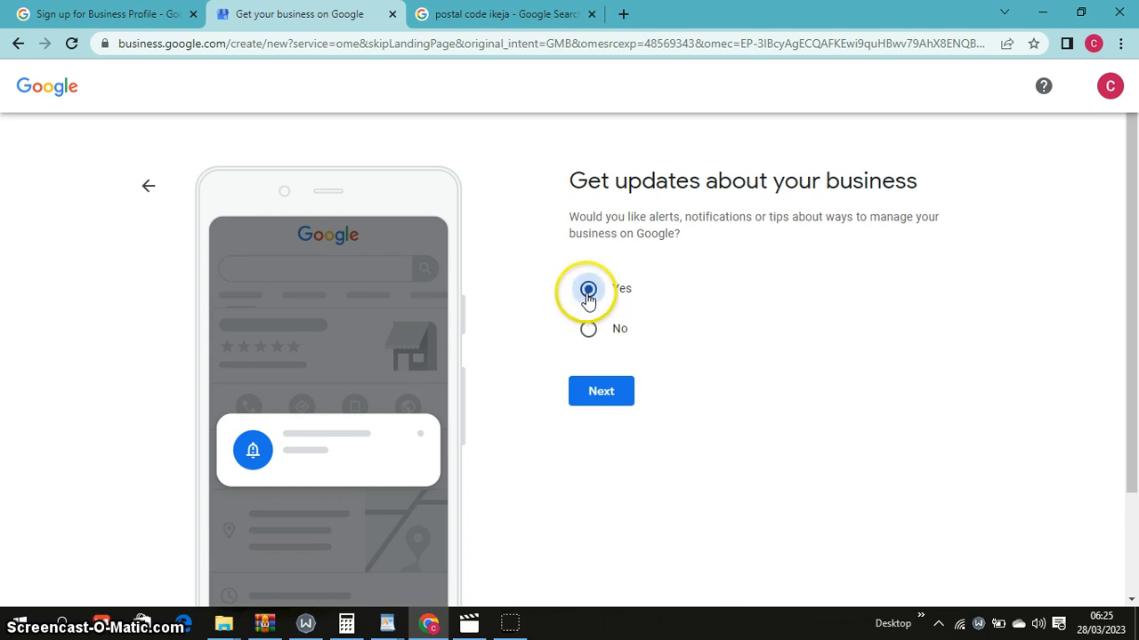
{"action": "left_click", "coordinate": [625, 397]}
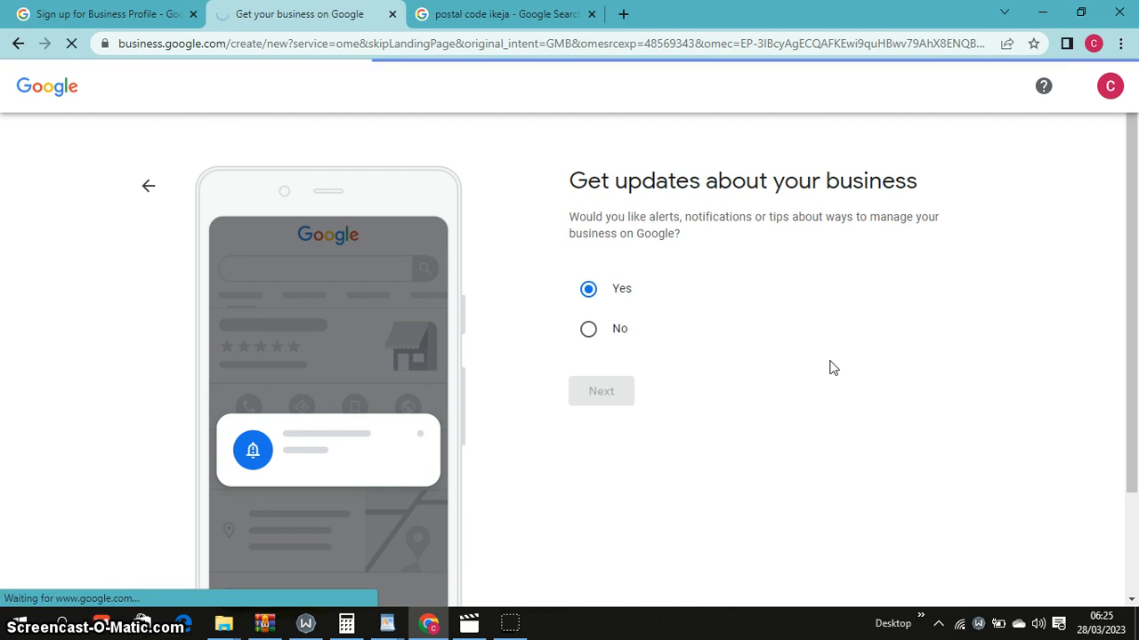
{"action": "left_click", "coordinate": [833, 361]}
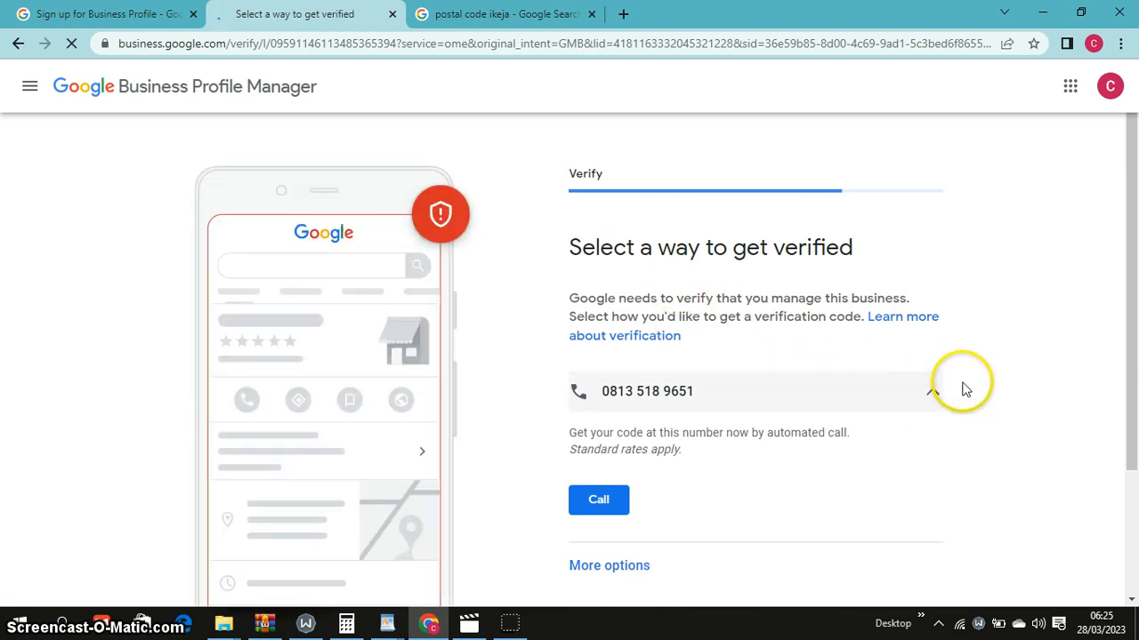
Browse the other verification options, including Verify Later
{"action": "left_click_drag", "start_coordinate": [1134, 298], "coordinate": [1137, 397]}
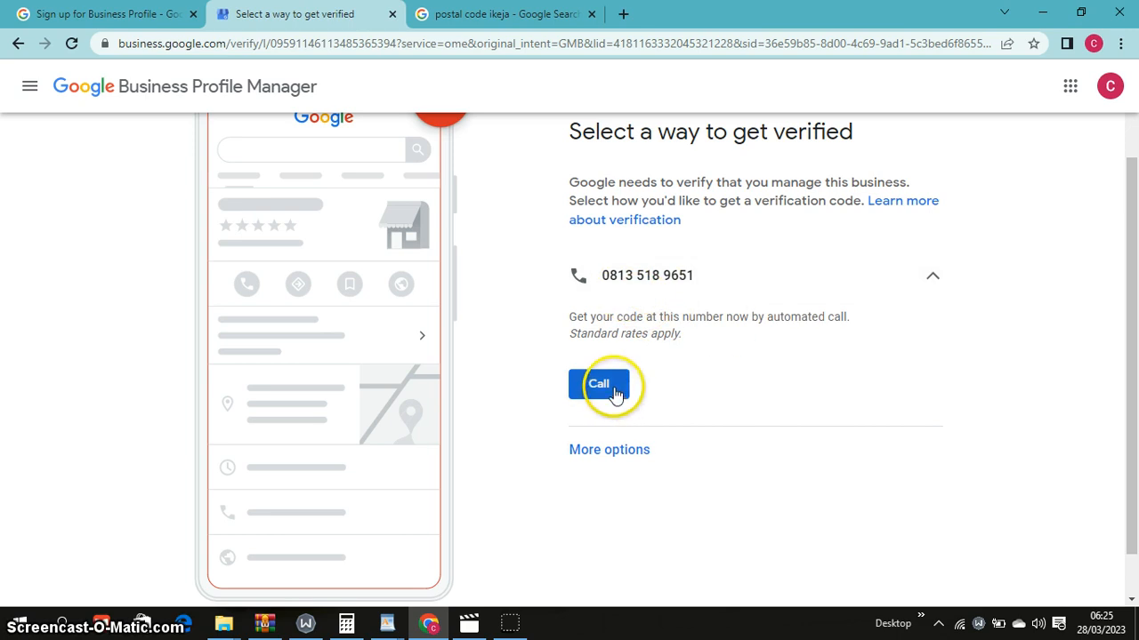
{"action": "left_click", "coordinate": [633, 458]}
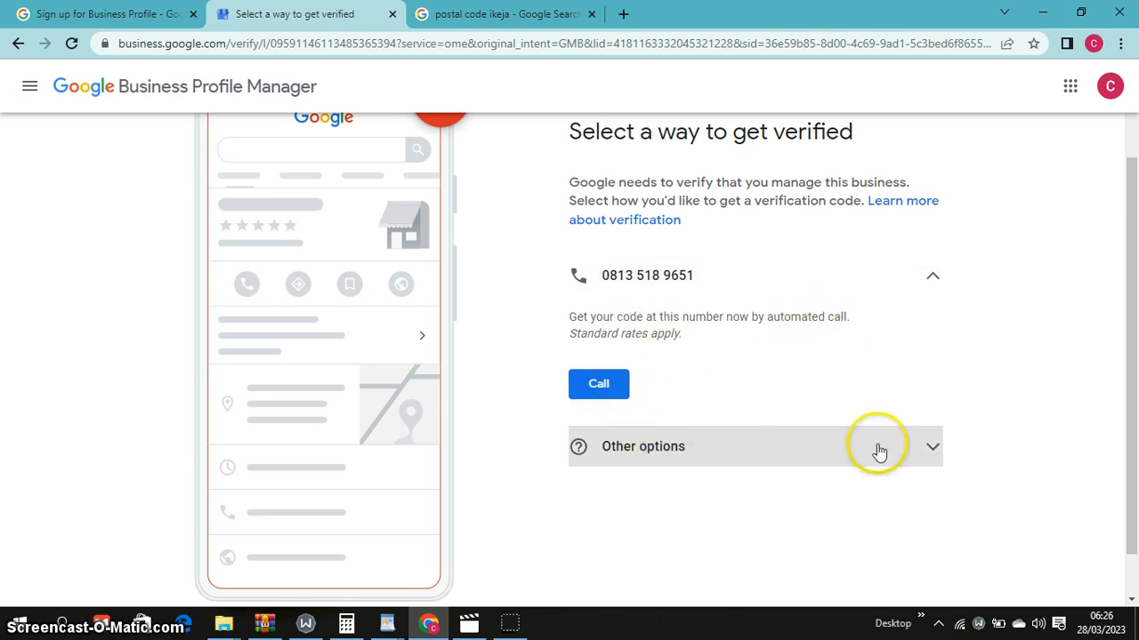
{"action": "scroll", "coordinate": [1094, 445], "scroll_direction": "down", "scroll_amount": 1}
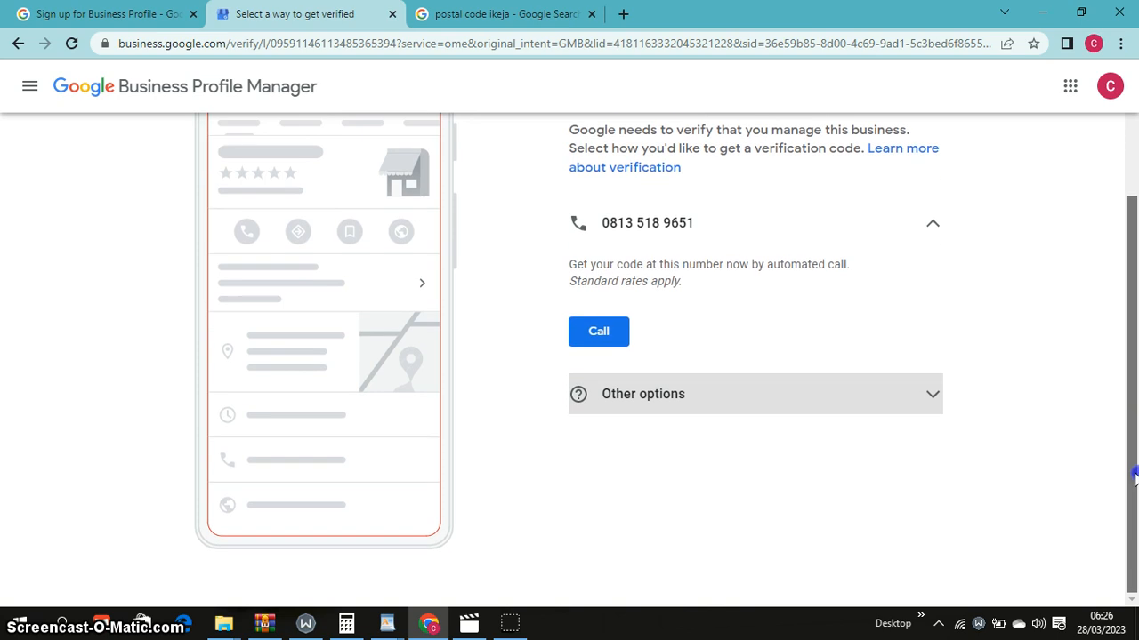
{"action": "left_click", "coordinate": [921, 397]}
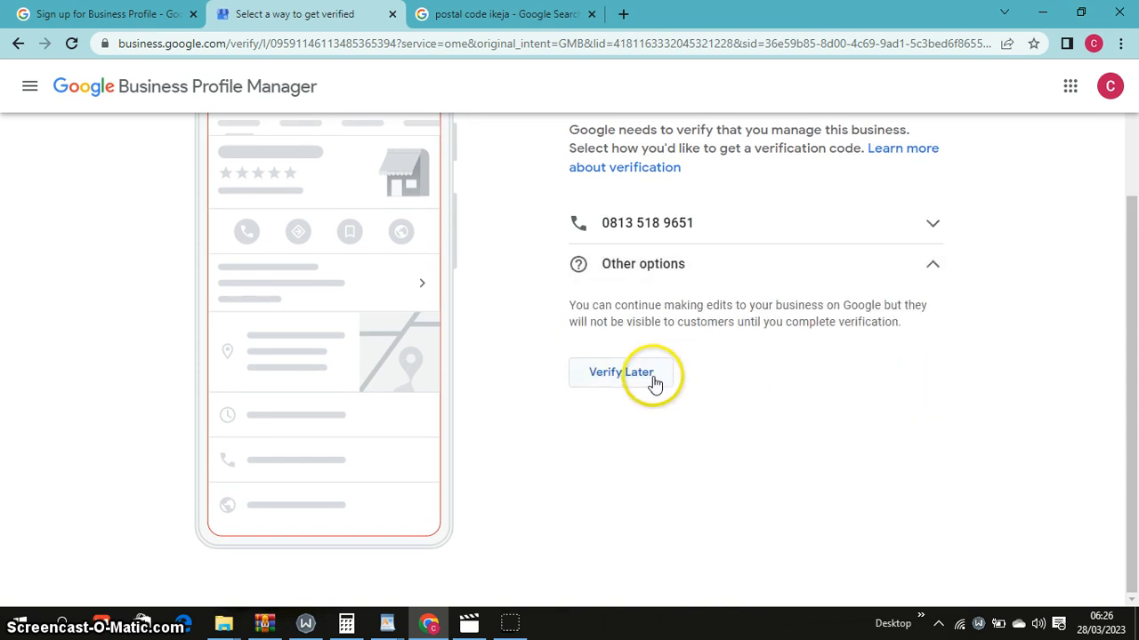
{"action": "left_click", "coordinate": [934, 265]}
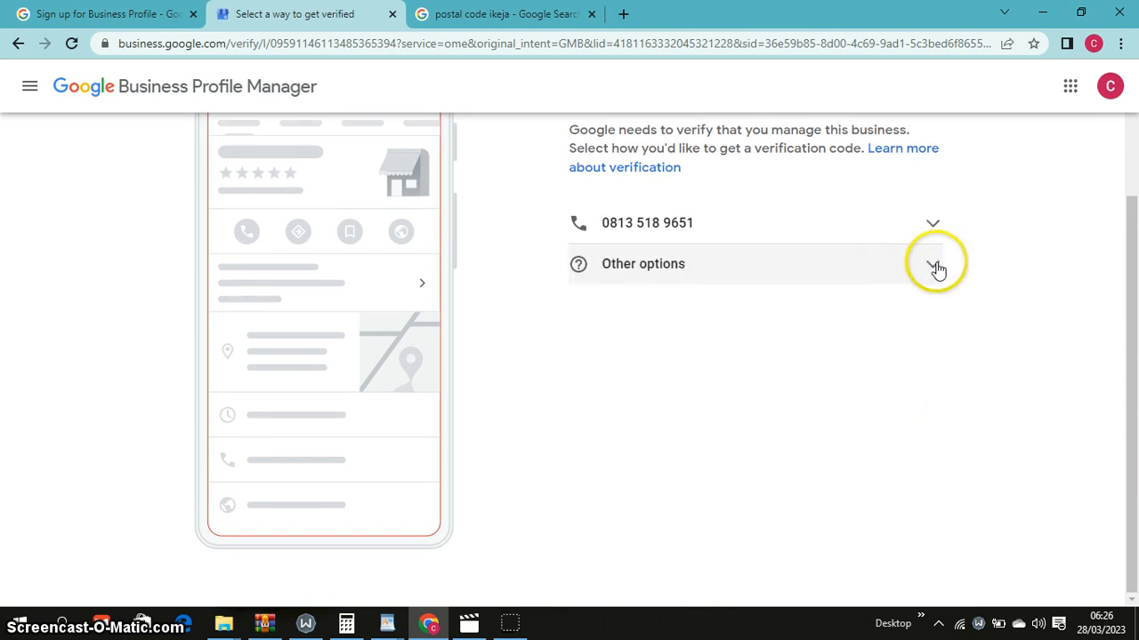
{"action": "left_click", "coordinate": [937, 269]}
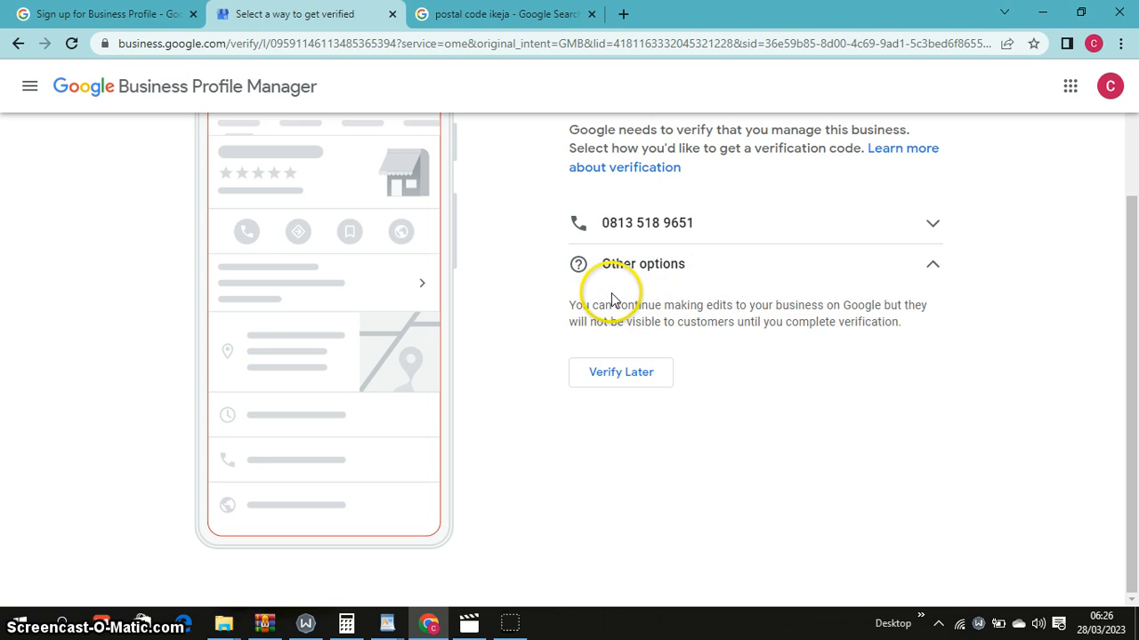
Expand the phone option and request the automated verification call
{"action": "left_click", "coordinate": [933, 224]}
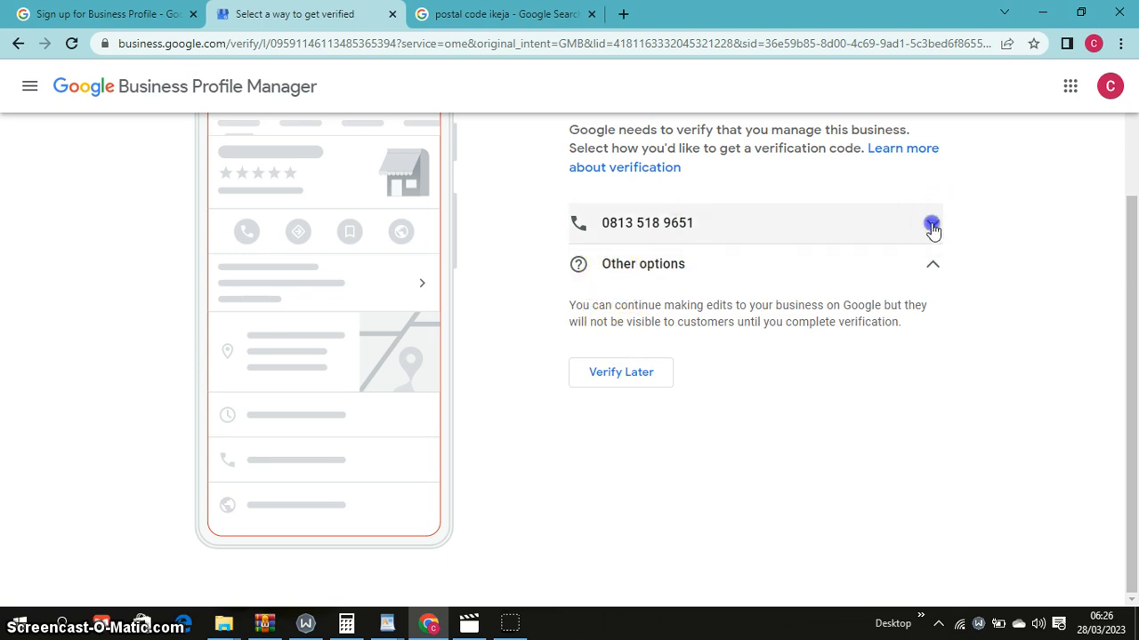
{"action": "left_click", "coordinate": [625, 338]}
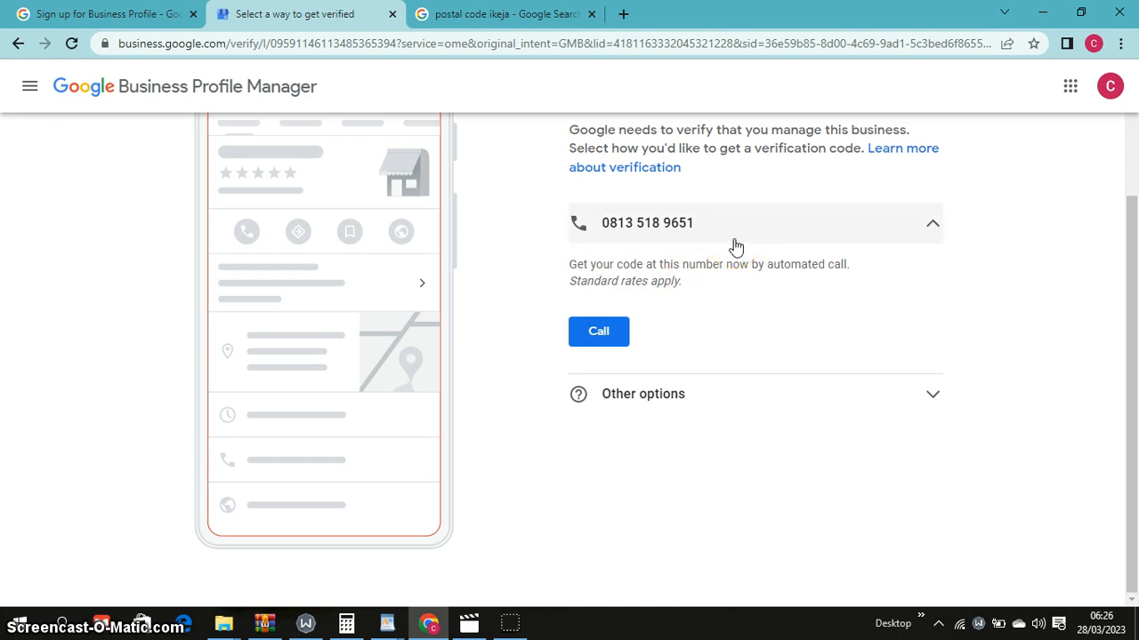
{"action": "left_click", "coordinate": [601, 334]}
Try the verification code field, then switch to a different verification method
{"action": "double_click", "coordinate": [607, 334]}
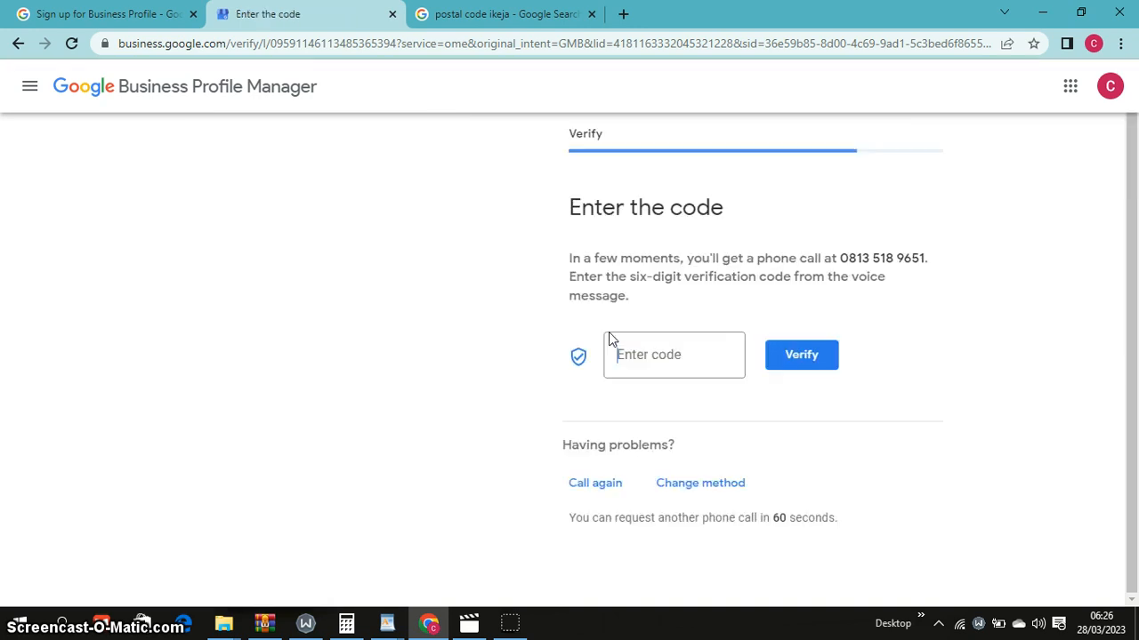
{"action": "left_click", "coordinate": [658, 342]}
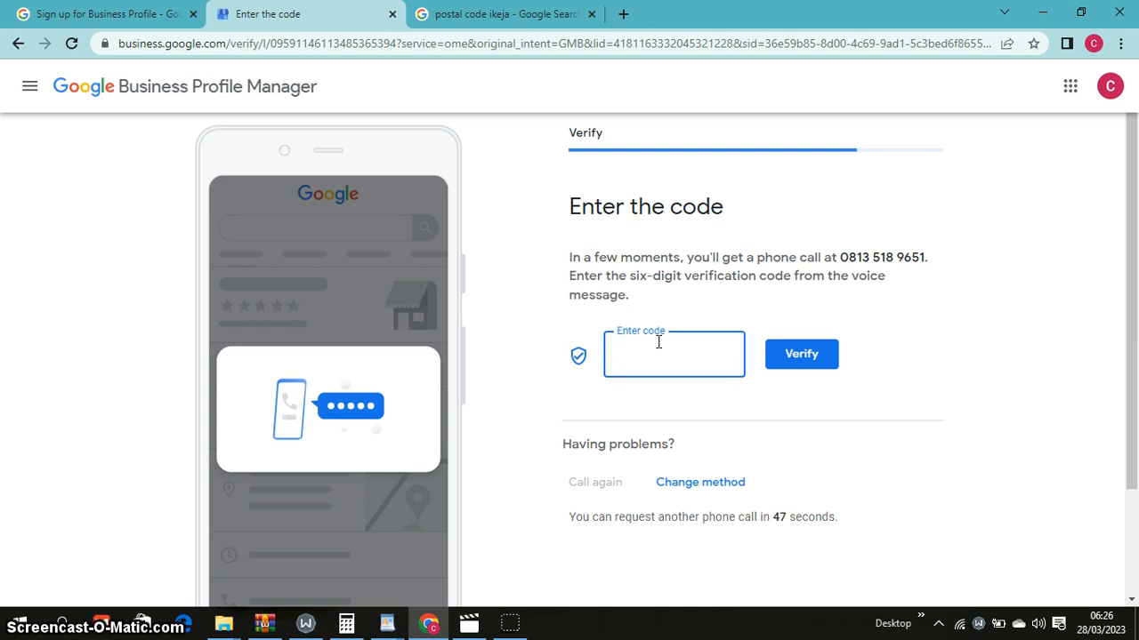
{"action": "left_click", "coordinate": [658, 342]}
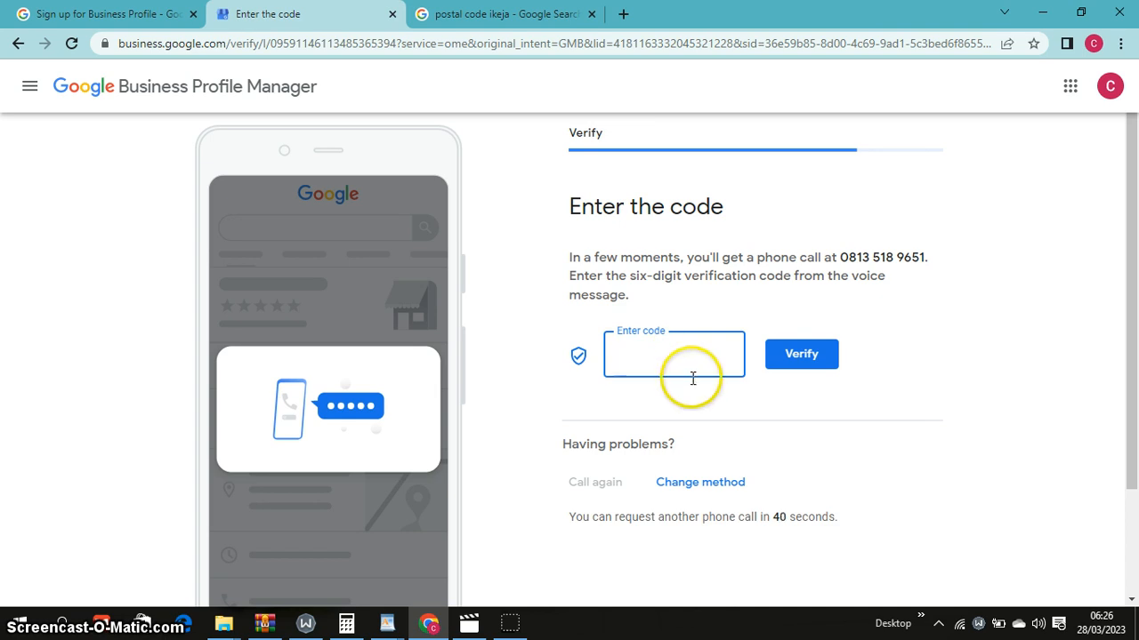
{"action": "left_click", "coordinate": [711, 492]}
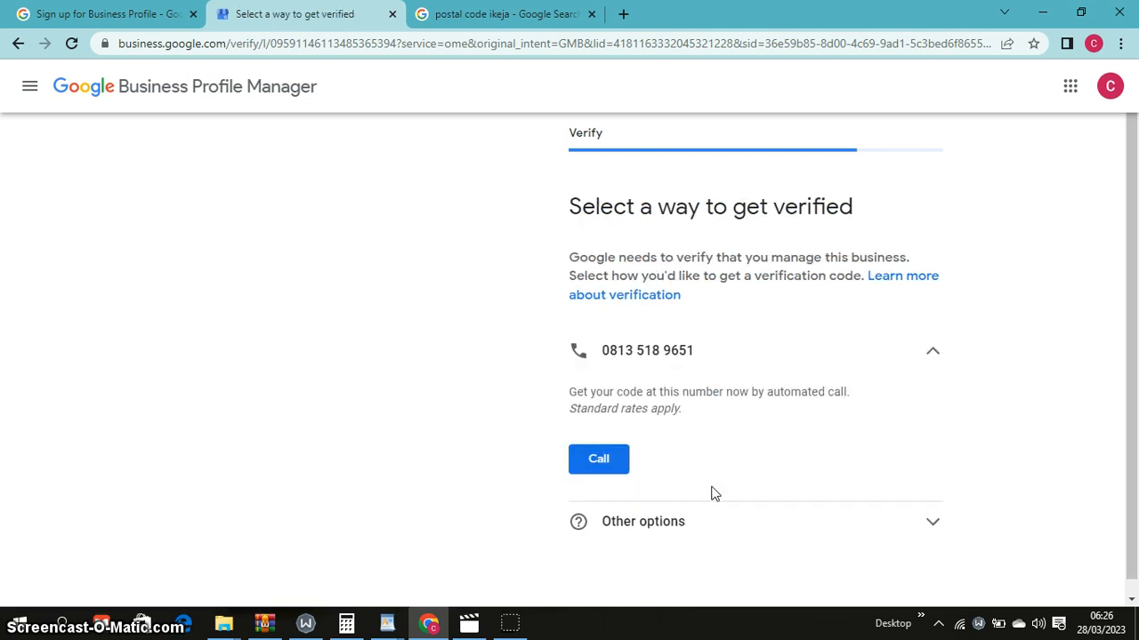
Review the other verification options and request a fresh automated verification call
{"action": "left_click", "coordinate": [934, 522]}
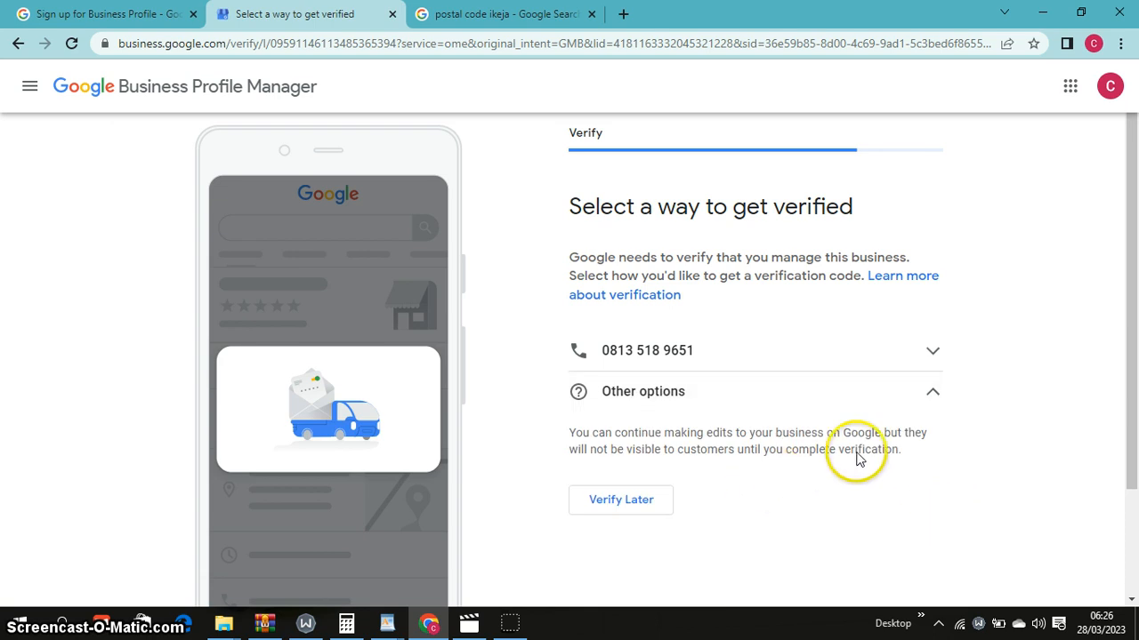
{"action": "mouse_move", "coordinate": [1130, 425]}
{"action": "left_mouse_down"}
{"action": "mouse_move", "coordinate": [1133, 480]}
{"action": "mouse_move", "coordinate": [1125, 445]}
{"action": "left_mouse_up"}
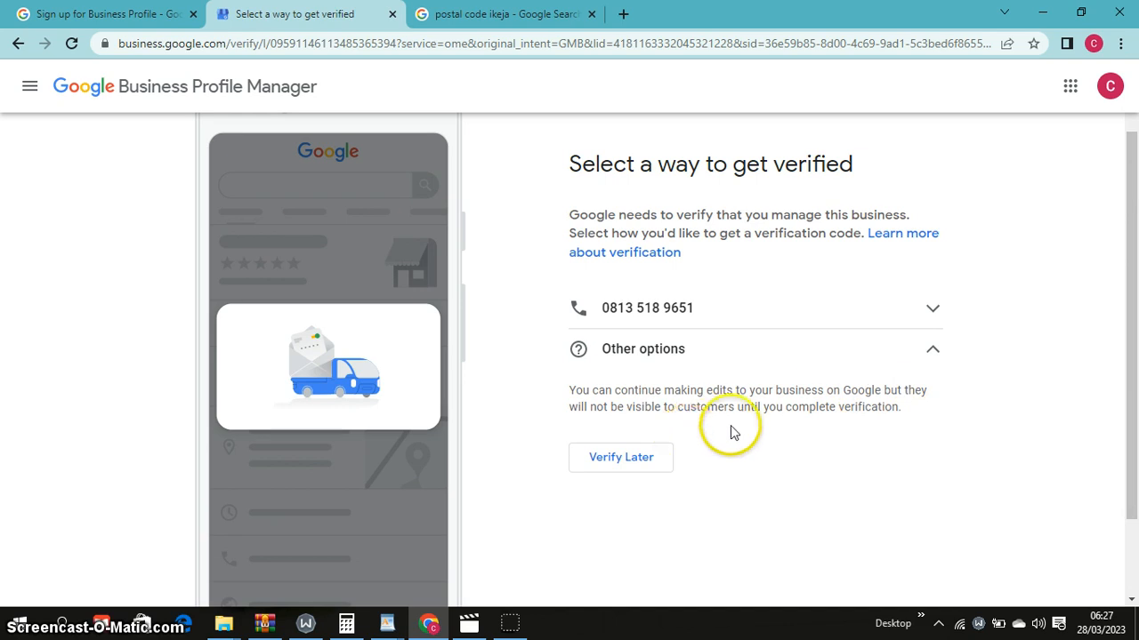
{"action": "left_click", "coordinate": [930, 352]}
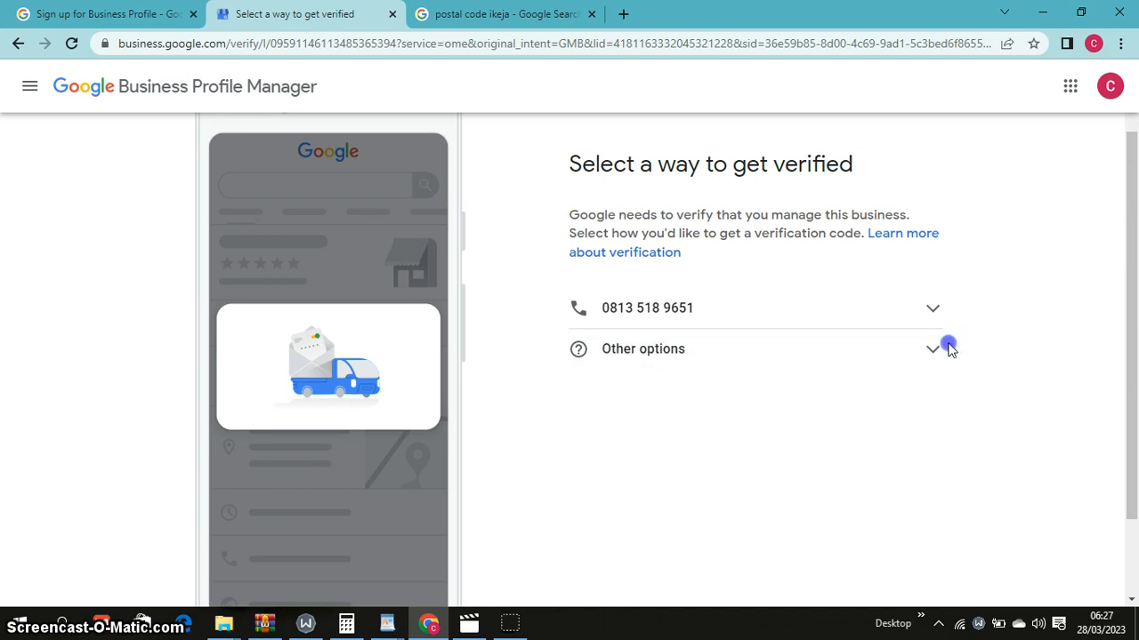
{"action": "left_click", "coordinate": [930, 352]}
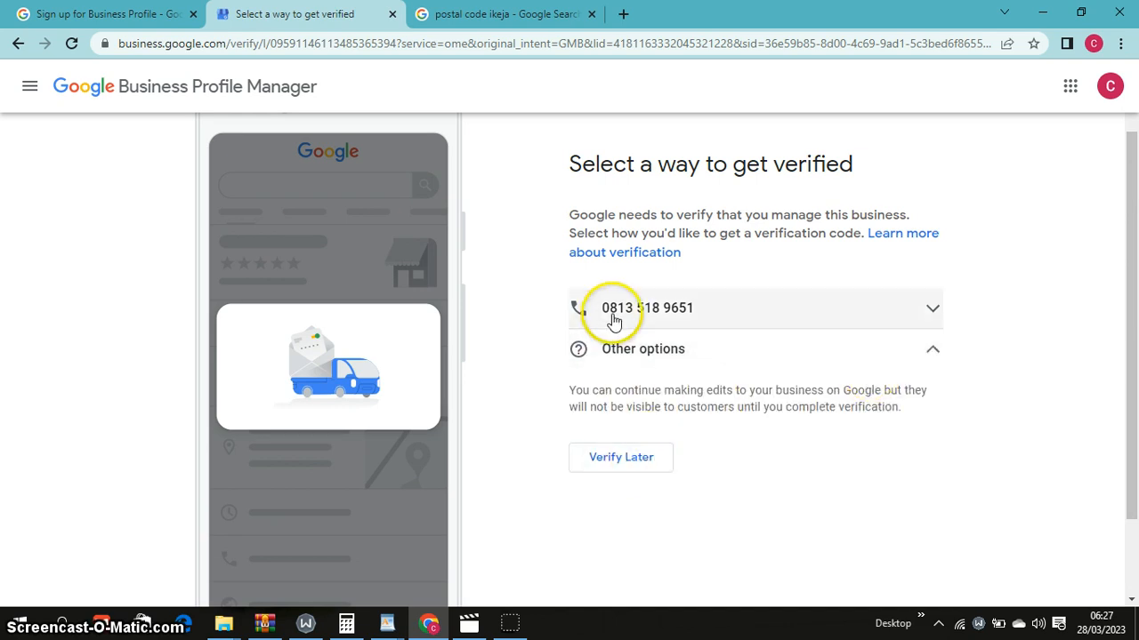
{"action": "left_click", "coordinate": [933, 354]}
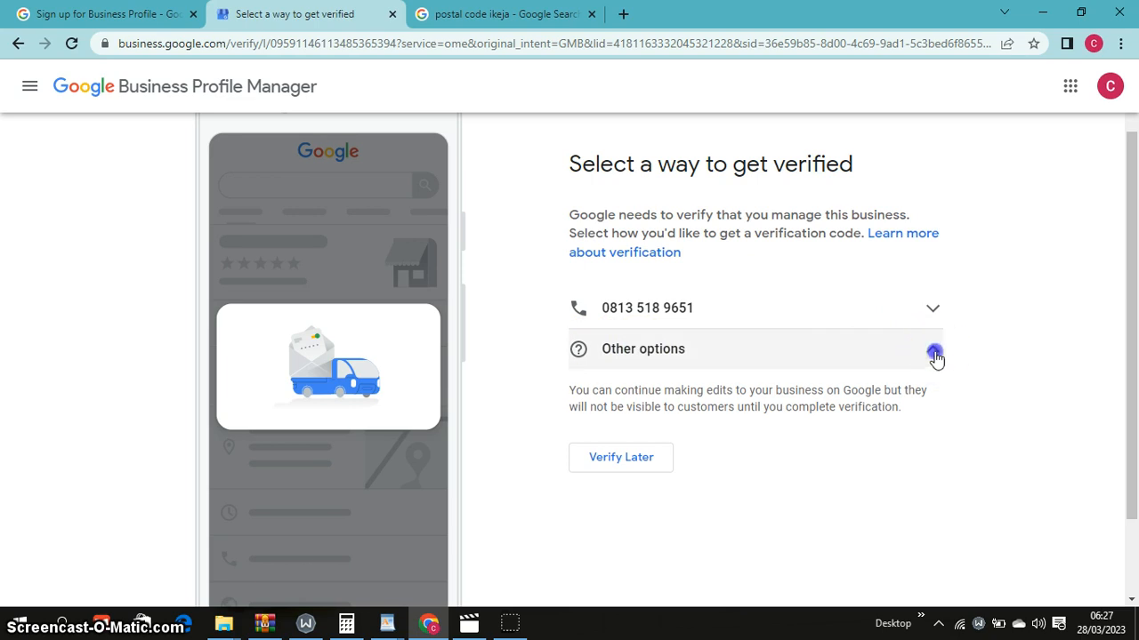
{"action": "left_click", "coordinate": [591, 357]}
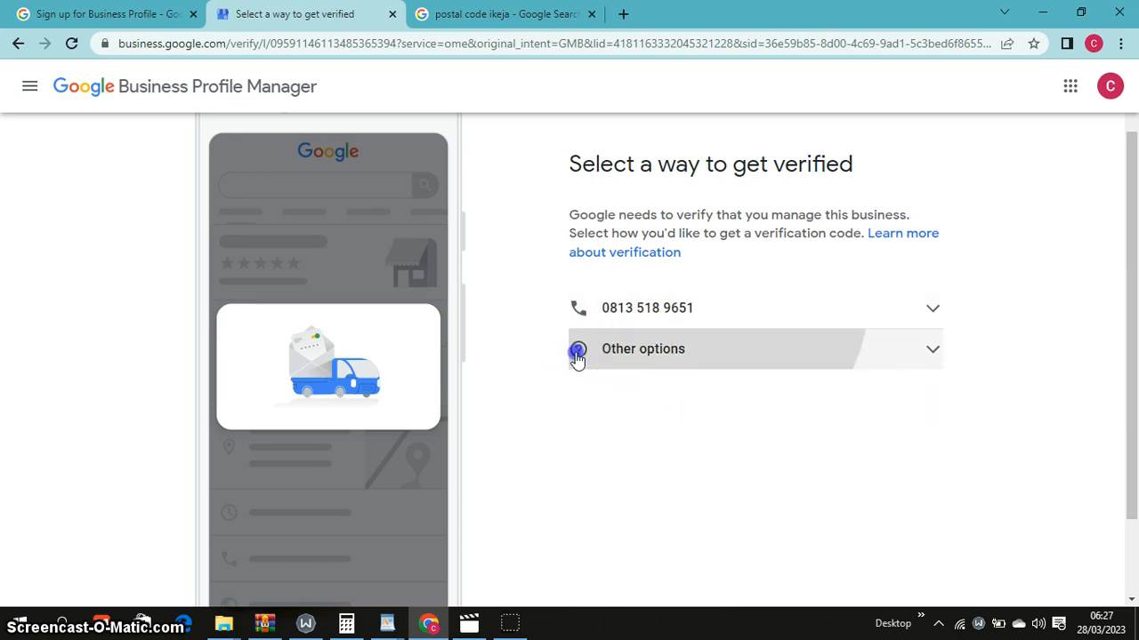
{"action": "left_click", "coordinate": [791, 308]}
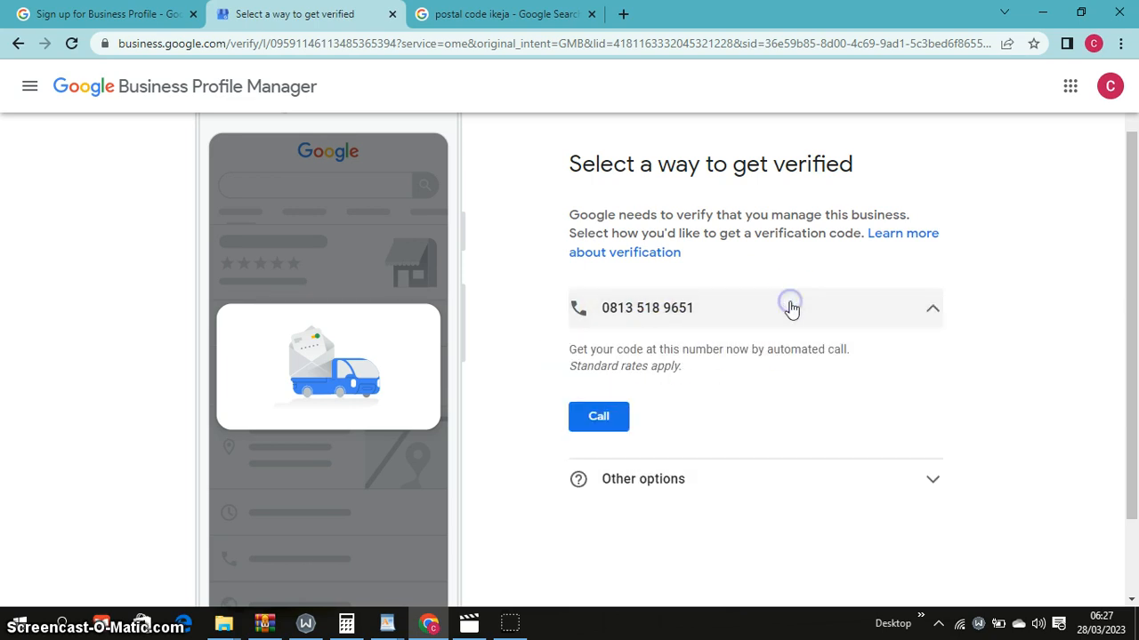
{"action": "left_click", "coordinate": [599, 418]}
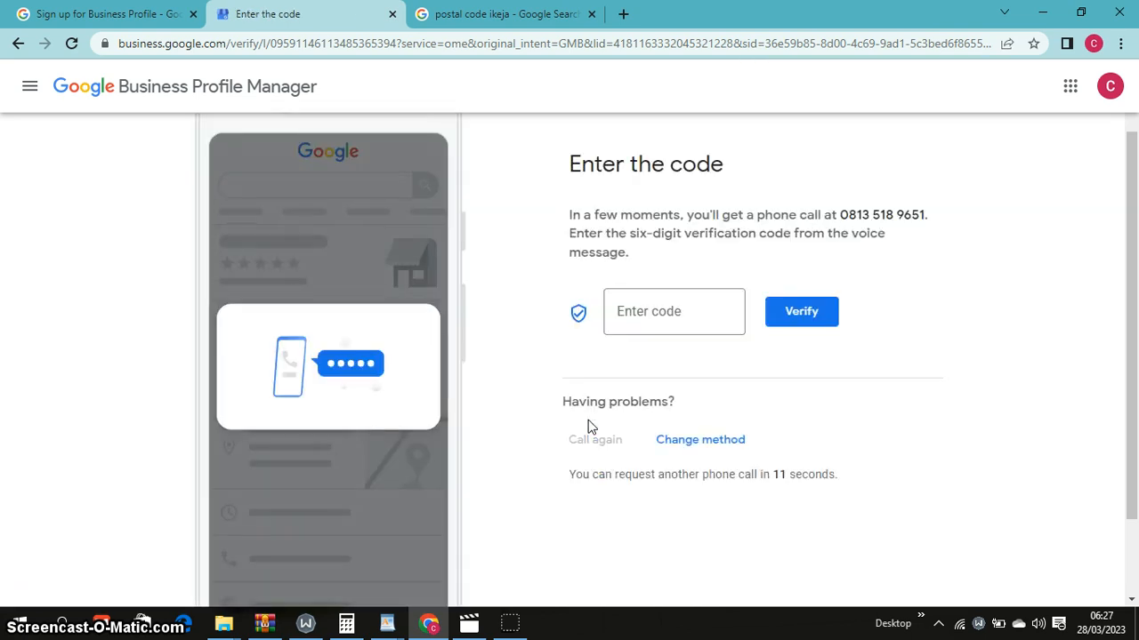
Request another verification call, then drop the code entry and go back to the verification methods
{"action": "left_click", "coordinate": [610, 415]}
{"action": "left_click", "coordinate": [661, 319]}
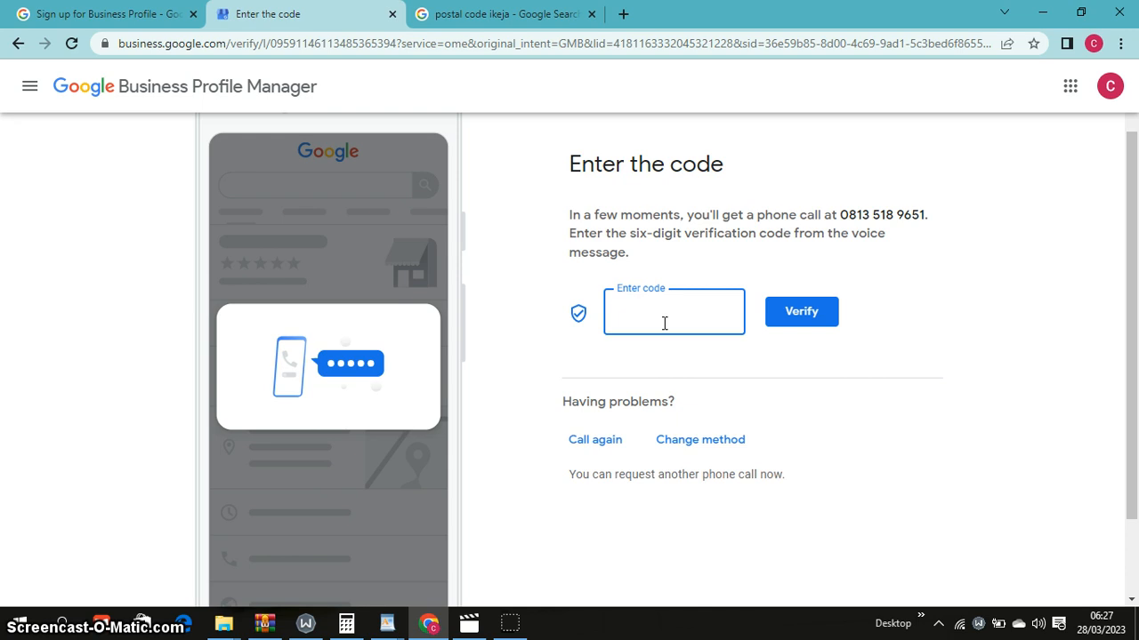
{"action": "left_click", "coordinate": [604, 439]}
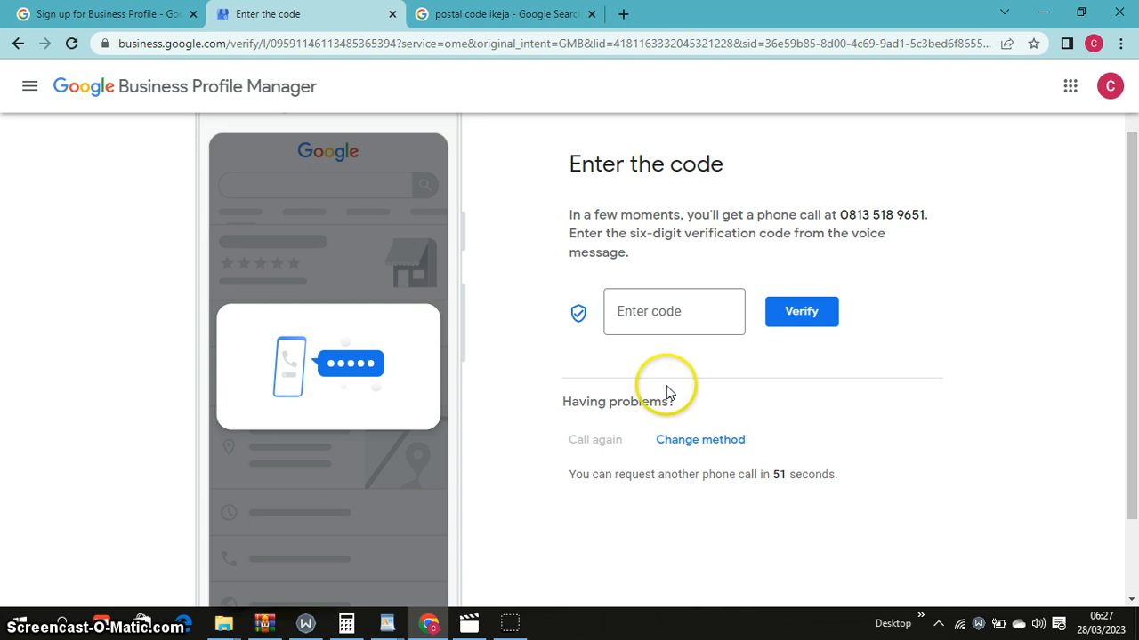
{"action": "left_click", "coordinate": [693, 323]}
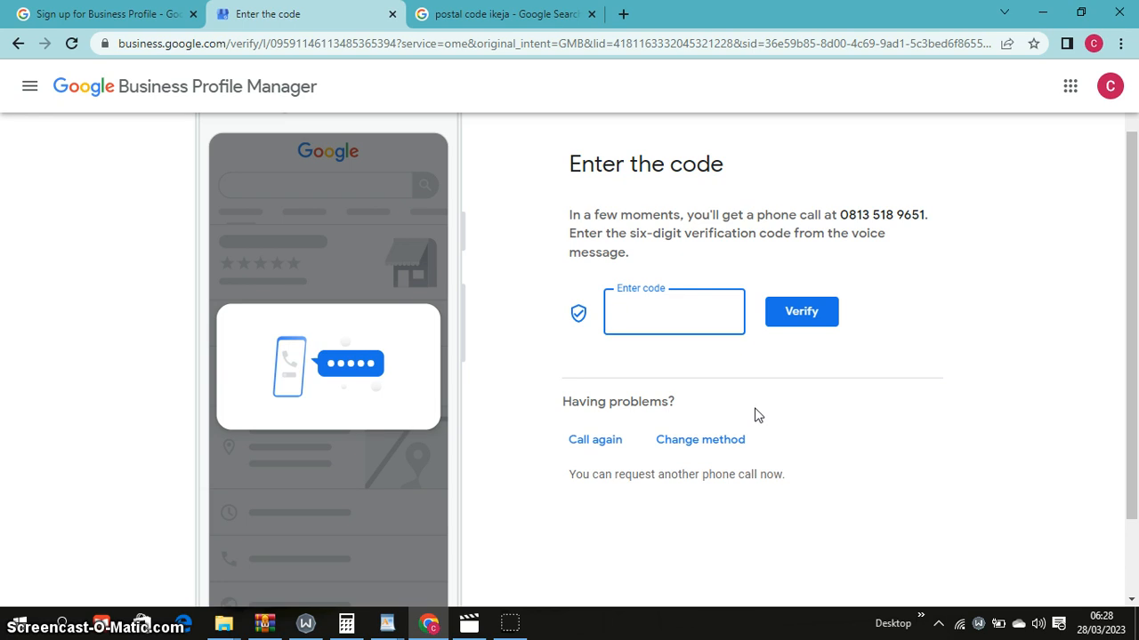
{"action": "double_click", "coordinate": [724, 449]}
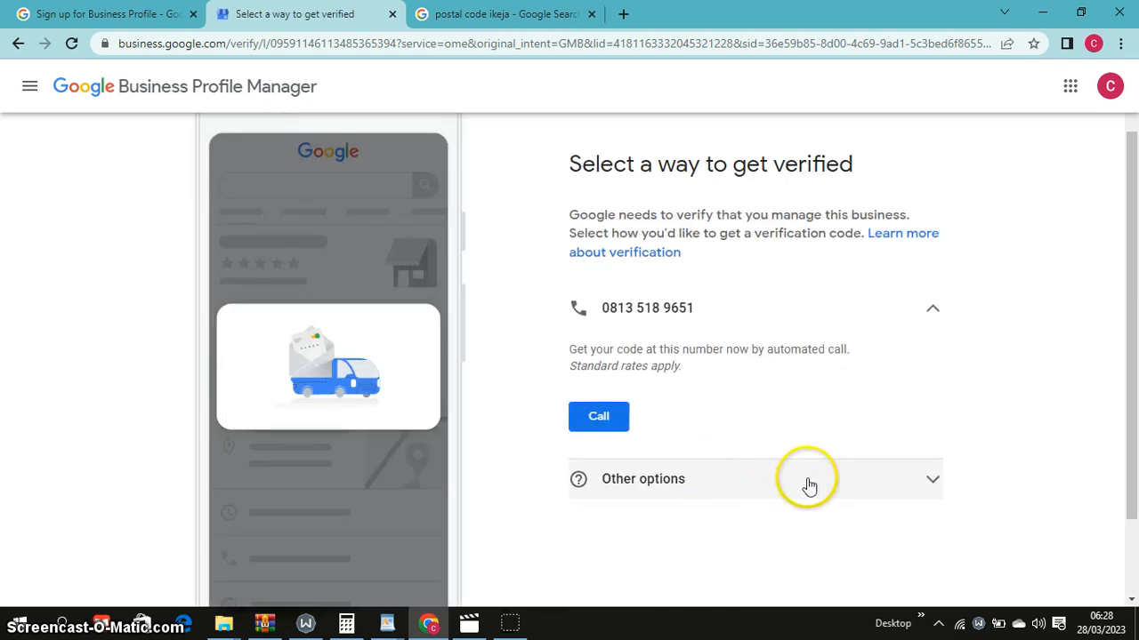
Choose Verify Later under Other options and scroll through the Add opening hours days
{"action": "left_click", "coordinate": [931, 480]}
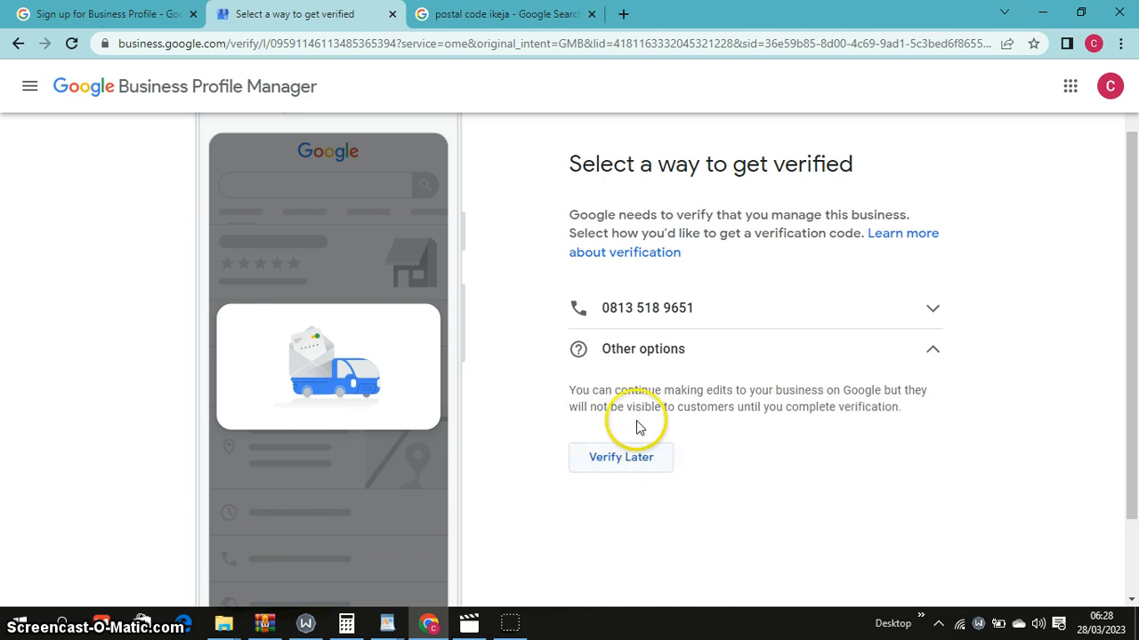
{"action": "left_click", "coordinate": [635, 469]}
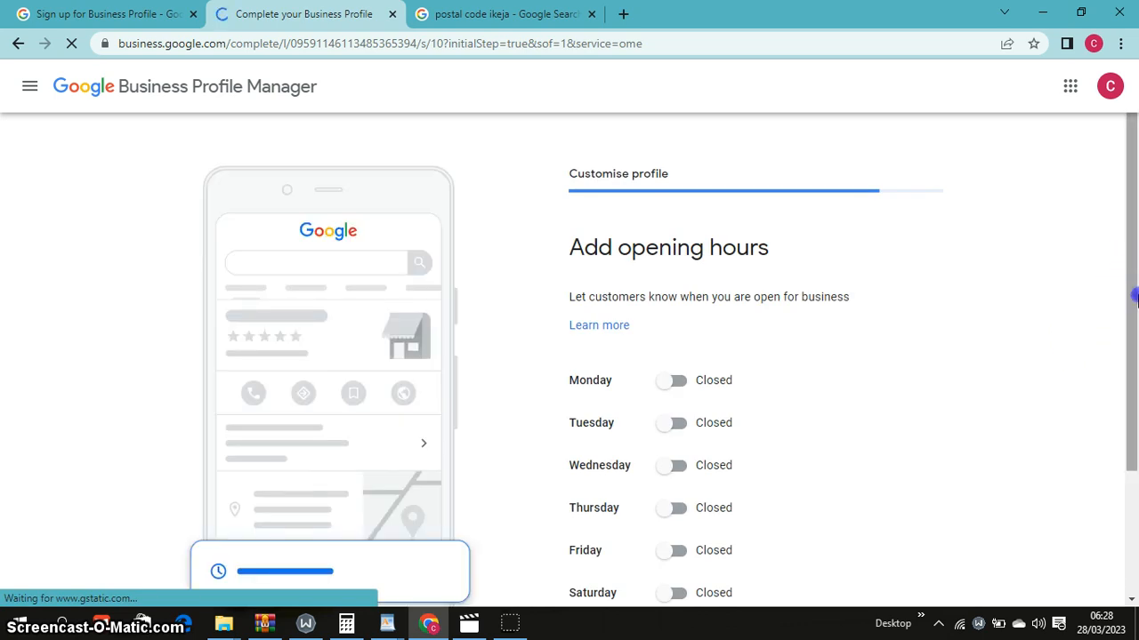
{"action": "left_click_drag", "start_coordinate": [1136, 296], "coordinate": [1133, 308]}
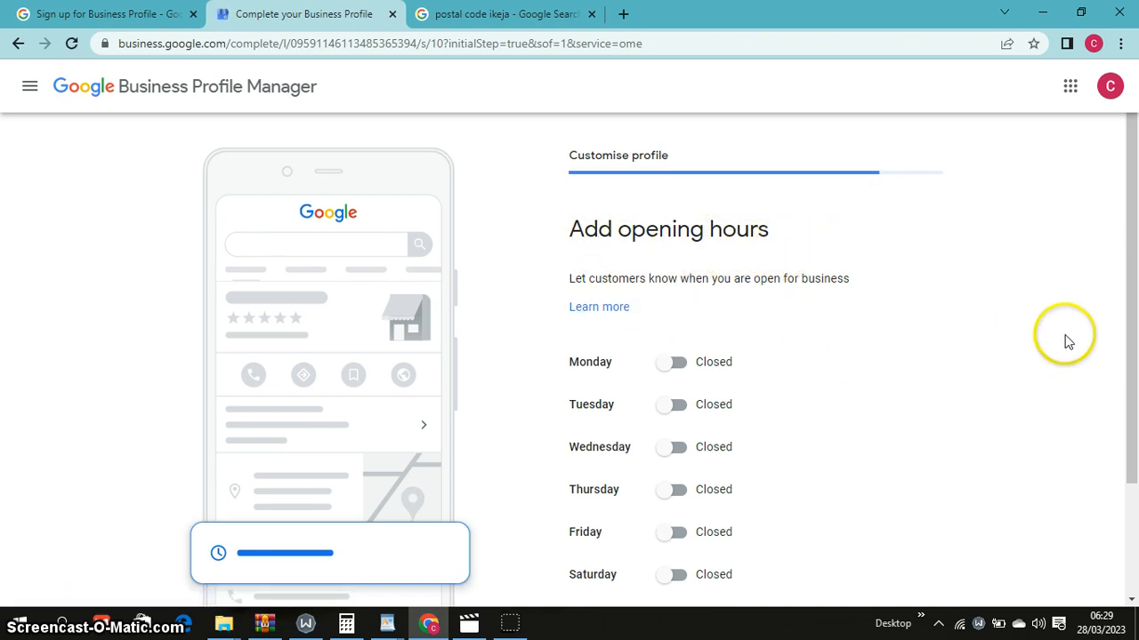
{"action": "scroll", "coordinate": [1135, 373], "scroll_direction": "down", "scroll_amount": 1}
{"action": "scroll", "coordinate": [1135, 374], "scroll_direction": "down", "scroll_amount": 1}
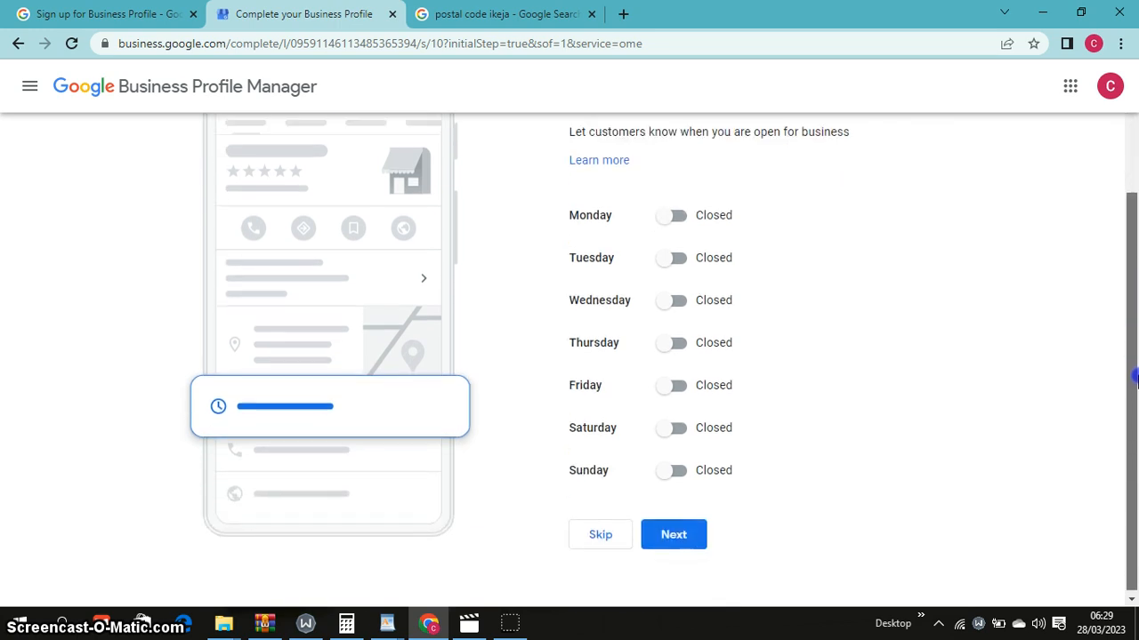
{"action": "scroll", "coordinate": [1135, 347], "scroll_direction": "up", "scroll_amount": 1}
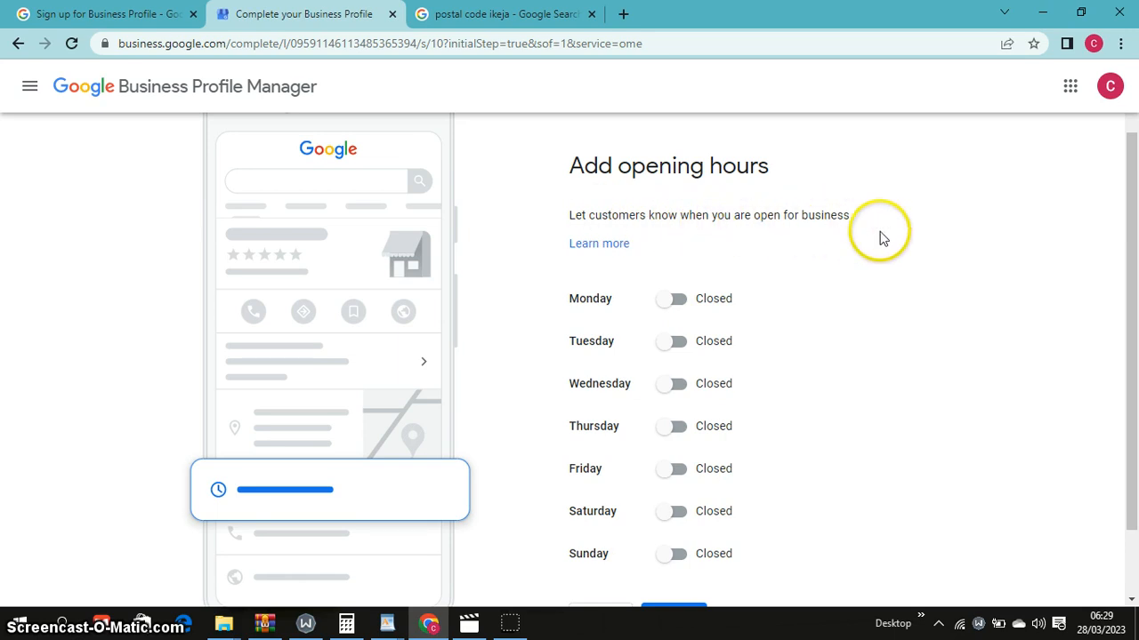
{"action": "left_click_drag", "start_coordinate": [1135, 239], "coordinate": [1135, 271]}
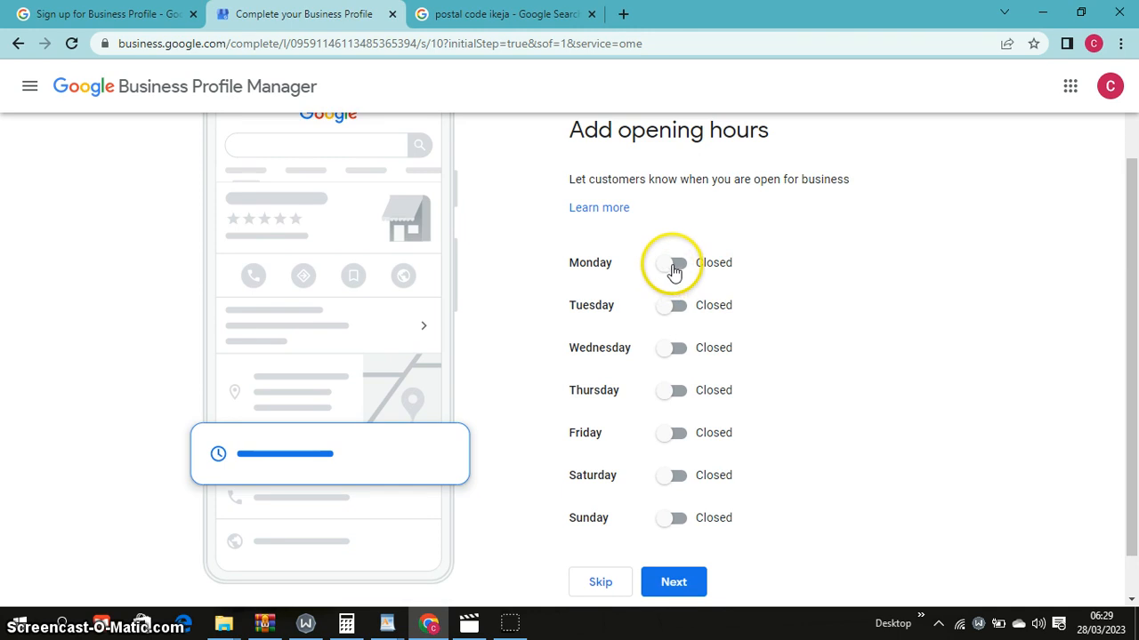
Open Monday with an 08:00 opening time and 7 entered as the closing time
{"action": "left_click", "coordinate": [709, 272]}
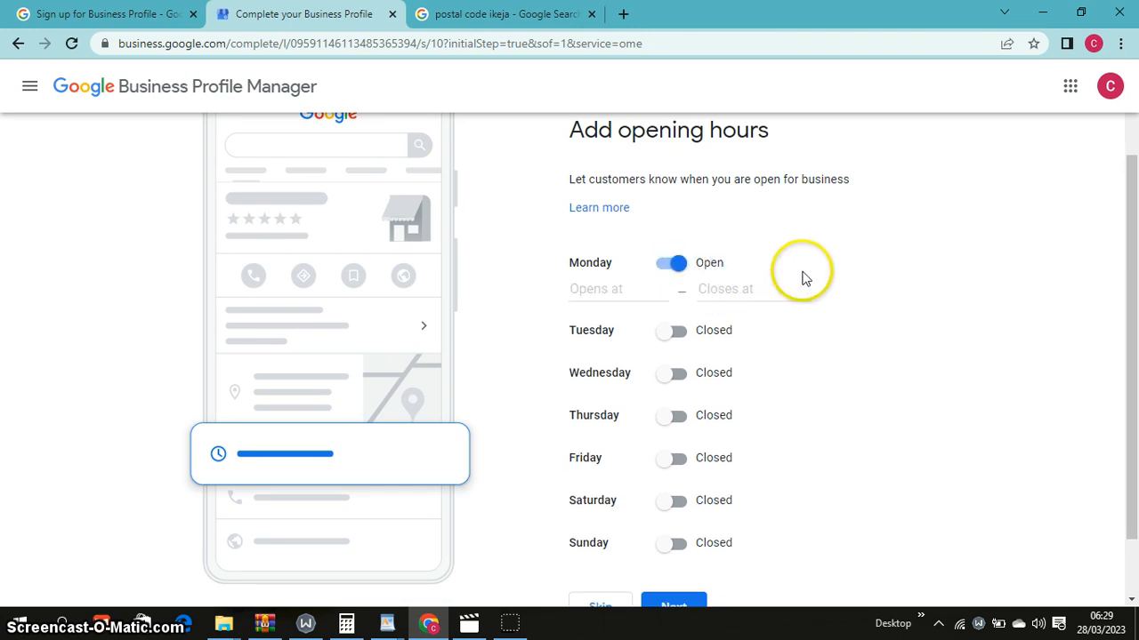
{"action": "left_click", "coordinate": [582, 291]}
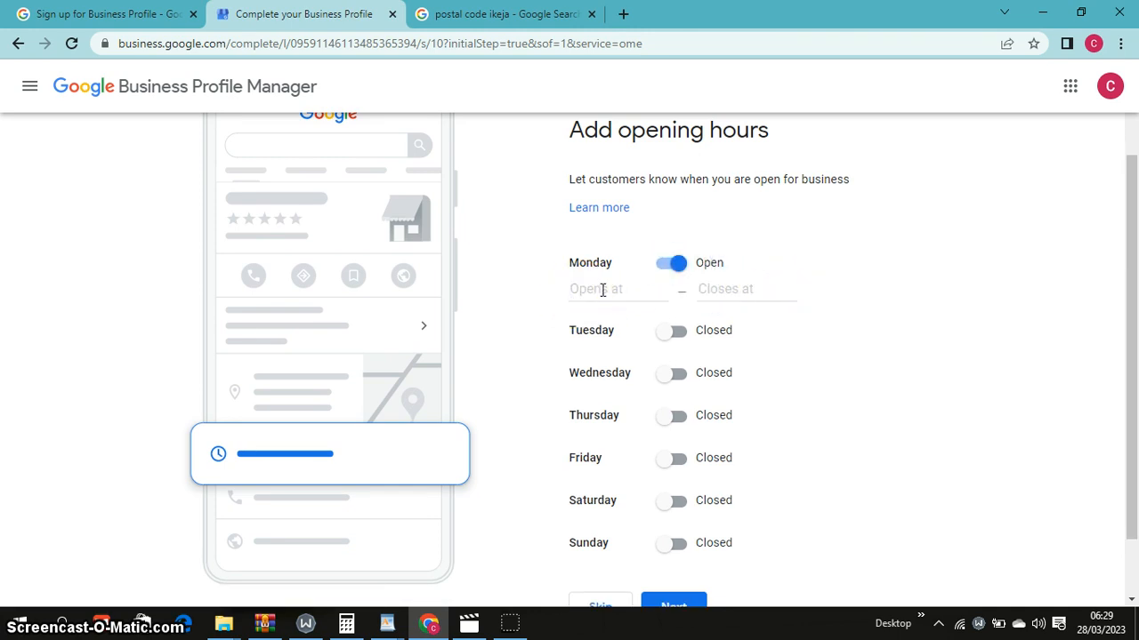
{"action": "left_click", "coordinate": [602, 289]}
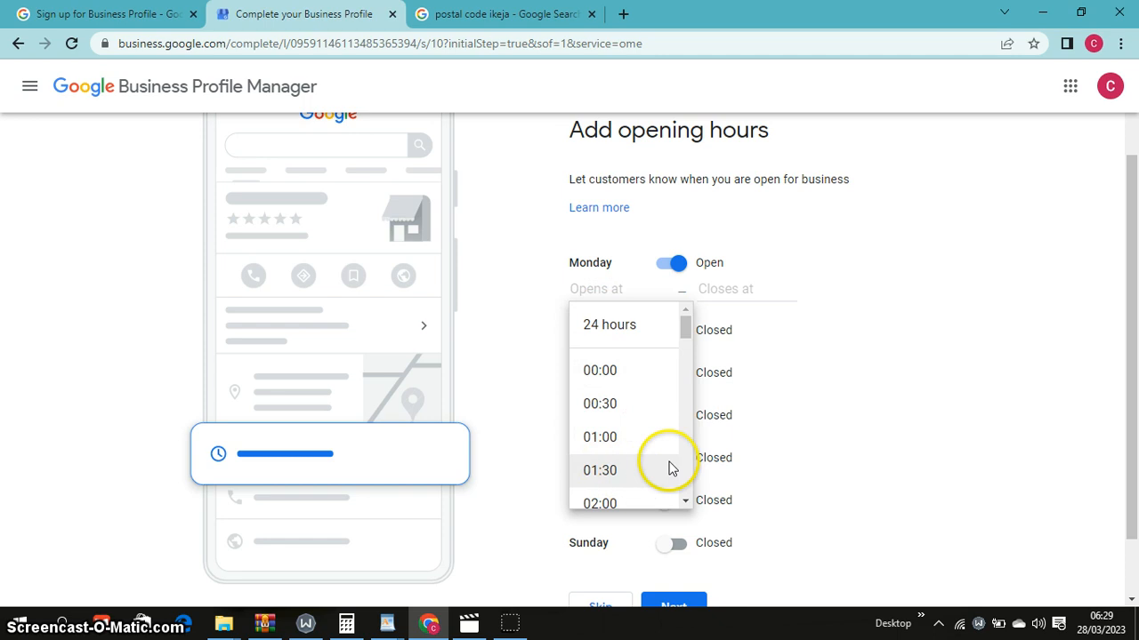
{"action": "left_click_drag", "start_coordinate": [683, 320], "coordinate": [702, 381]}
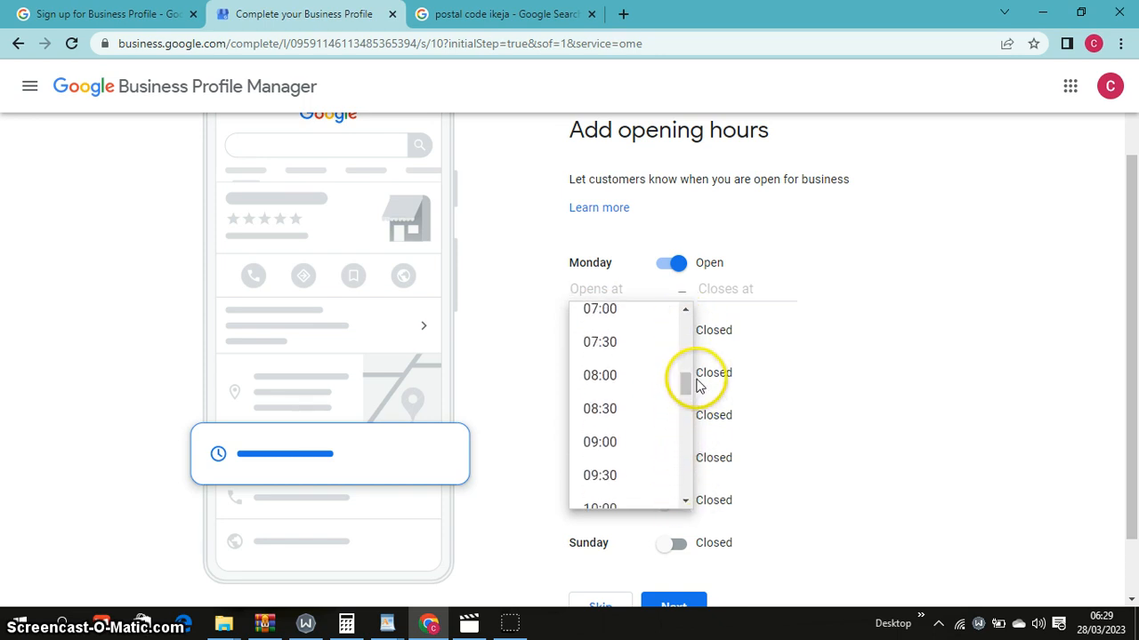
{"action": "left_click", "coordinate": [628, 377]}
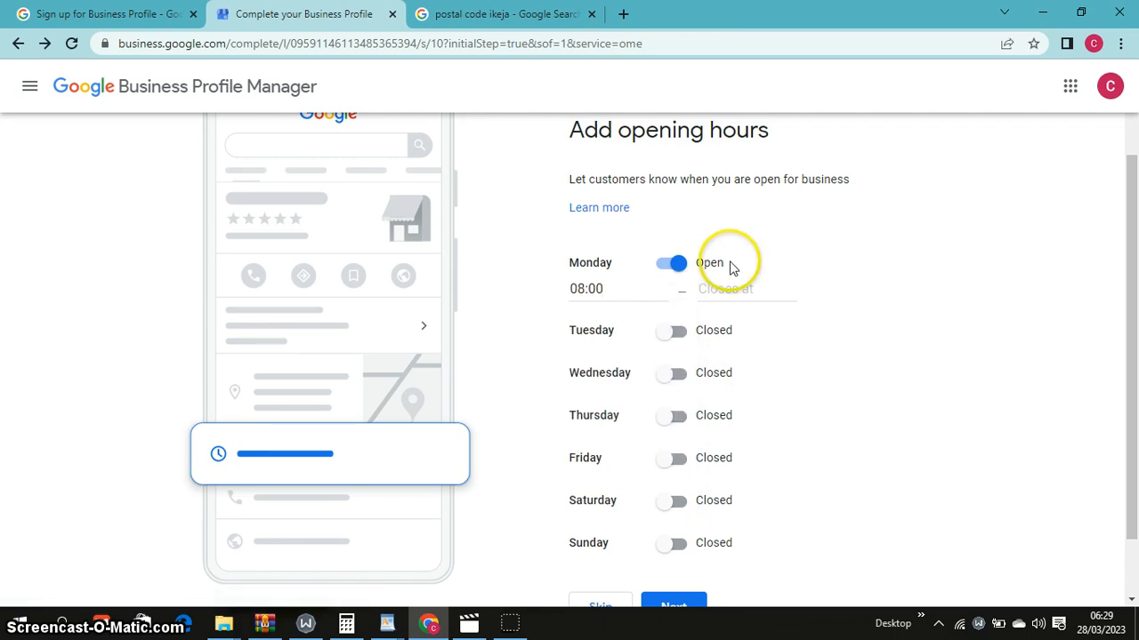
{"action": "left_click", "coordinate": [730, 287]}
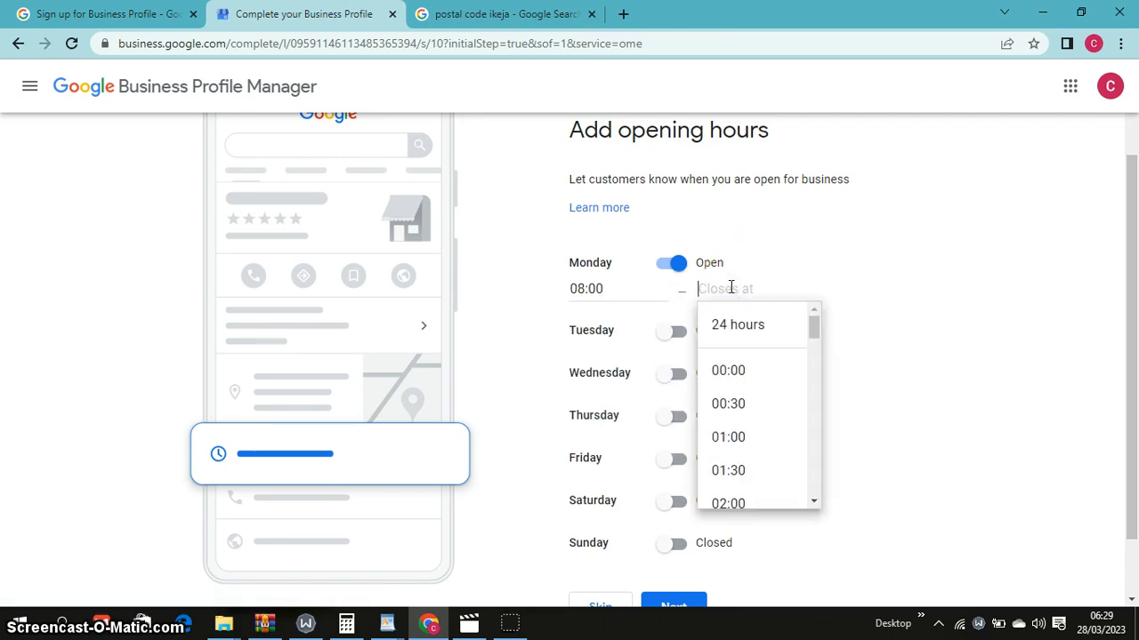
{"action": "type", "text": "7:00"}
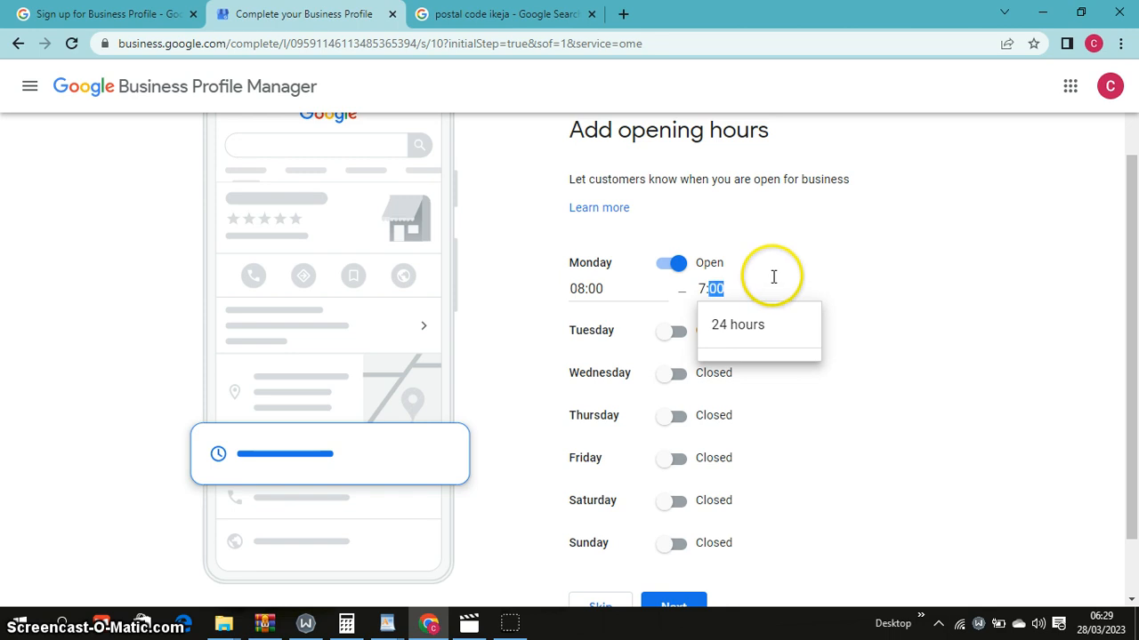
{"action": "left_click", "coordinate": [896, 294]}
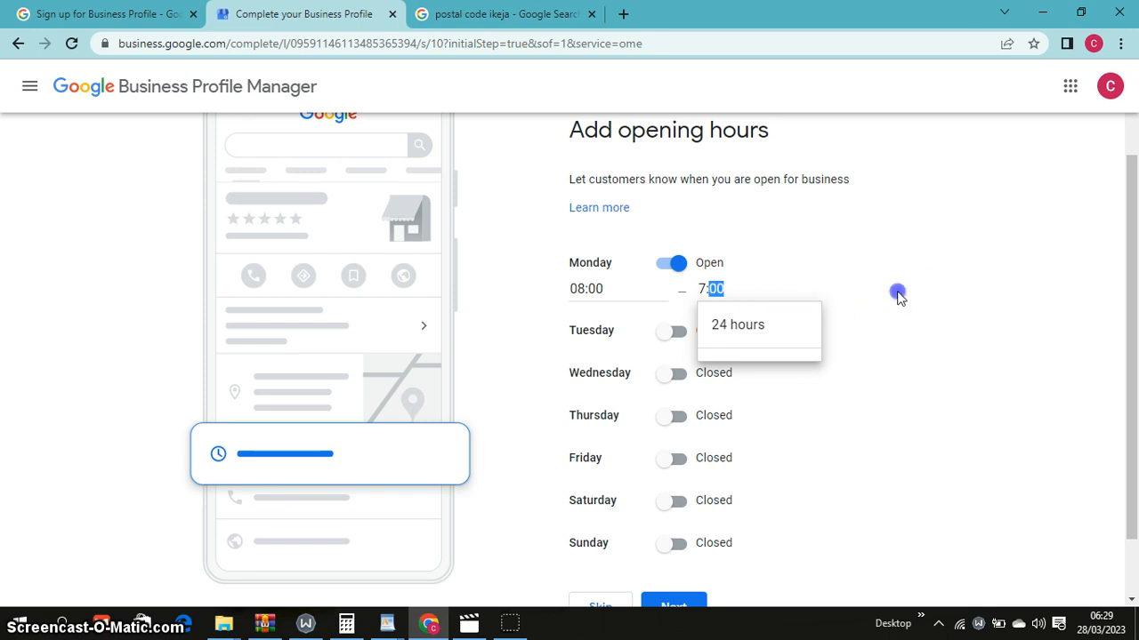
Mark Tuesday as open with an 08:00 opening time
{"action": "left_click", "coordinate": [679, 343]}
{"action": "left_click", "coordinate": [620, 357]}
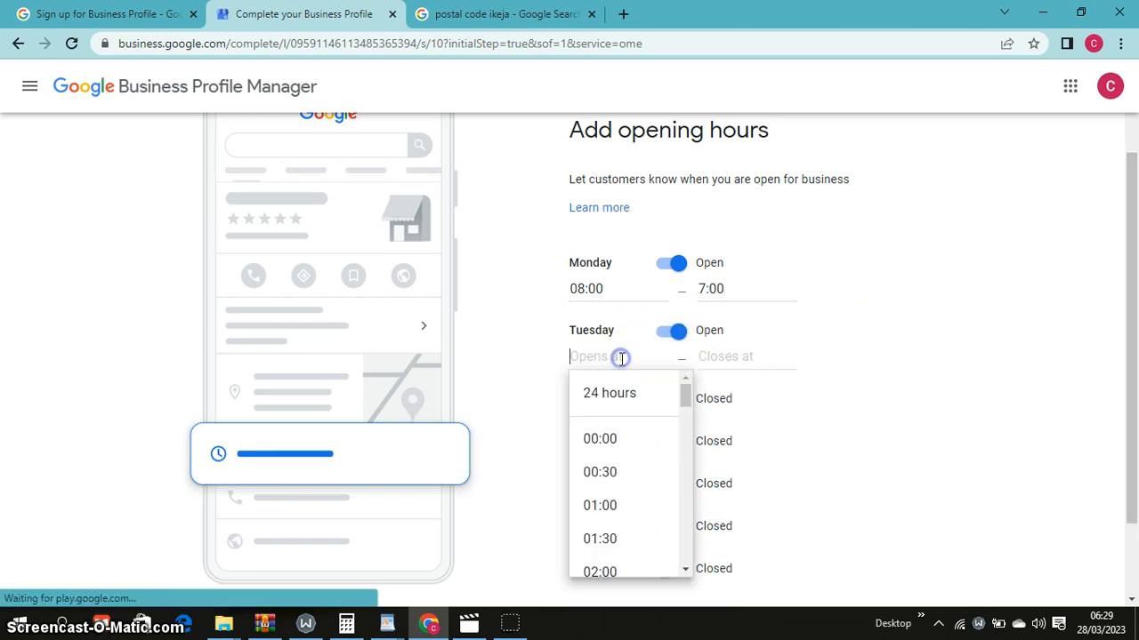
{"action": "left_click_drag", "start_coordinate": [679, 403], "coordinate": [650, 447]}
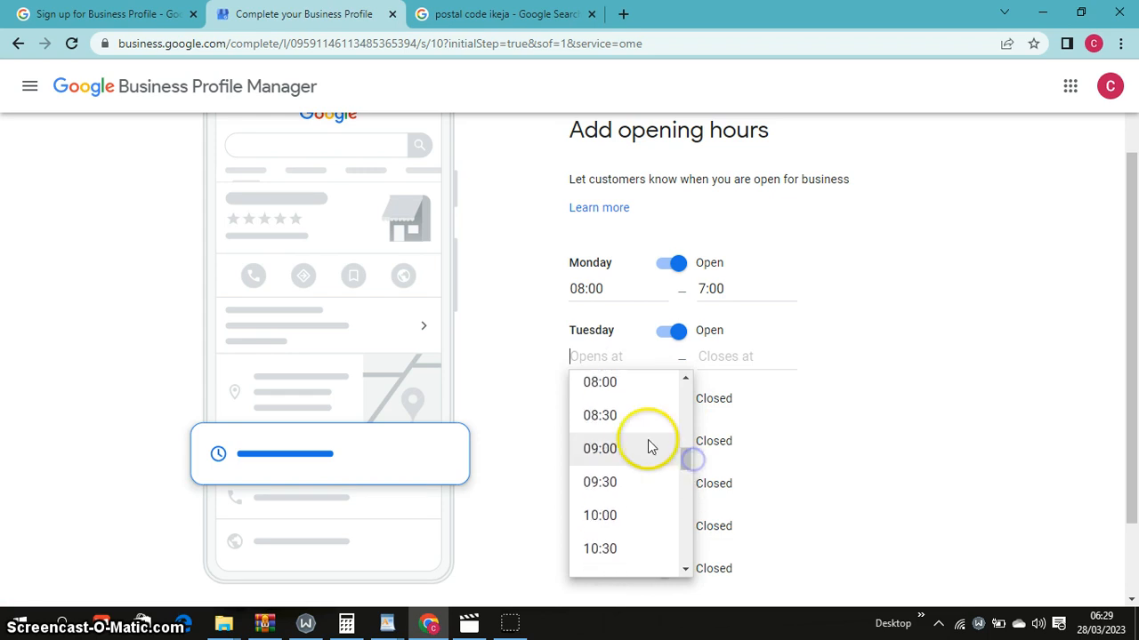
{"action": "left_click", "coordinate": [635, 385]}
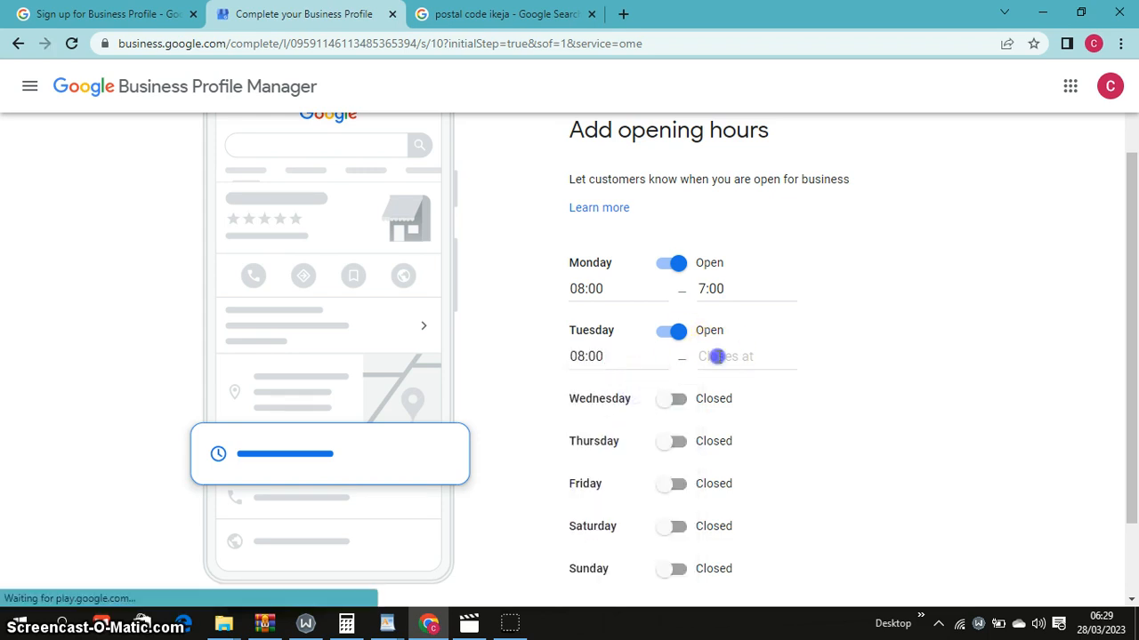
{"action": "left_click", "coordinate": [719, 357]}
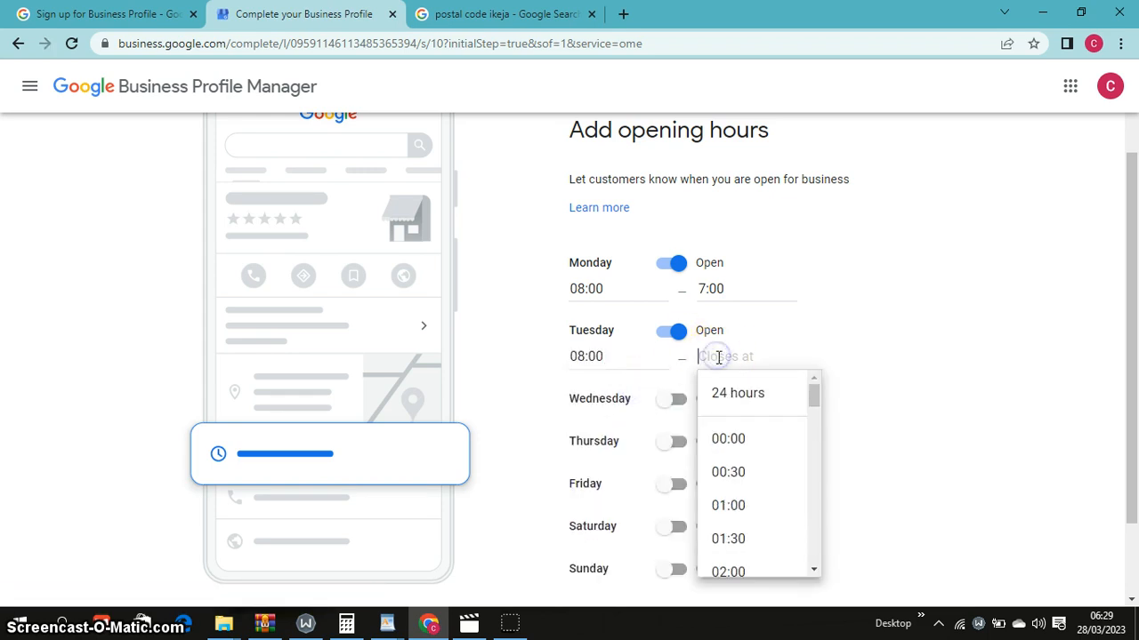
Copy Monday's 7:00 closing time and paste it as Tuesday's closing time
{"action": "triple_click", "coordinate": [714, 286]}
{"action": "right_click", "coordinate": [717, 285]}
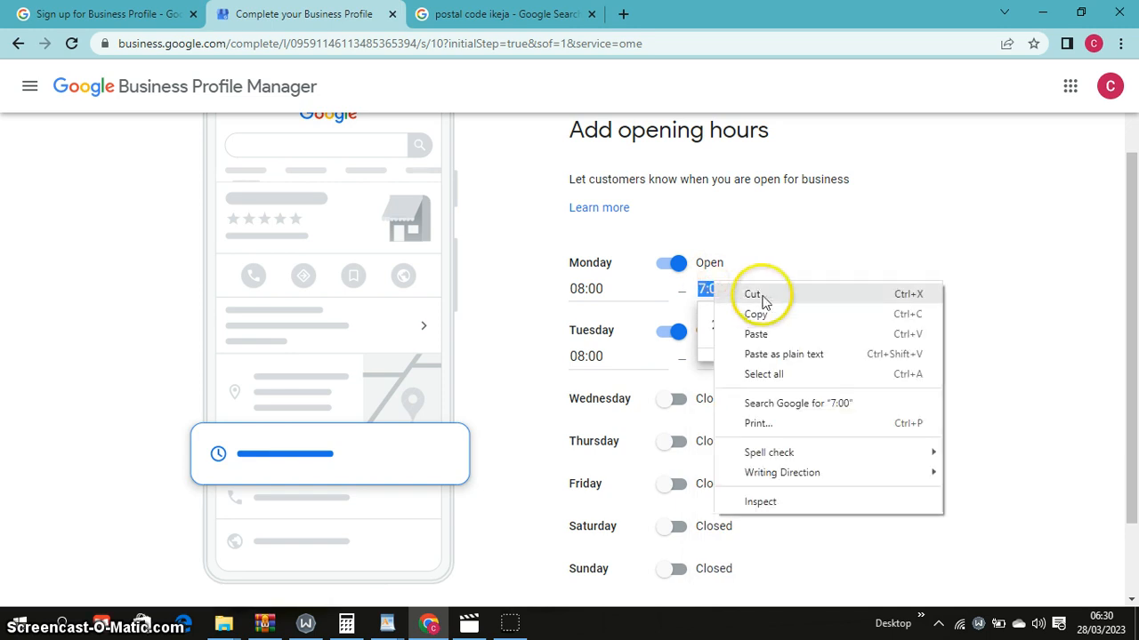
{"action": "left_click", "coordinate": [735, 315]}
{"action": "left_click", "coordinate": [725, 377]}
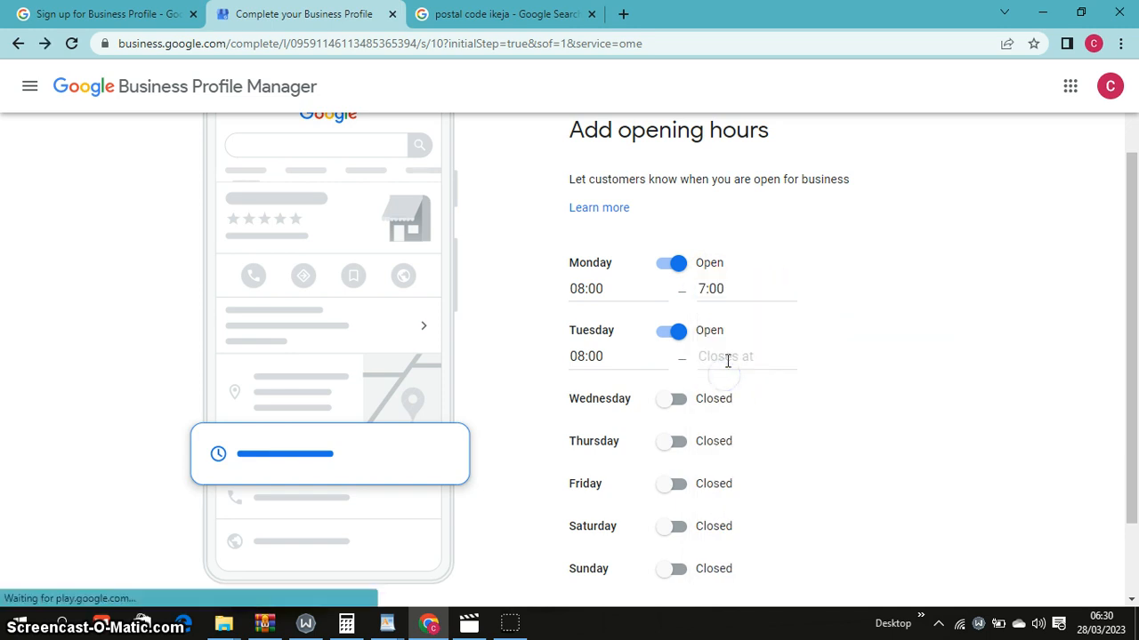
{"action": "left_click", "coordinate": [724, 360]}
{"action": "right_click", "coordinate": [724, 362]}
{"action": "left_click", "coordinate": [773, 460]}
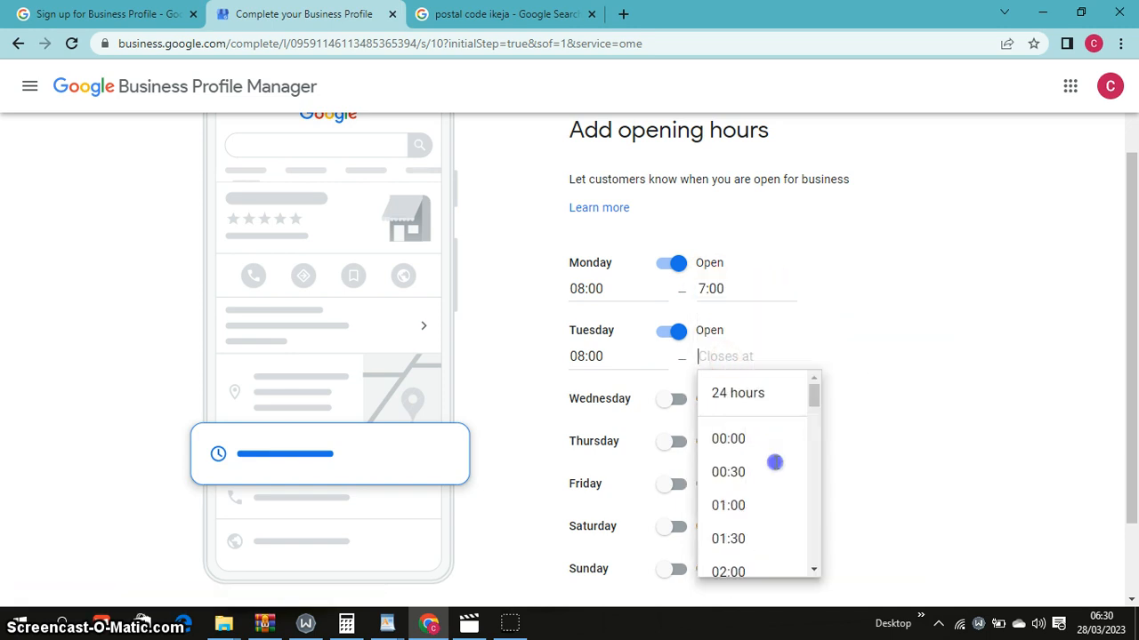
{"action": "left_click", "coordinate": [870, 384]}
Copy Tuesday's 08:00 opening time for reuse on the next day
{"action": "left_click", "coordinate": [586, 356]}
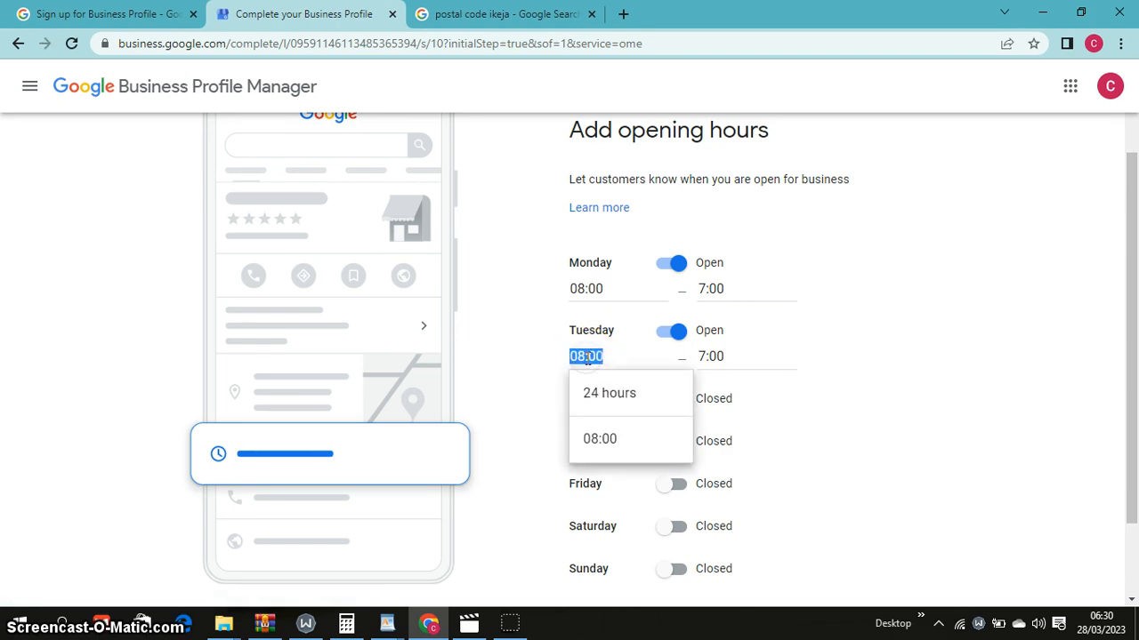
{"action": "right_click", "coordinate": [597, 360]}
{"action": "left_click", "coordinate": [649, 395]}
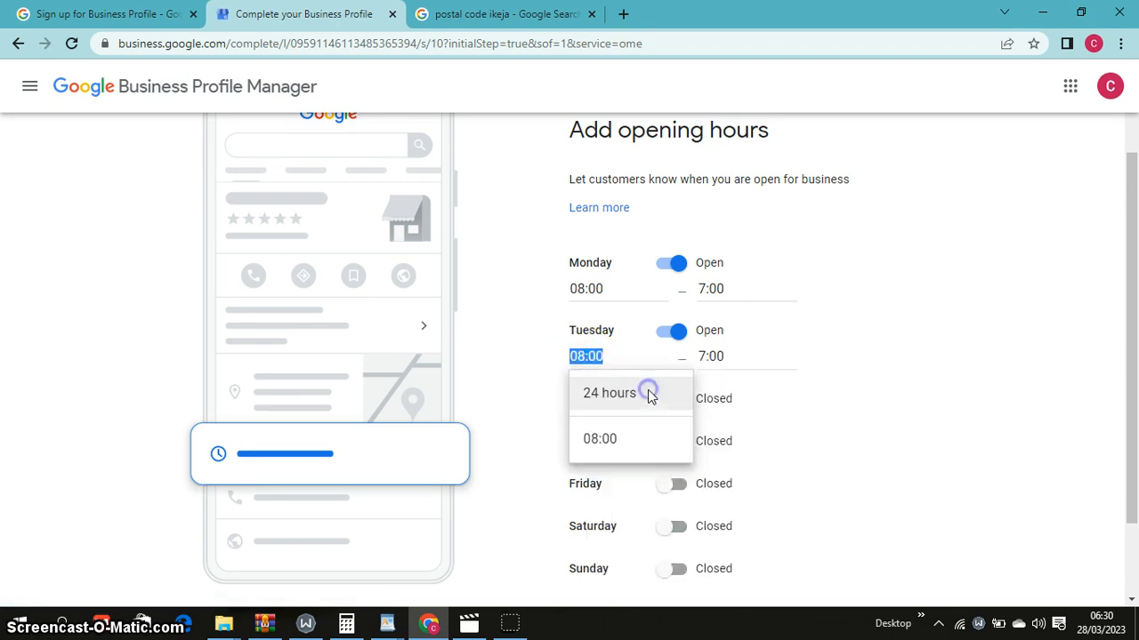
{"action": "left_click", "coordinate": [525, 411]}
{"action": "double_click", "coordinate": [605, 399]}
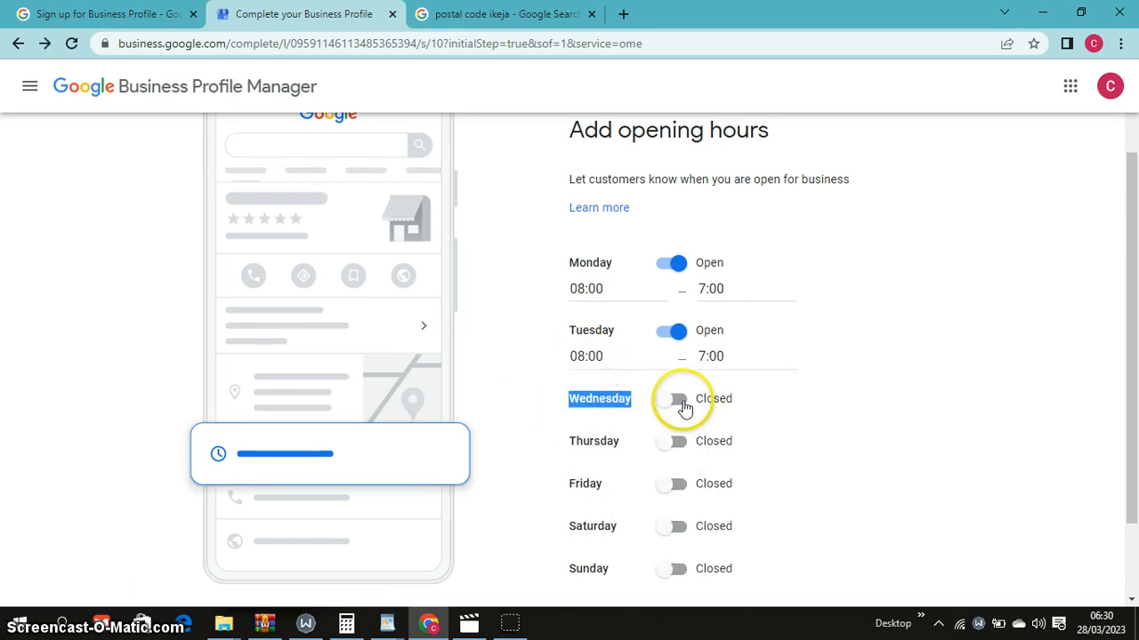
Open Wednesday and paste in 08:00 as its opening and 7:00 as its closing time
{"action": "left_click", "coordinate": [680, 402]}
{"action": "left_click", "coordinate": [609, 423]}
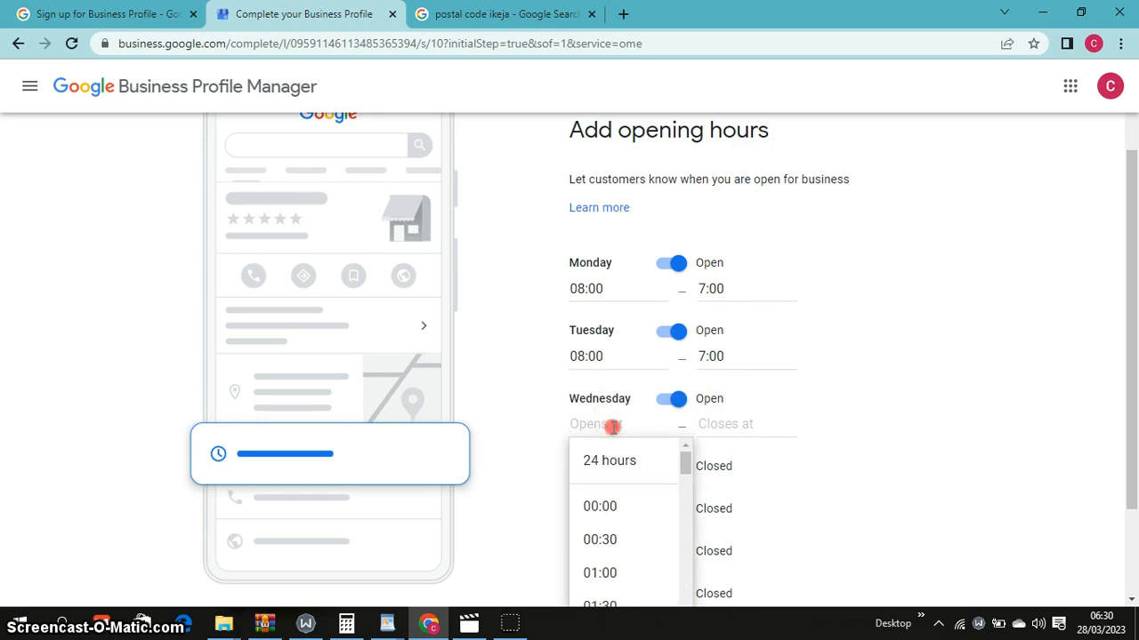
{"action": "right_click", "coordinate": [642, 422]}
{"action": "left_click", "coordinate": [666, 294]}
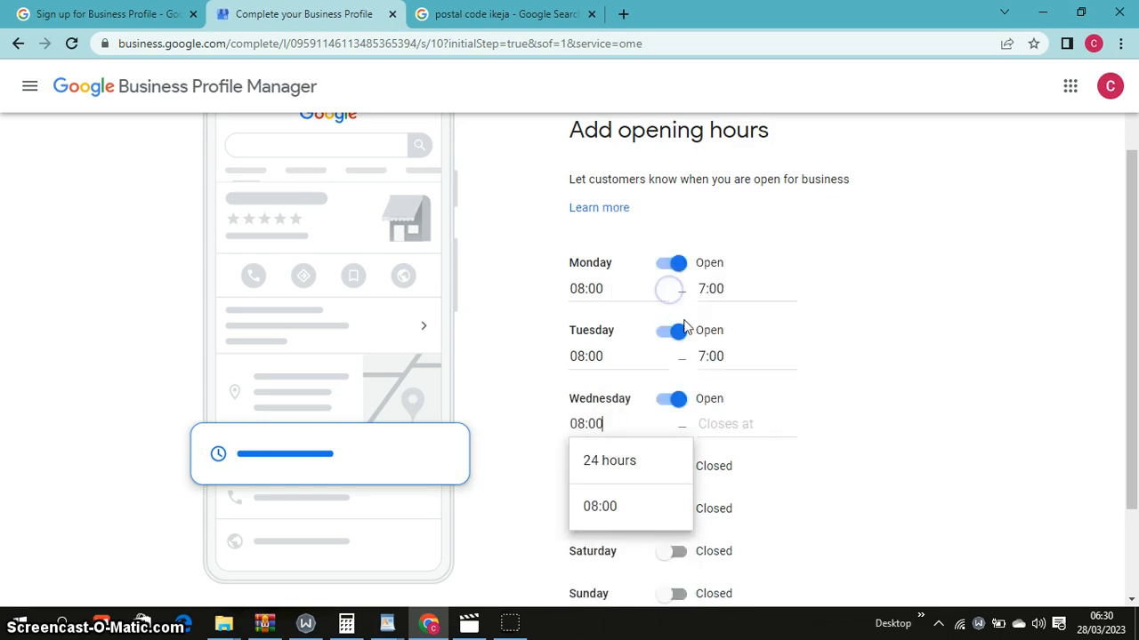
{"action": "left_click", "coordinate": [840, 400]}
{"action": "left_click", "coordinate": [707, 357]}
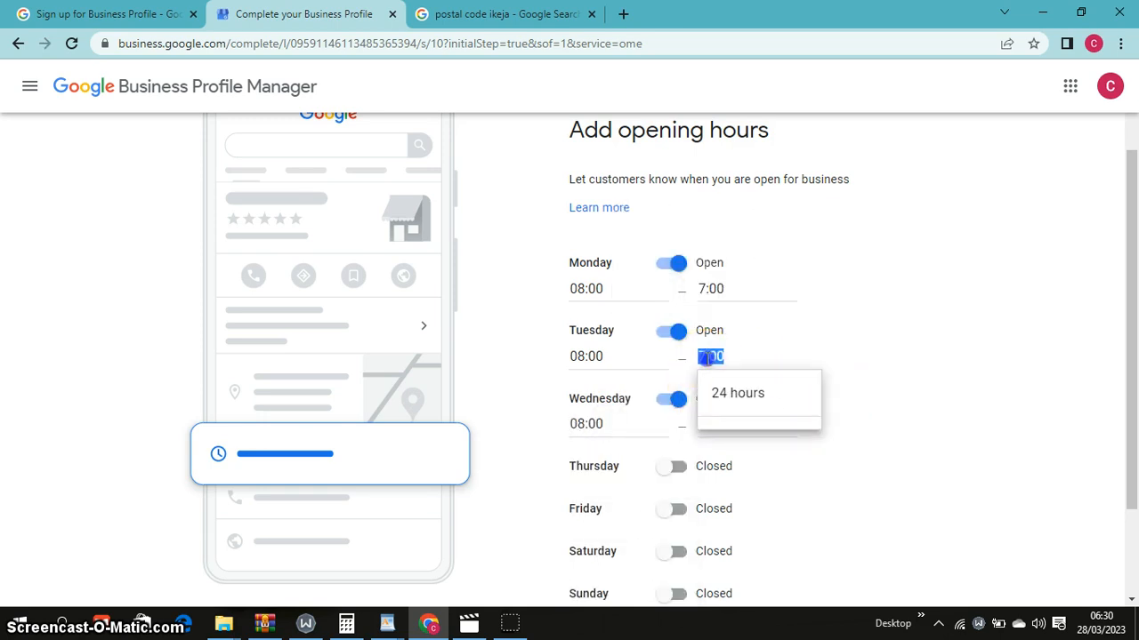
{"action": "right_click", "coordinate": [709, 357]}
{"action": "left_click", "coordinate": [745, 387]}
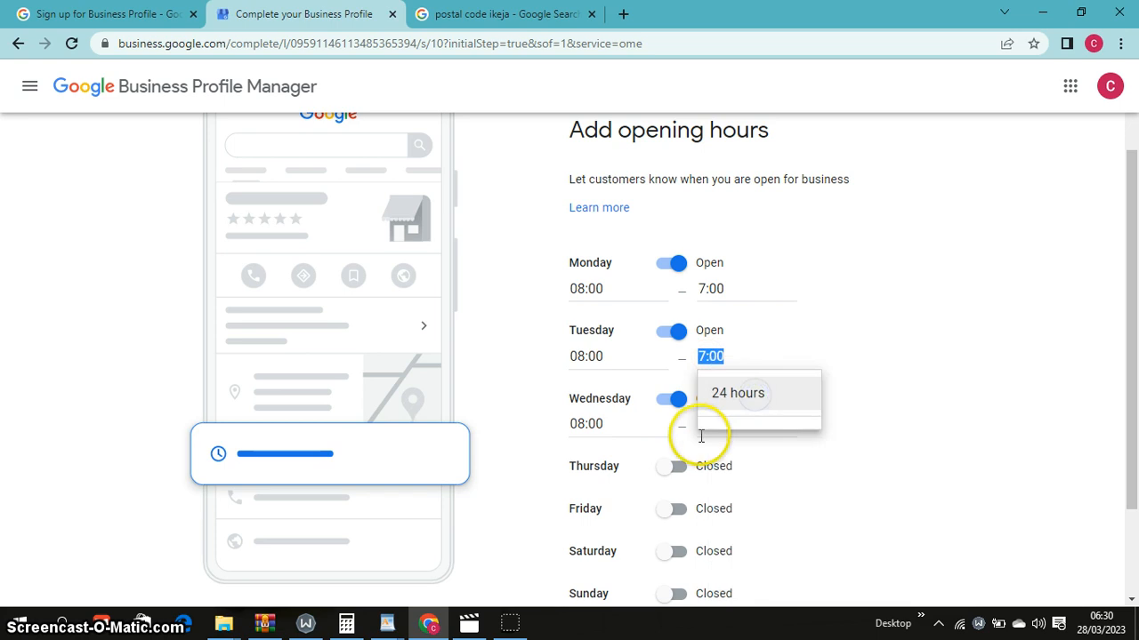
{"action": "left_click", "coordinate": [771, 427]}
{"action": "left_click", "coordinate": [722, 424]}
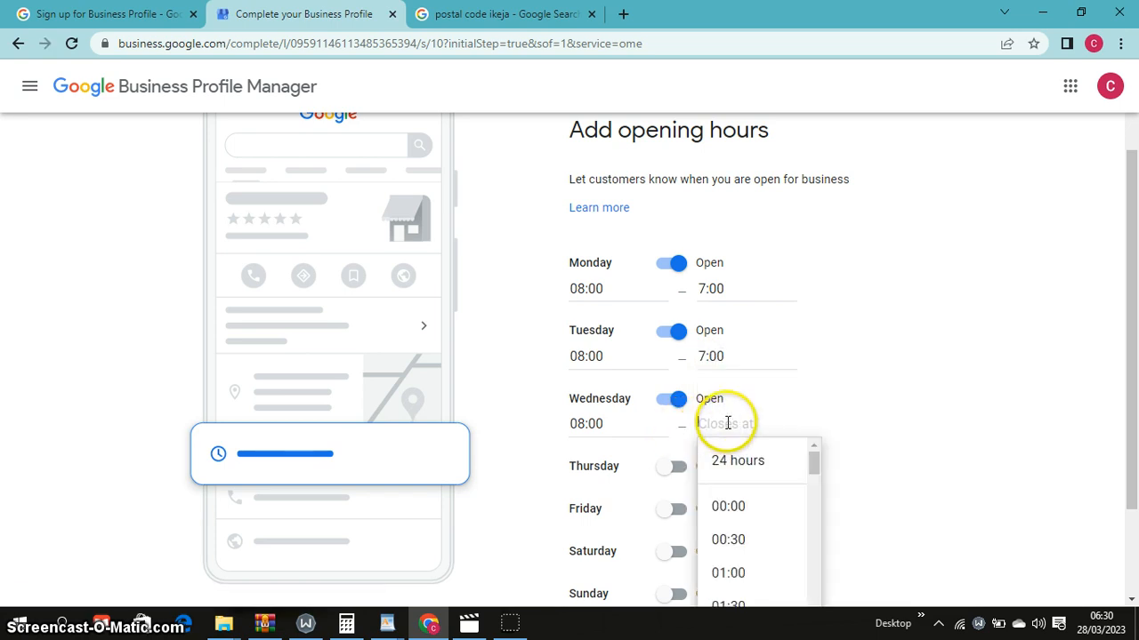
{"action": "key", "text": "ctrl+v"}
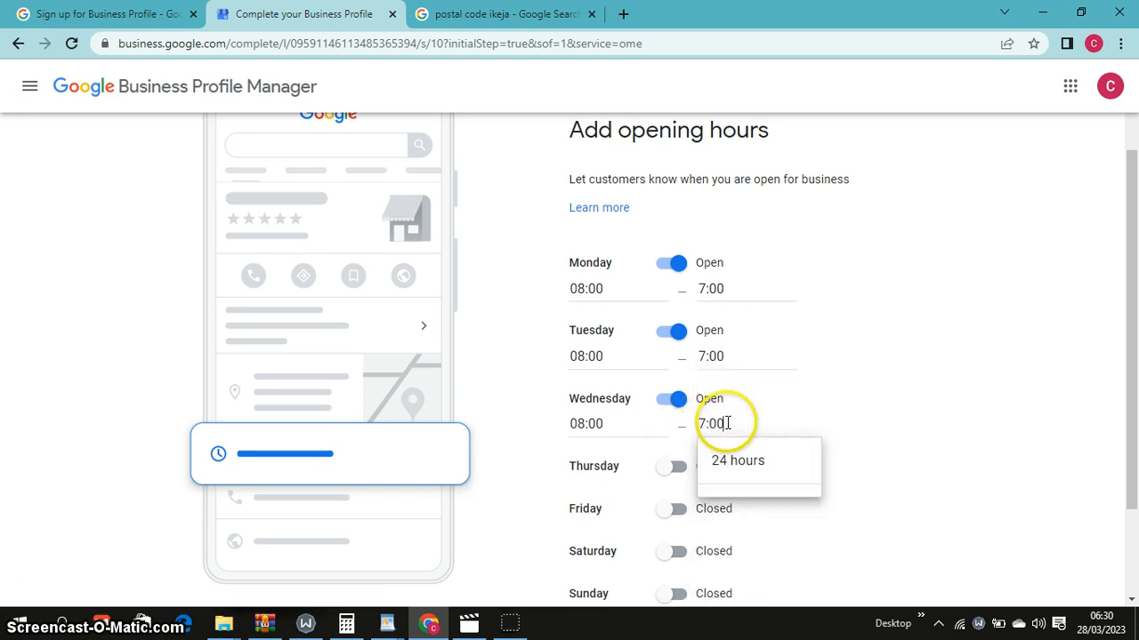
{"action": "left_click", "coordinate": [877, 410]}
Mark Thursday as open and paste Wednesday's 08:00 as its opening time
{"action": "left_click", "coordinate": [699, 476]}
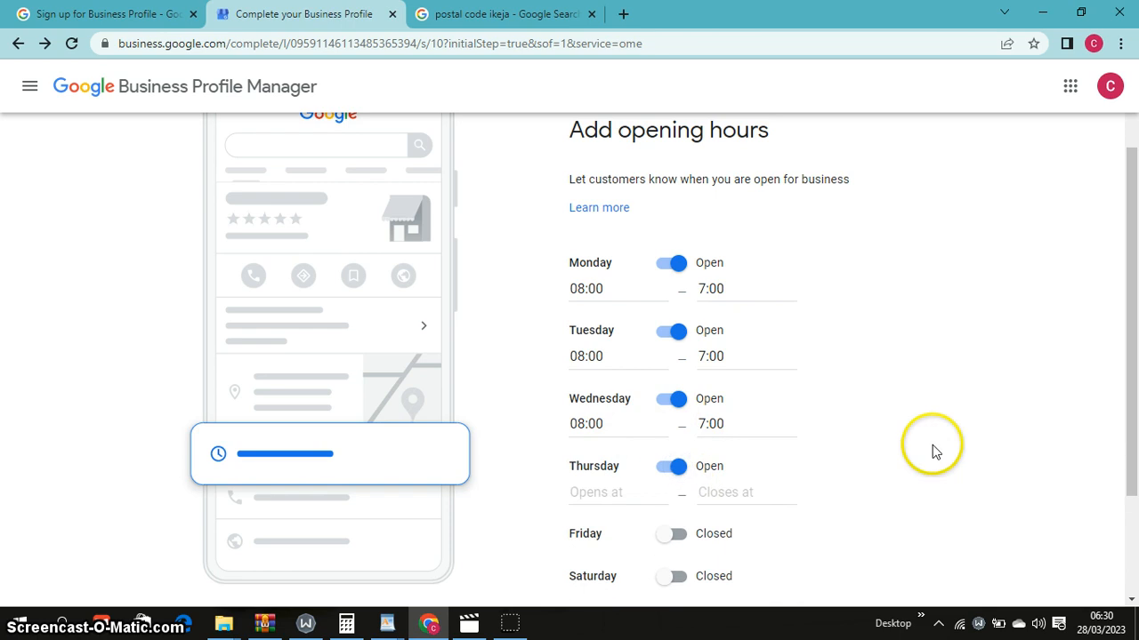
{"action": "left_click_drag", "start_coordinate": [1135, 437], "coordinate": [1135, 556]}
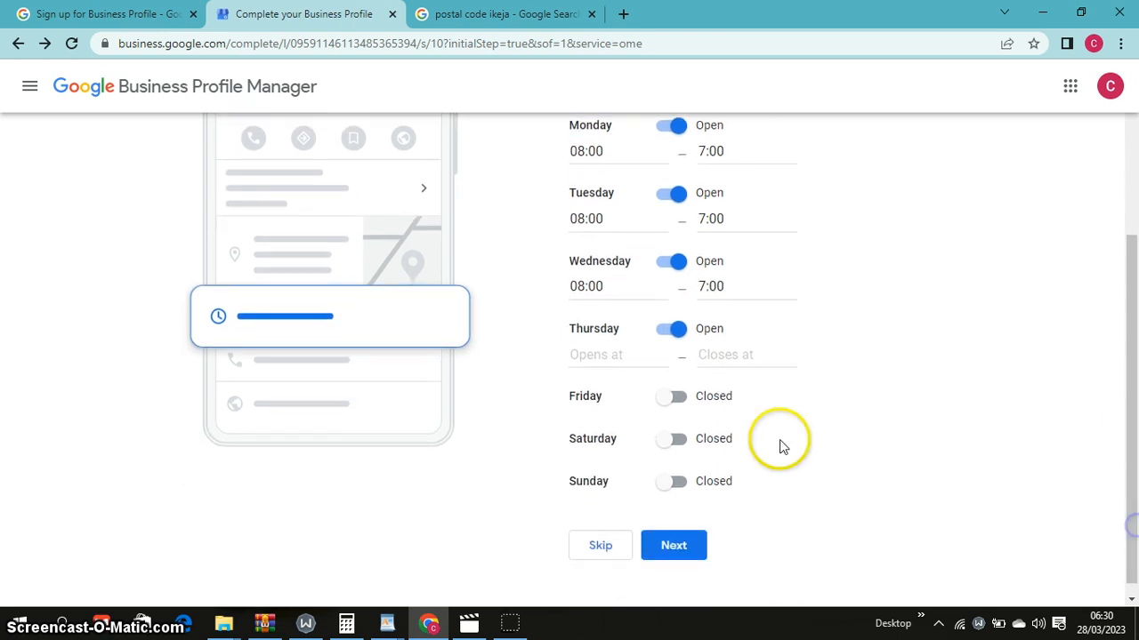
{"action": "left_click", "coordinate": [618, 354]}
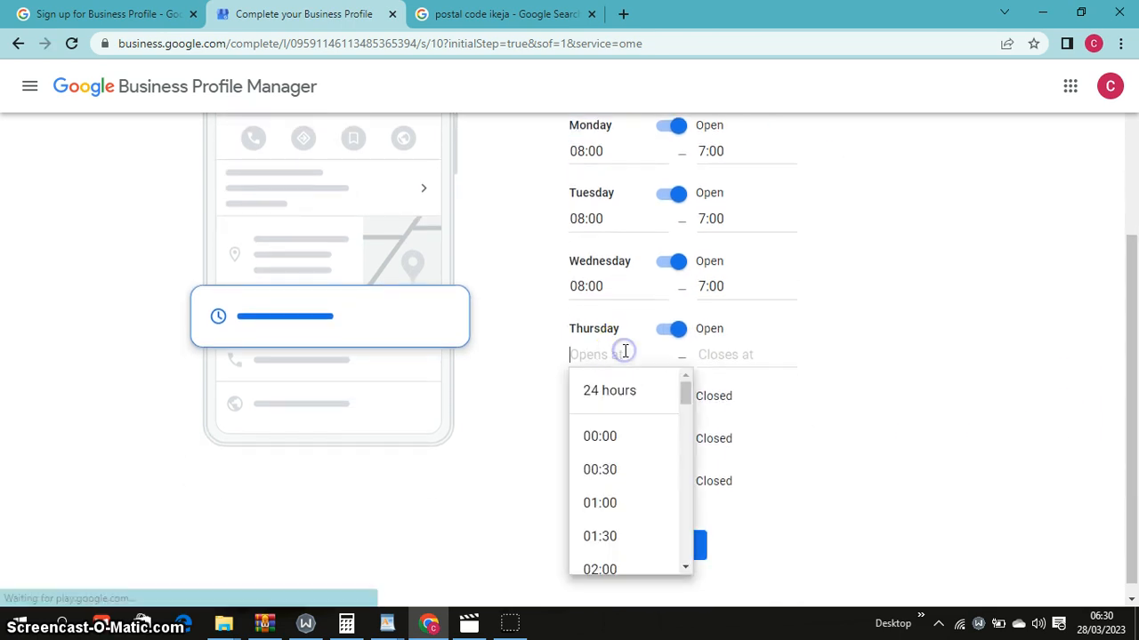
{"action": "left_click", "coordinate": [591, 286]}
{"action": "double_click", "coordinate": [595, 286]}
{"action": "right_click", "coordinate": [598, 286]}
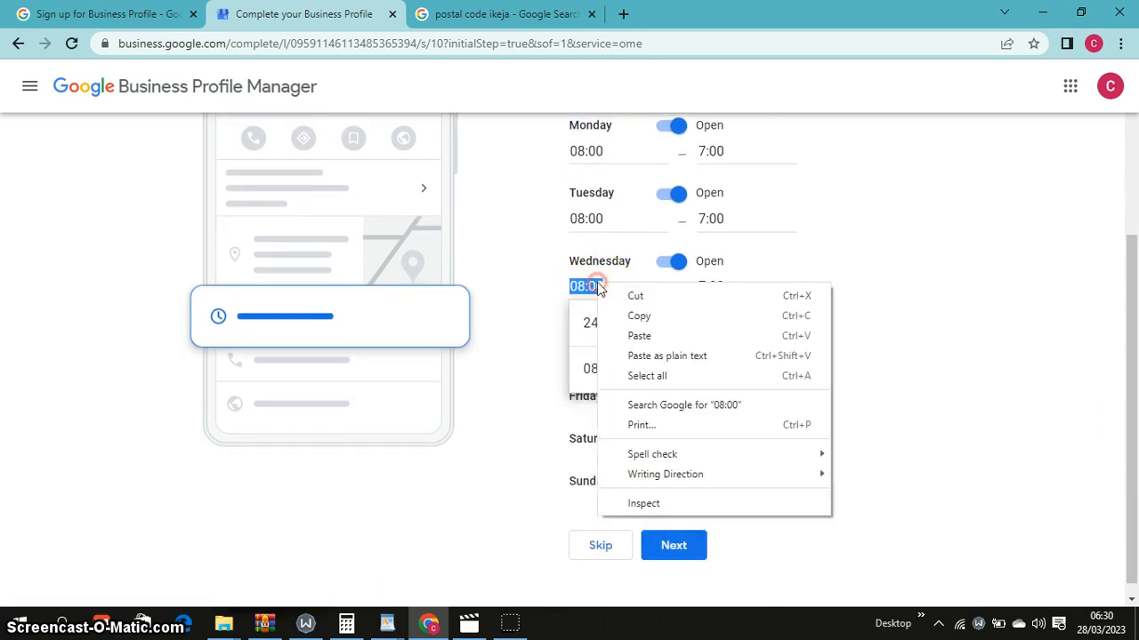
{"action": "left_click", "coordinate": [639, 316]}
{"action": "left_click", "coordinate": [526, 374]}
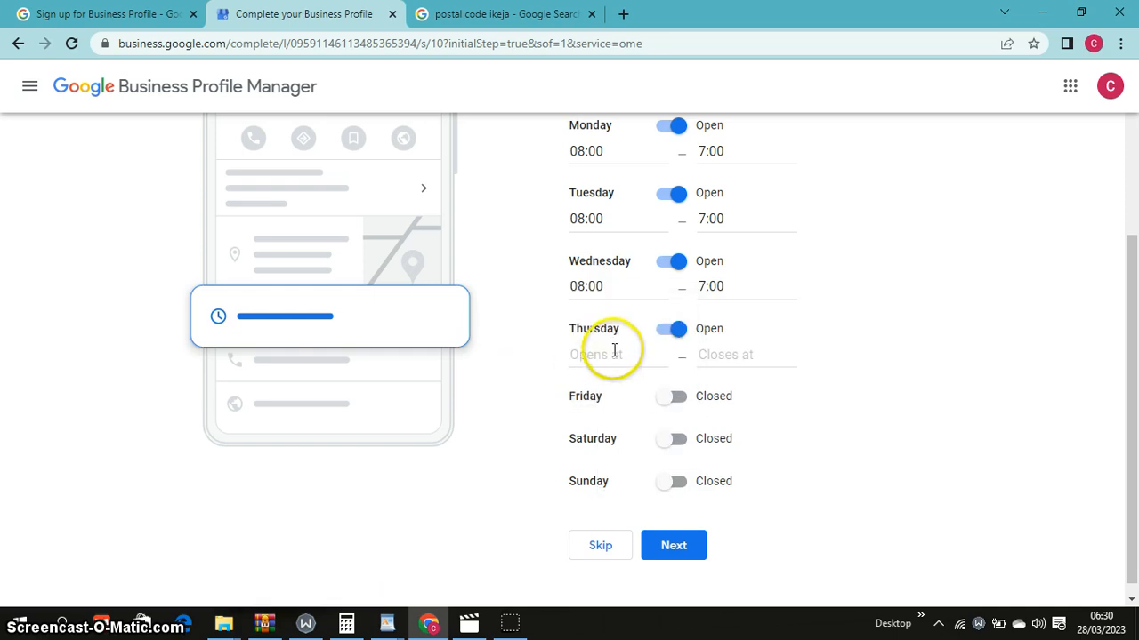
{"action": "left_click", "coordinate": [610, 354]}
{"action": "right_click", "coordinate": [617, 357]}
{"action": "left_click", "coordinate": [657, 457]}
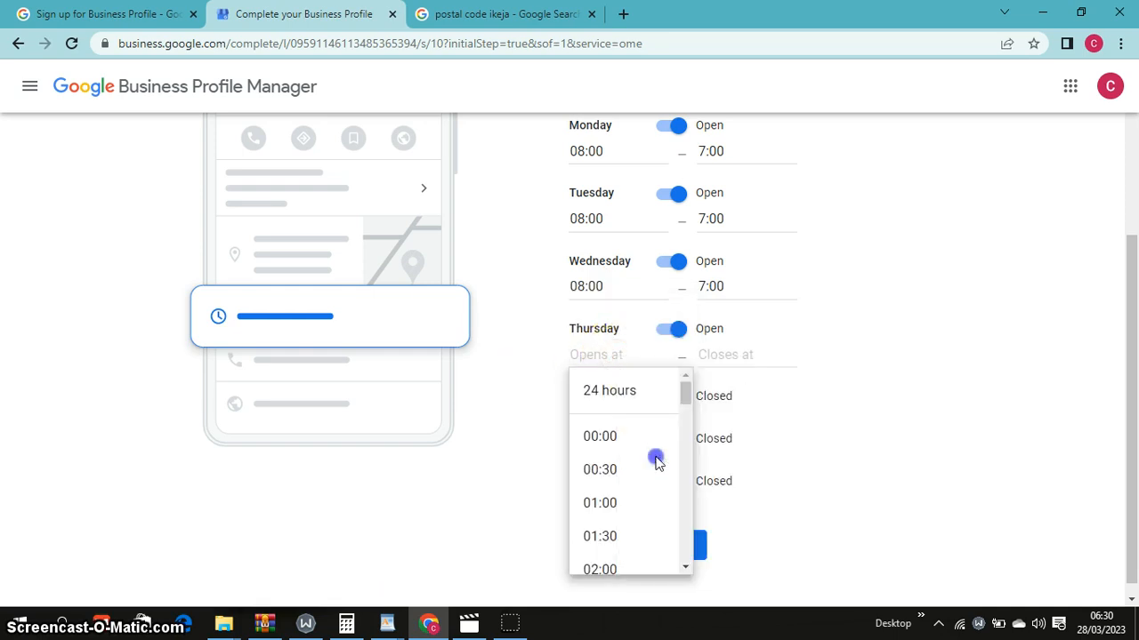
Copy Wednesday's 7:00 closing time into Thursday's closing time
{"action": "left_click", "coordinate": [728, 353]}
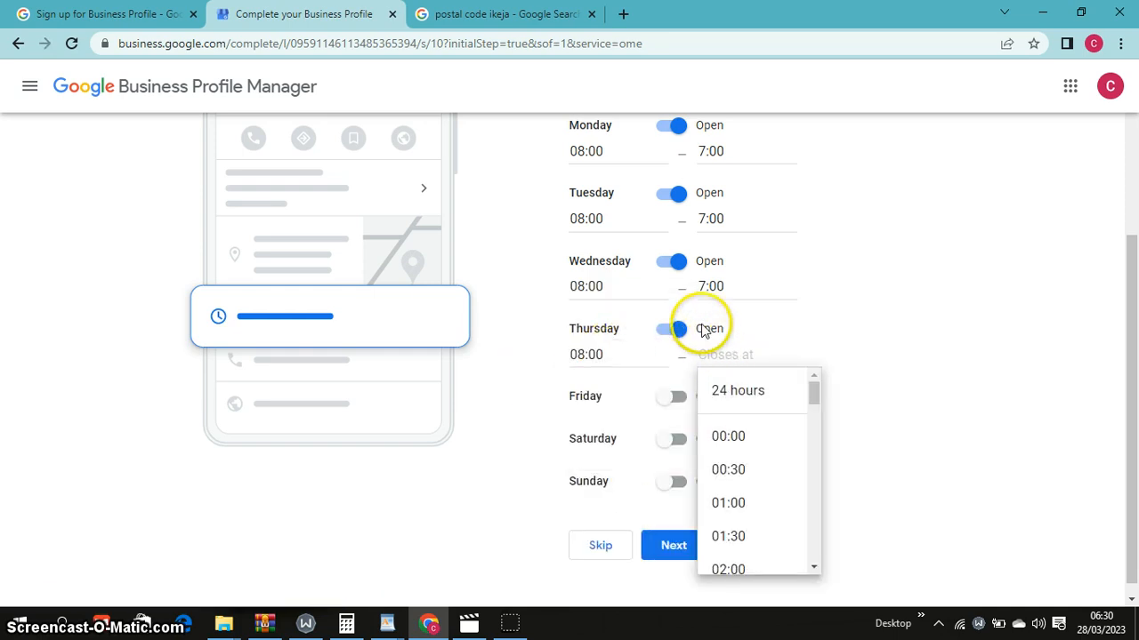
{"action": "left_click", "coordinate": [705, 287]}
{"action": "triple_click", "coordinate": [704, 287]}
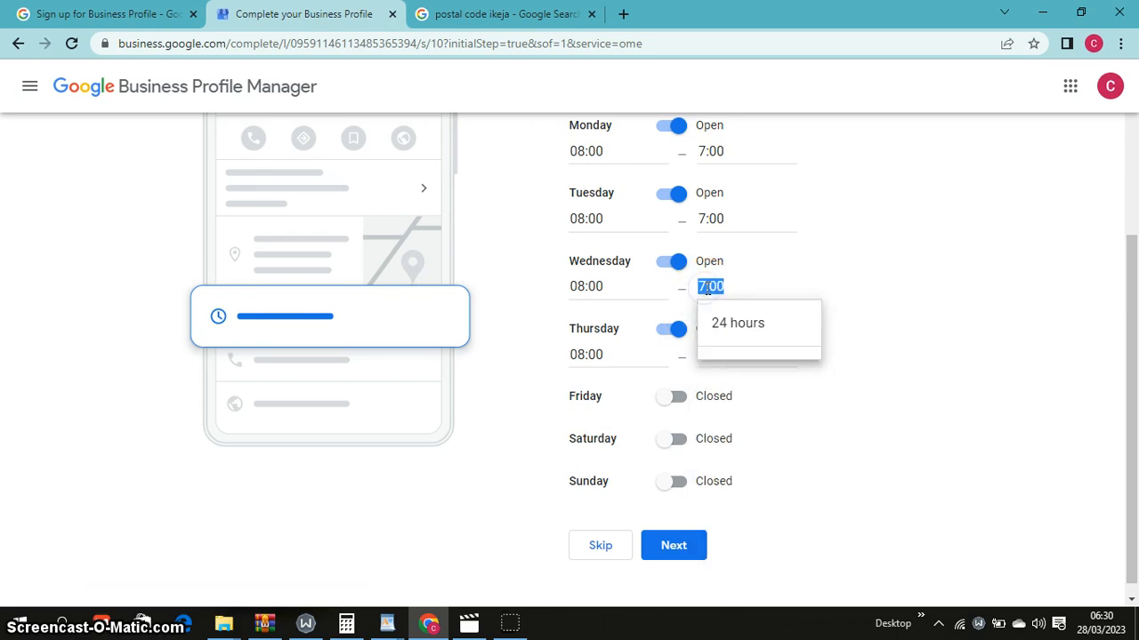
{"action": "right_click", "coordinate": [720, 294]}
{"action": "left_click", "coordinate": [754, 318]}
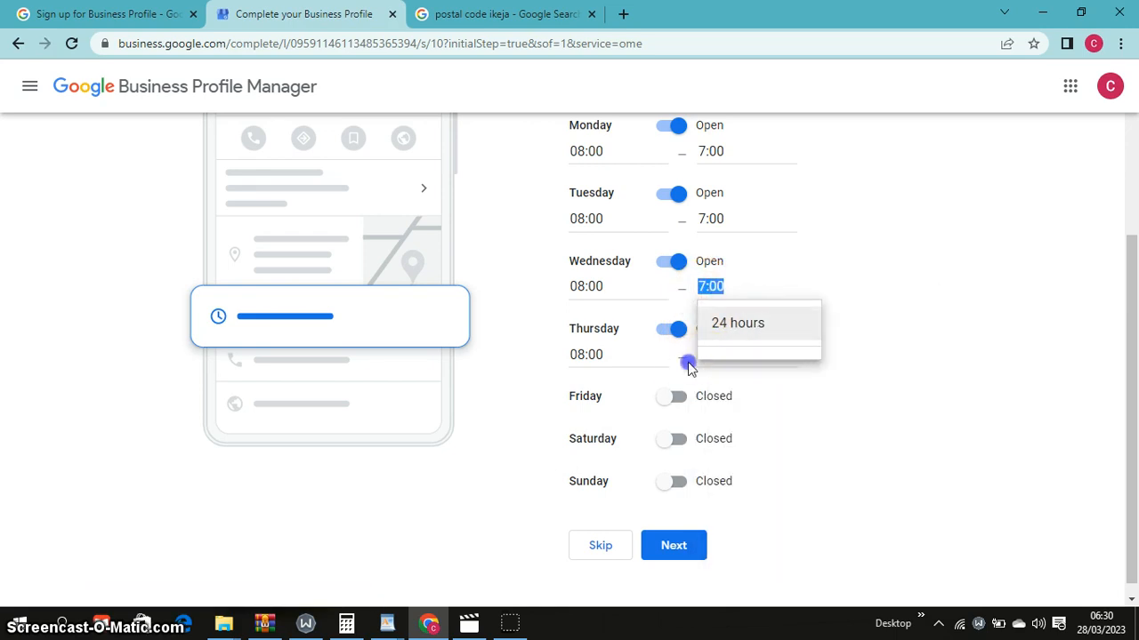
{"action": "left_click", "coordinate": [707, 356]}
{"action": "right_click", "coordinate": [727, 362]}
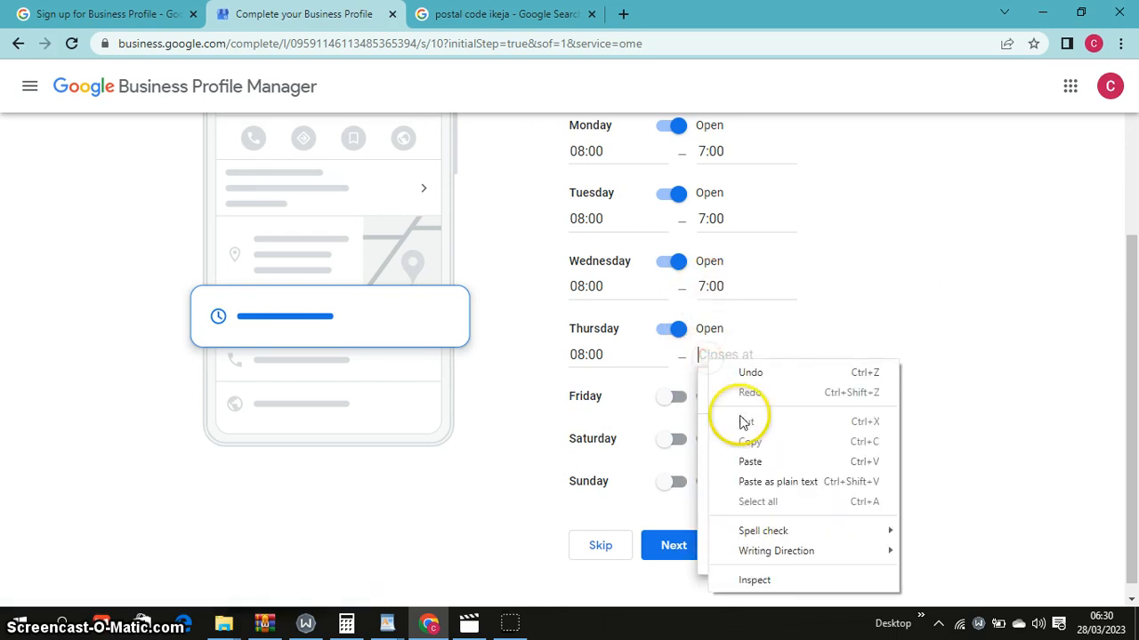
{"action": "left_click", "coordinate": [745, 457]}
{"action": "left_click", "coordinate": [807, 344]}
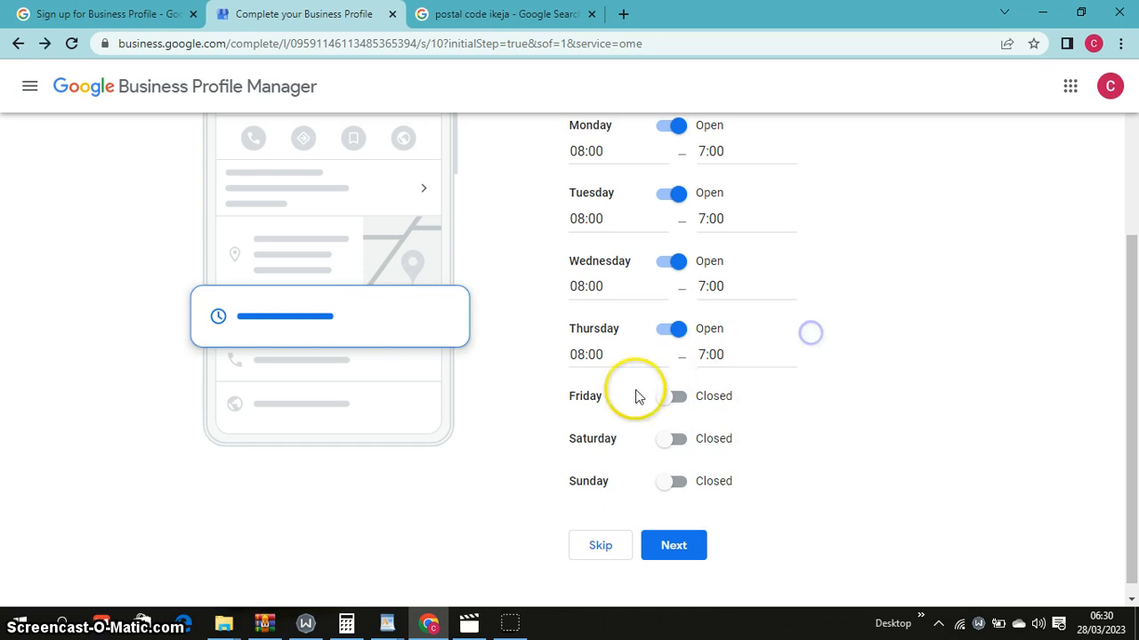
Mark Friday as open and paste Thursday's 08:00 as its opening time
{"action": "left_click", "coordinate": [678, 398]}
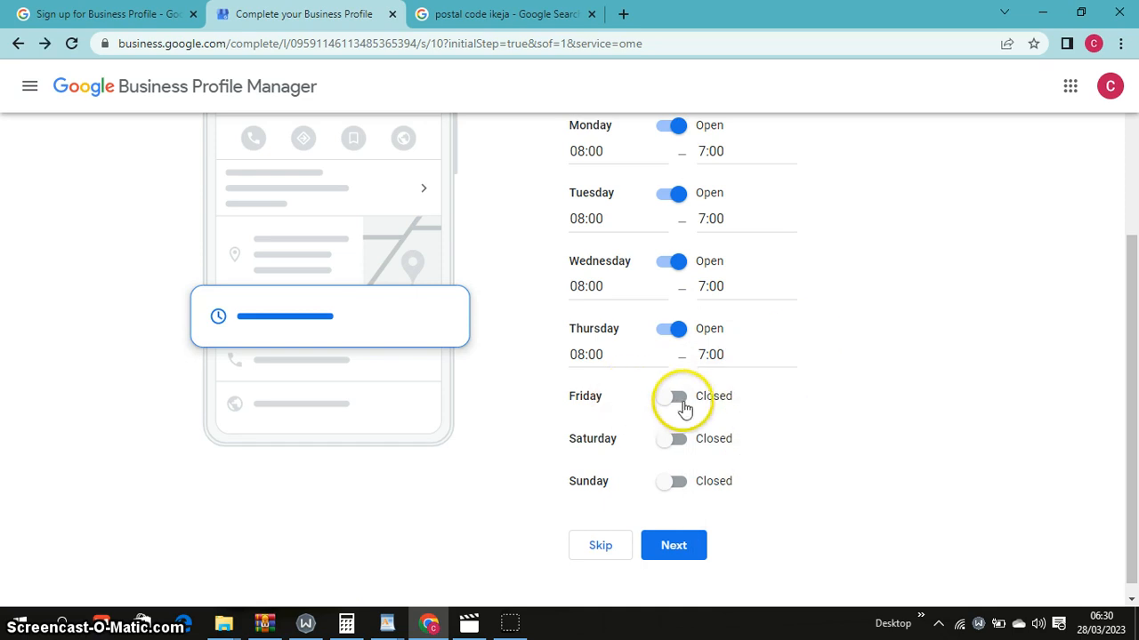
{"action": "left_click", "coordinate": [590, 355]}
{"action": "right_click", "coordinate": [596, 358]}
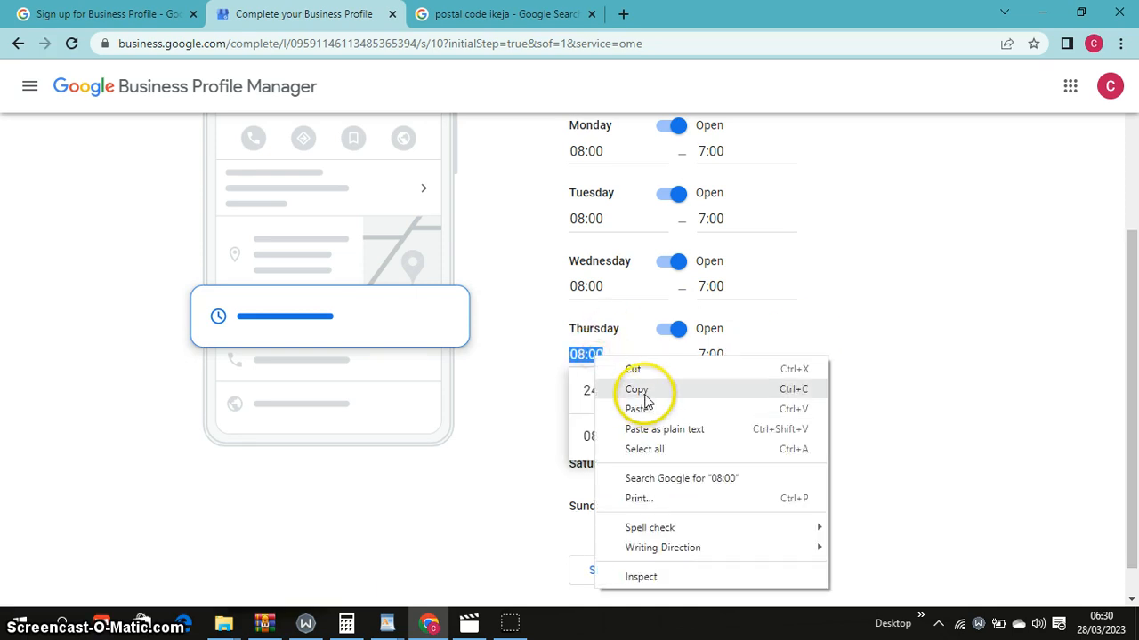
{"action": "left_click", "coordinate": [637, 389]}
{"action": "left_click", "coordinate": [743, 389]}
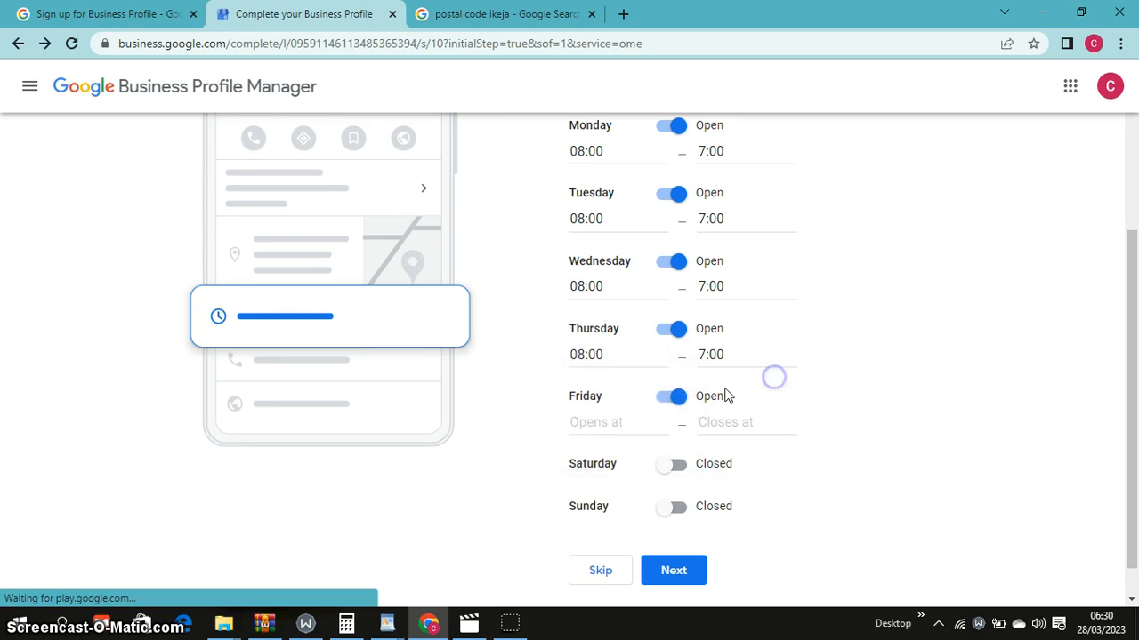
{"action": "left_click", "coordinate": [615, 424]}
{"action": "right_click", "coordinate": [615, 424]}
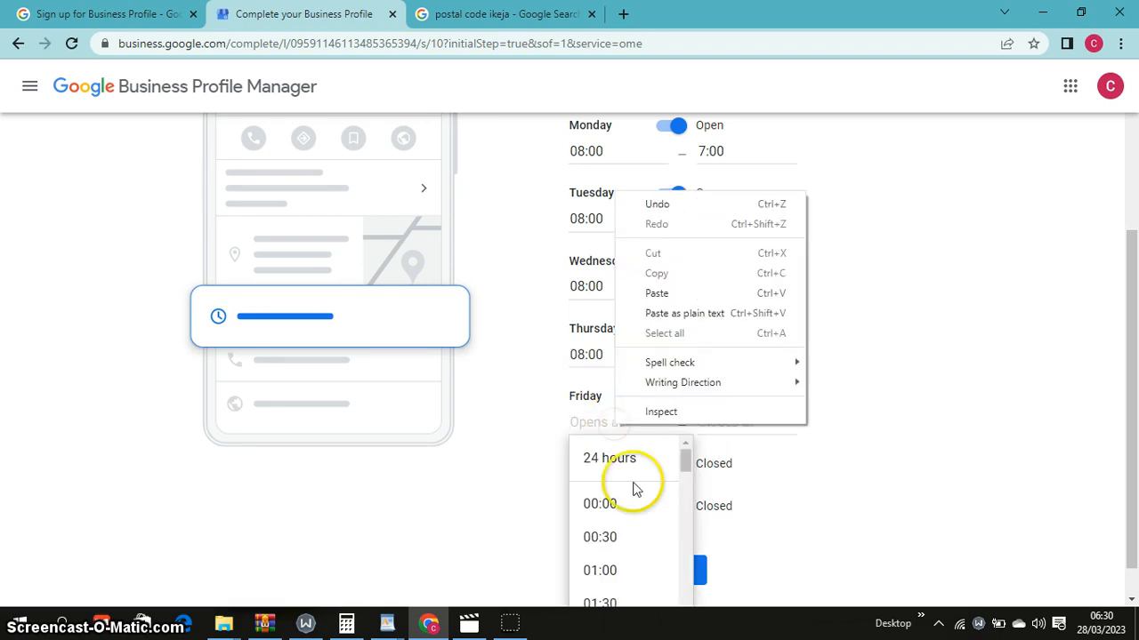
{"action": "left_click", "coordinate": [677, 297]}
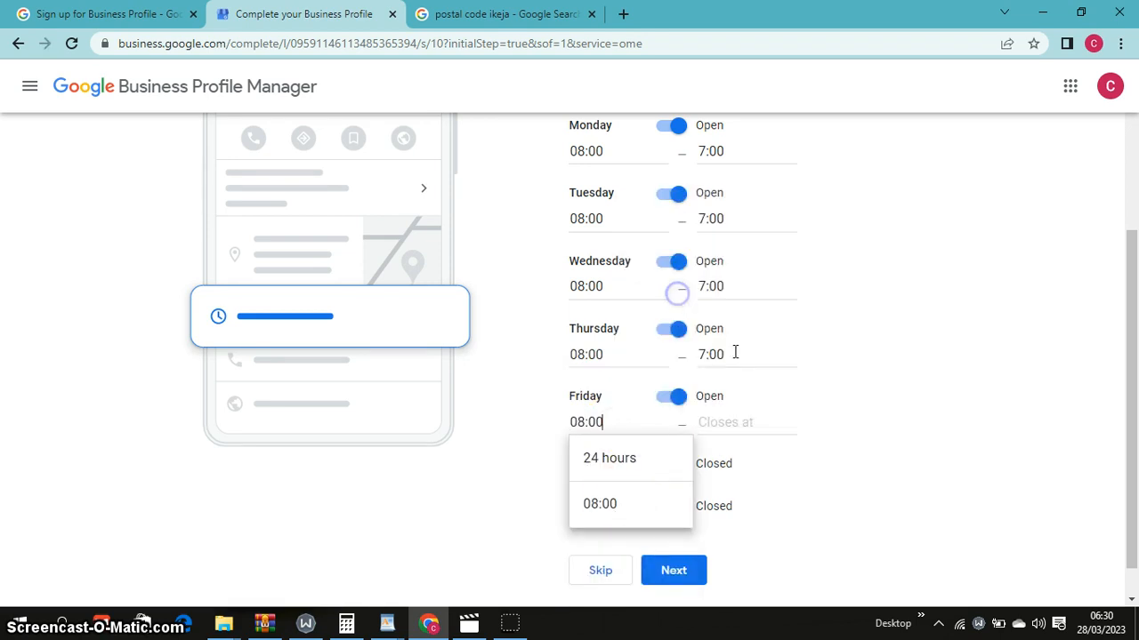
Paste Thursday's 7:00 closing time into Friday's and attempt to switch Saturday to open
{"action": "left_click", "coordinate": [712, 413]}
{"action": "left_click", "coordinate": [707, 352]}
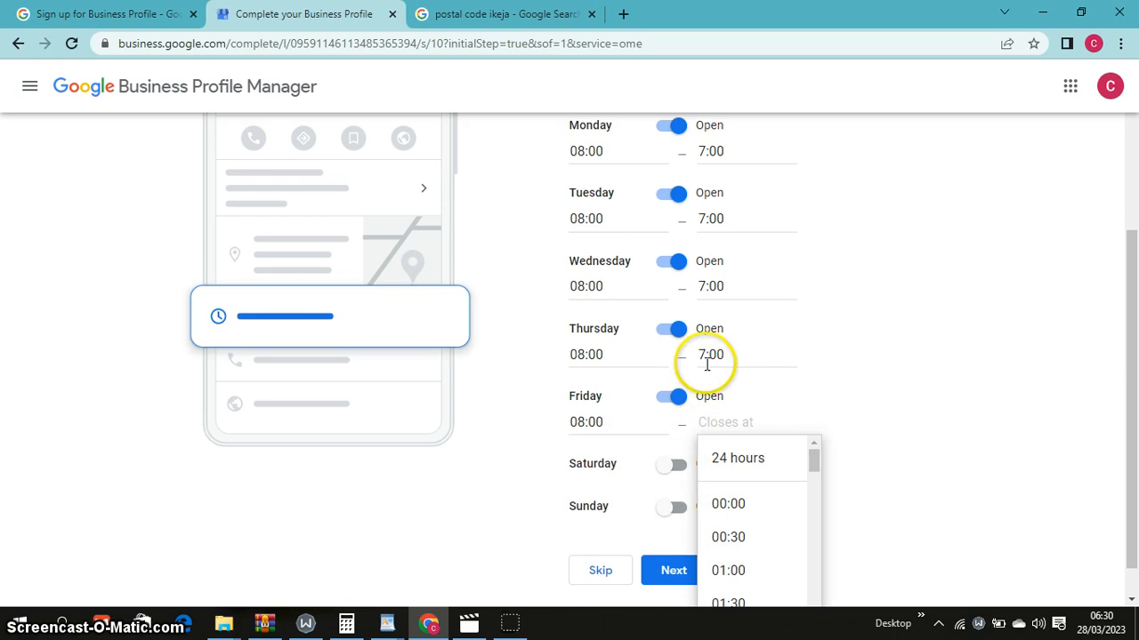
{"action": "right_click", "coordinate": [707, 352]}
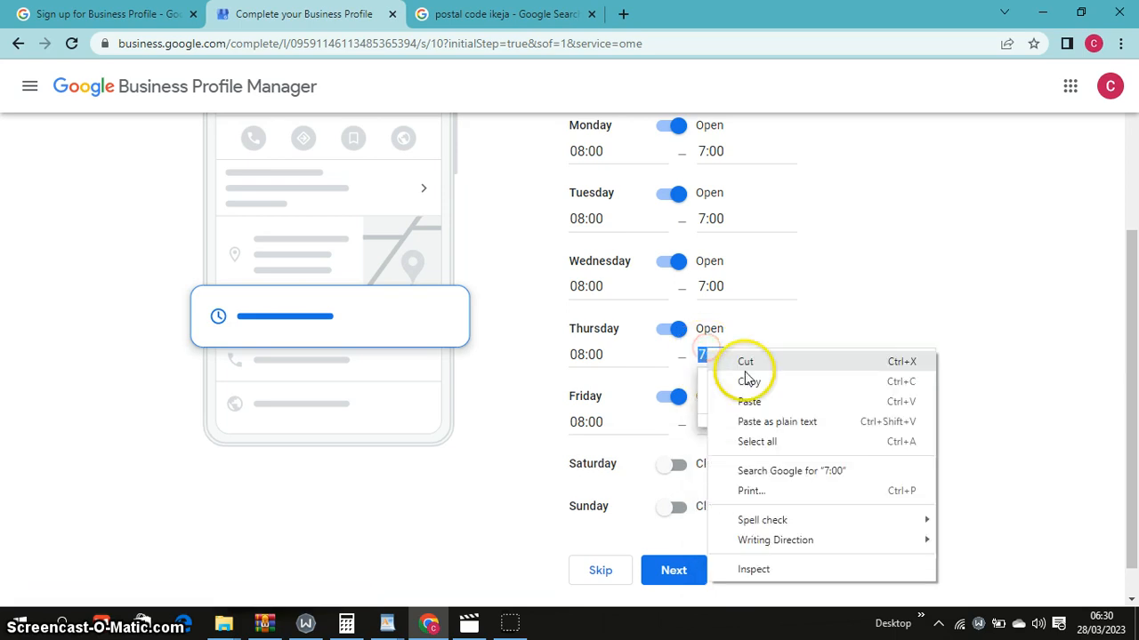
{"action": "left_click", "coordinate": [742, 381]}
{"action": "left_click", "coordinate": [701, 429]}
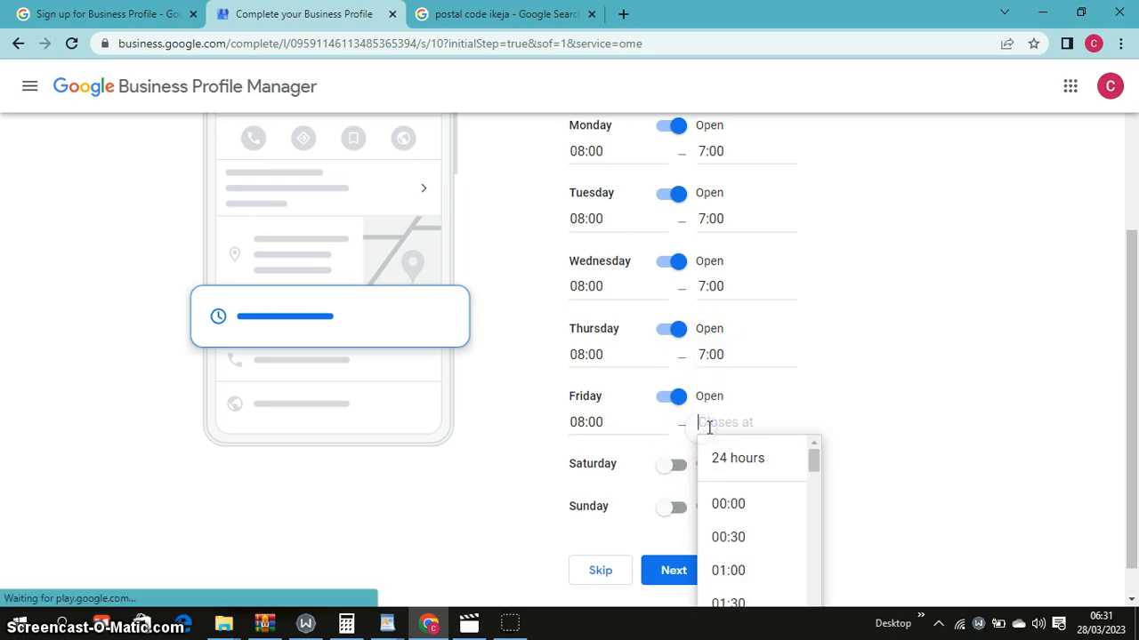
{"action": "right_click", "coordinate": [716, 427]}
{"action": "left_click", "coordinate": [751, 292]}
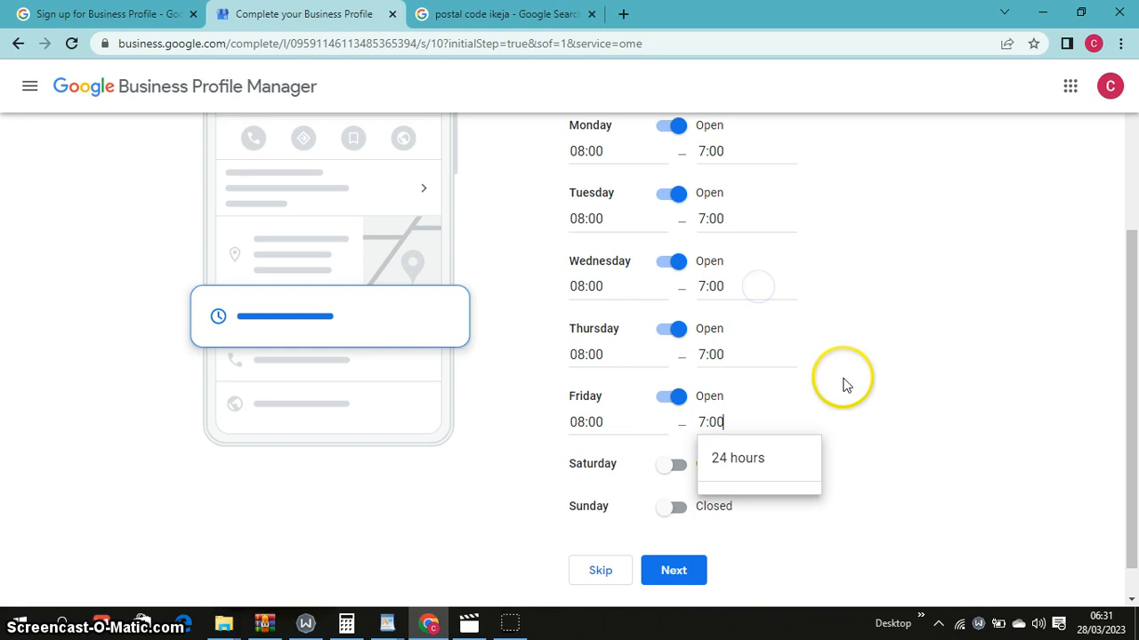
{"action": "left_click", "coordinate": [844, 382]}
{"action": "left_click", "coordinate": [676, 465]}
{"action": "mouse_move", "coordinate": [676, 465]}
{"action": "left_mouse_down"}
{"action": "mouse_move", "coordinate": [719, 467]}
{"action": "mouse_move", "coordinate": [691, 467]}
{"action": "left_mouse_up"}
Switch Saturday to Open and paste Friday's 08:00 as its opening time
{"action": "left_click", "coordinate": [690, 467]}
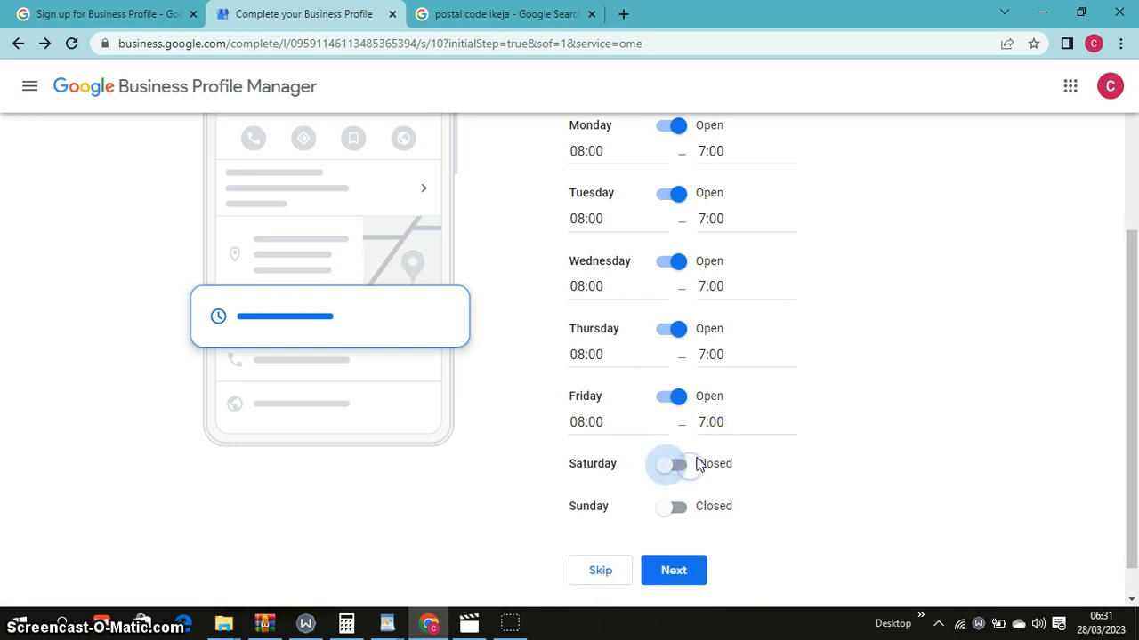
{"action": "left_click", "coordinate": [700, 470]}
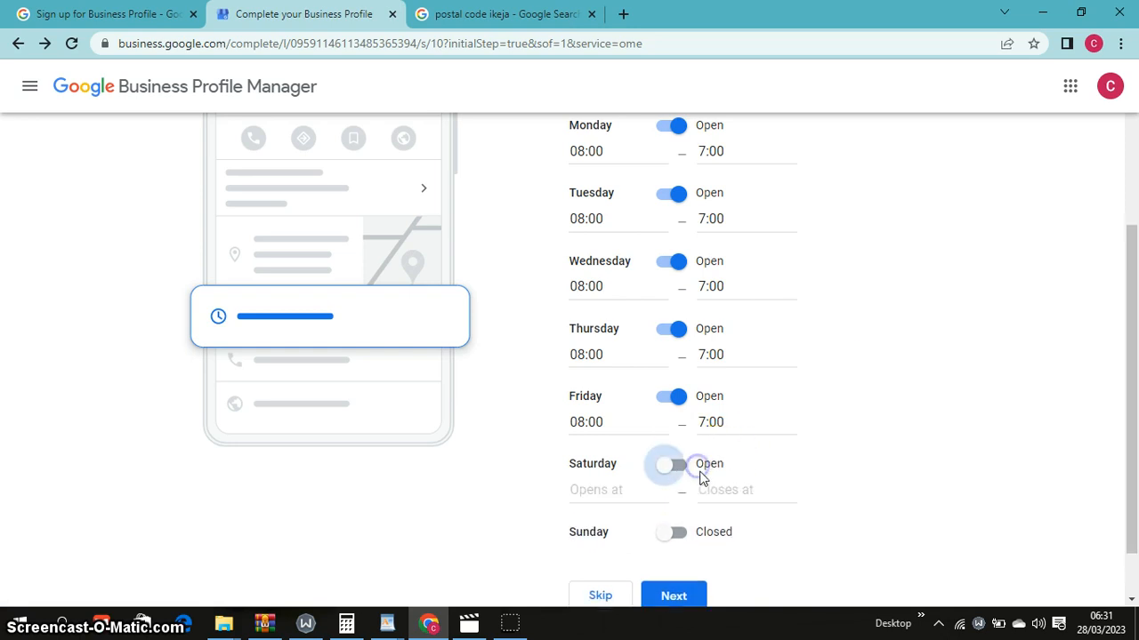
{"action": "left_click_drag", "start_coordinate": [601, 423], "coordinate": [570, 423]}
{"action": "right_click", "coordinate": [598, 427]}
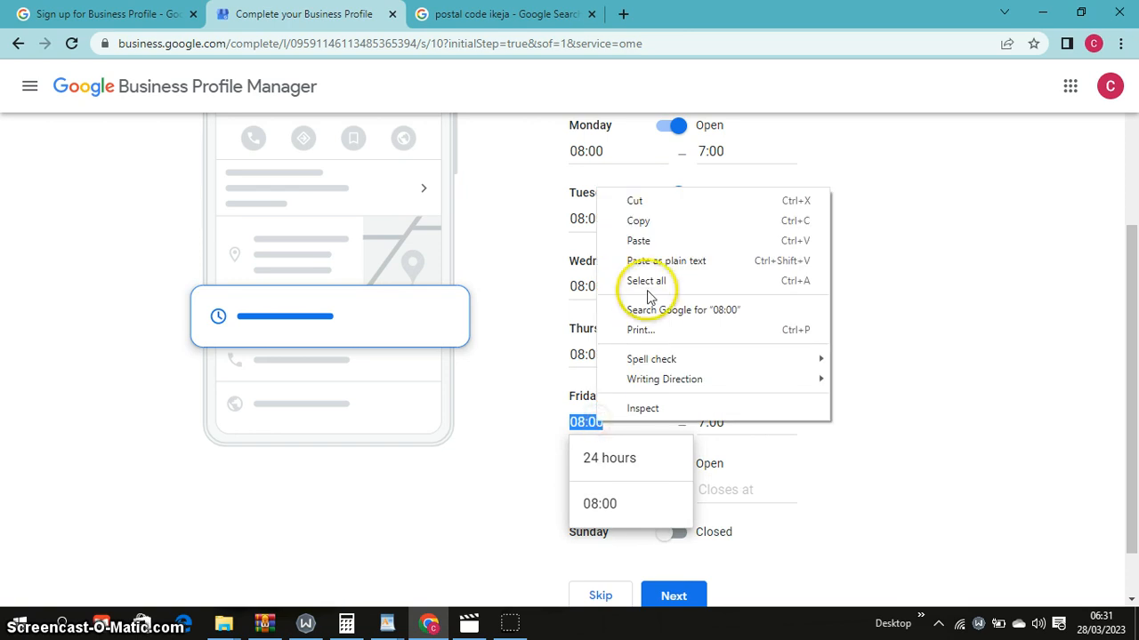
{"action": "left_click", "coordinate": [648, 221]}
{"action": "left_click", "coordinate": [786, 490]}
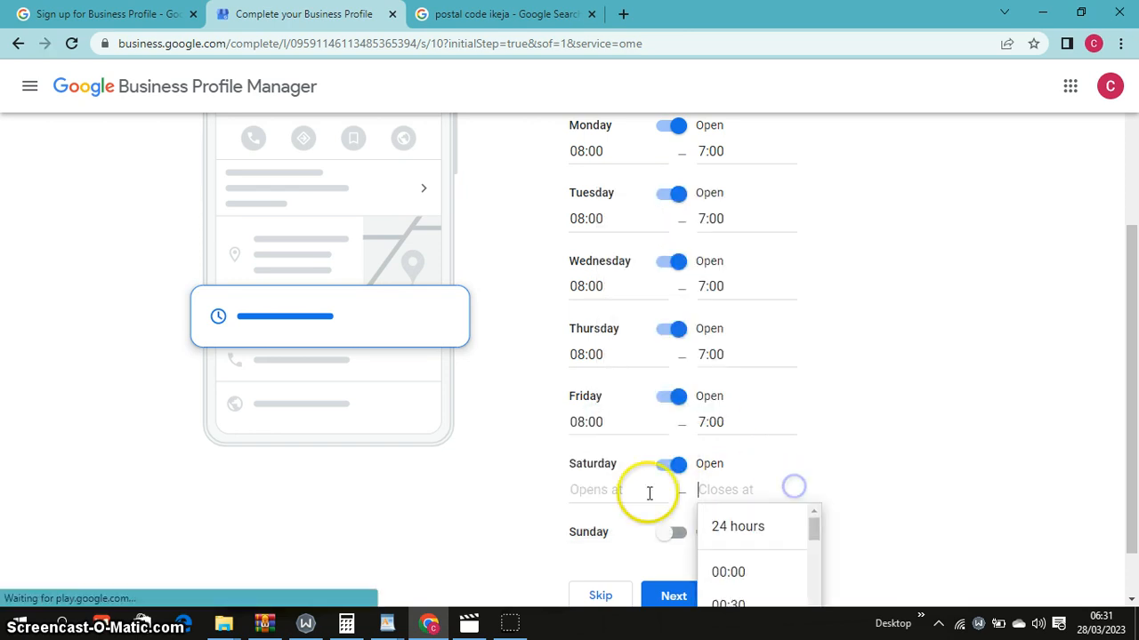
{"action": "left_click", "coordinate": [608, 490]}
{"action": "right_click", "coordinate": [608, 490]}
{"action": "left_click", "coordinate": [653, 374]}
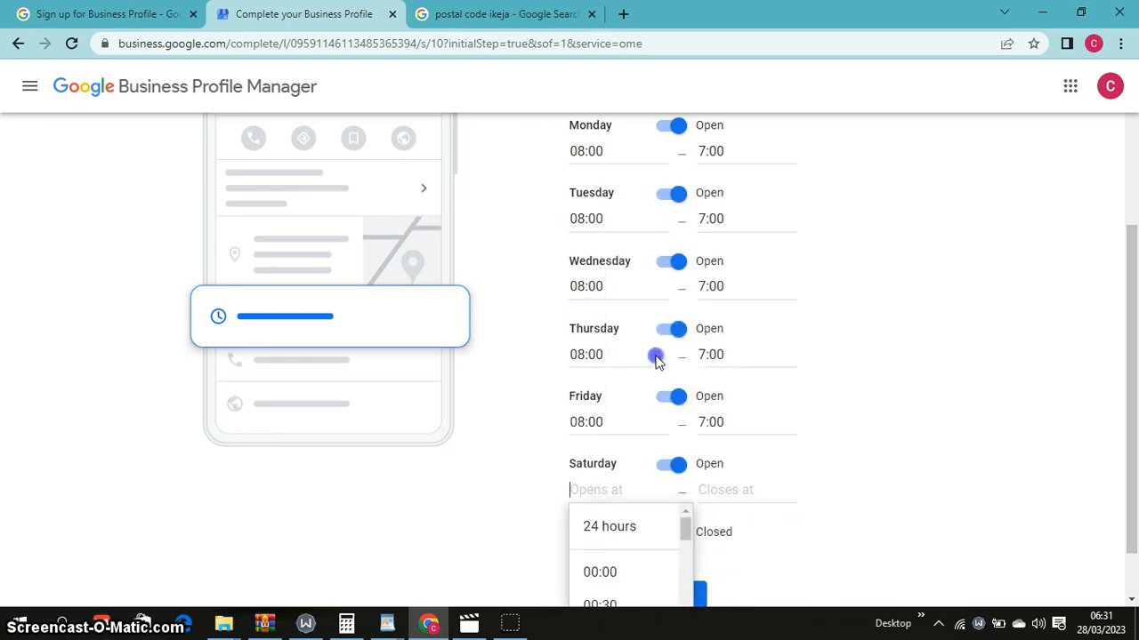
Copy Friday's 7:00 closing time into Saturday's closing time
{"action": "double_click", "coordinate": [717, 422]}
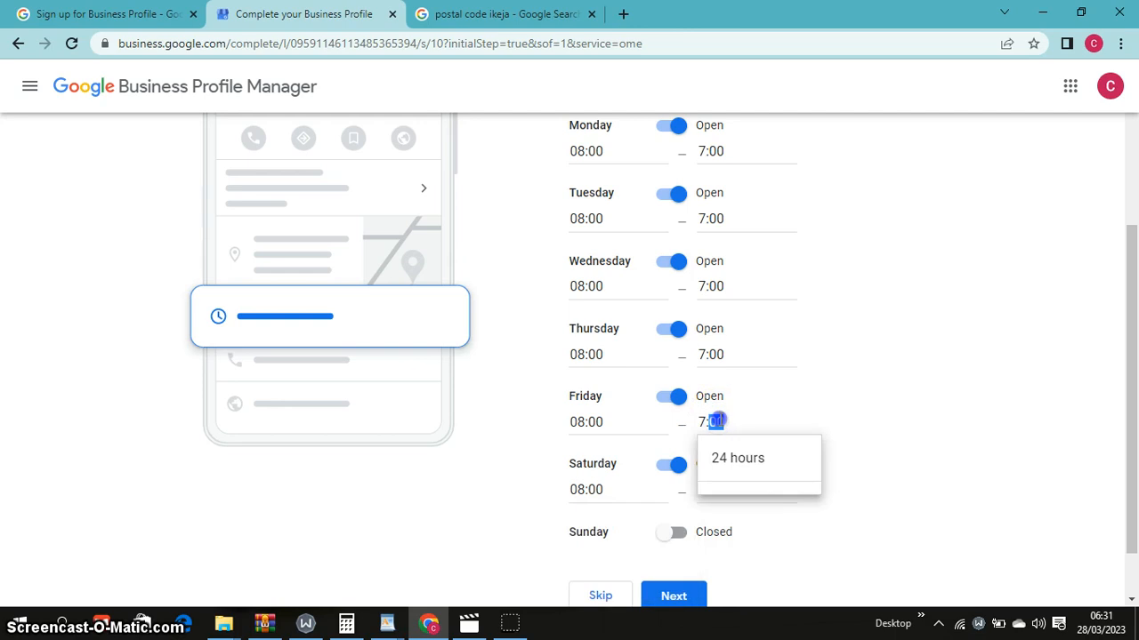
{"action": "right_click", "coordinate": [717, 421]}
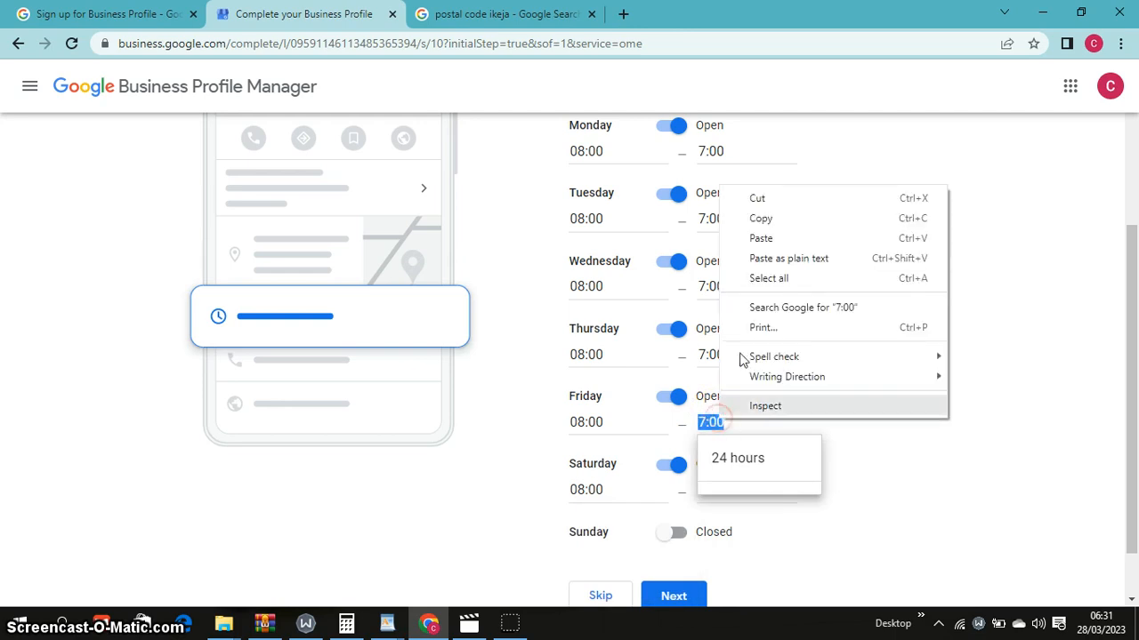
{"action": "left_click", "coordinate": [767, 219]}
{"action": "left_click", "coordinate": [704, 493]}
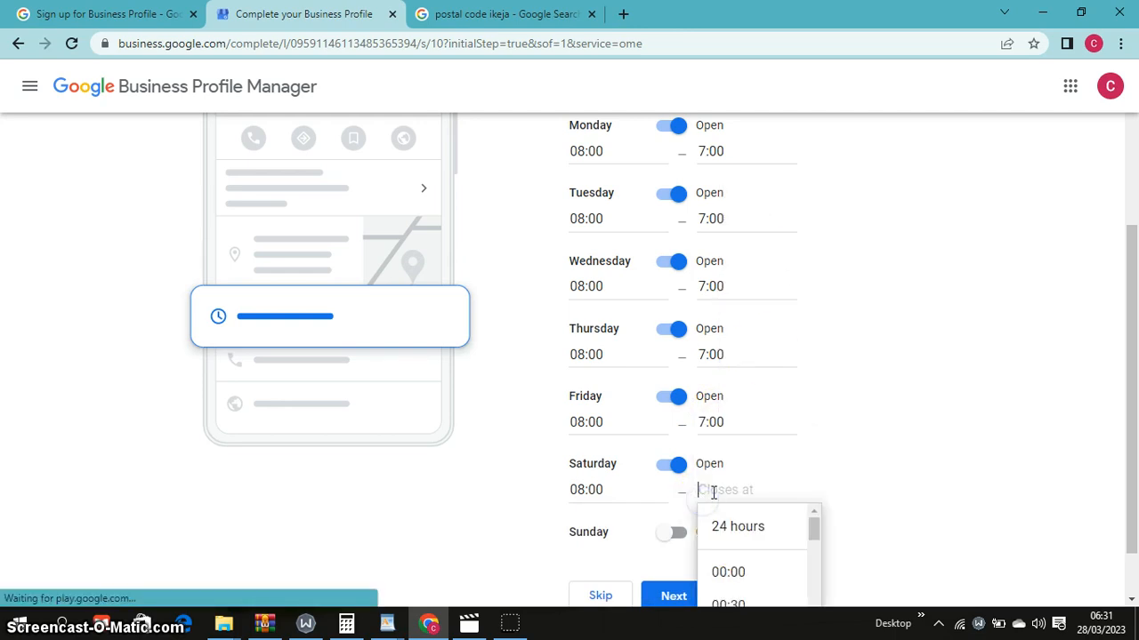
{"action": "right_click", "coordinate": [716, 492]}
{"action": "left_click", "coordinate": [756, 357]}
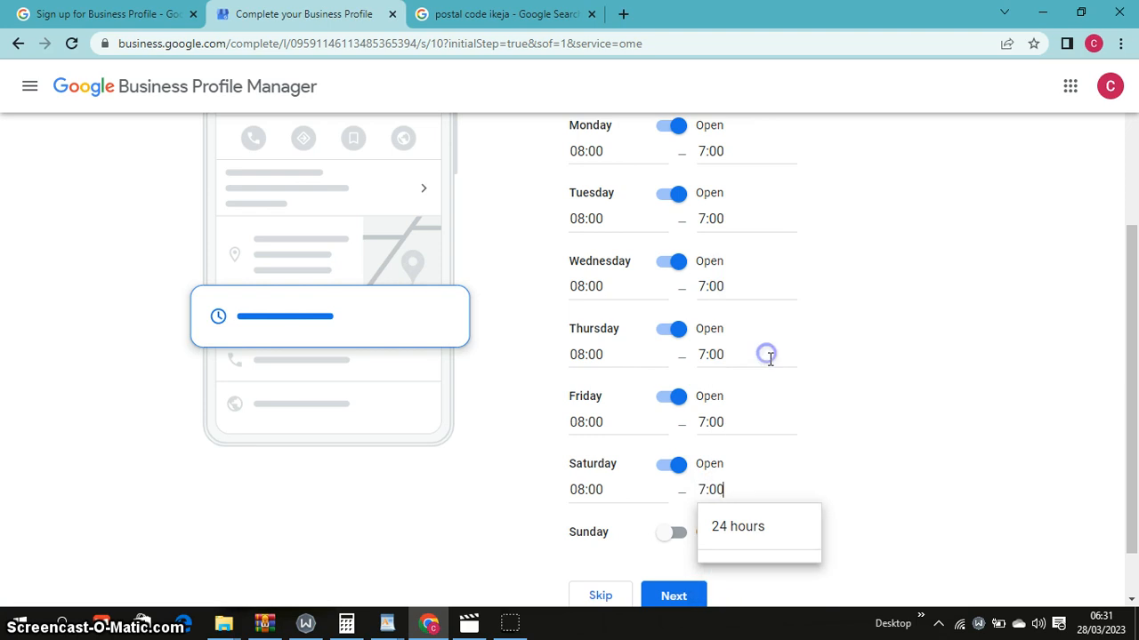
{"action": "left_click", "coordinate": [879, 428]}
{"action": "left_click_drag", "start_coordinate": [1134, 405], "coordinate": [1134, 477]}
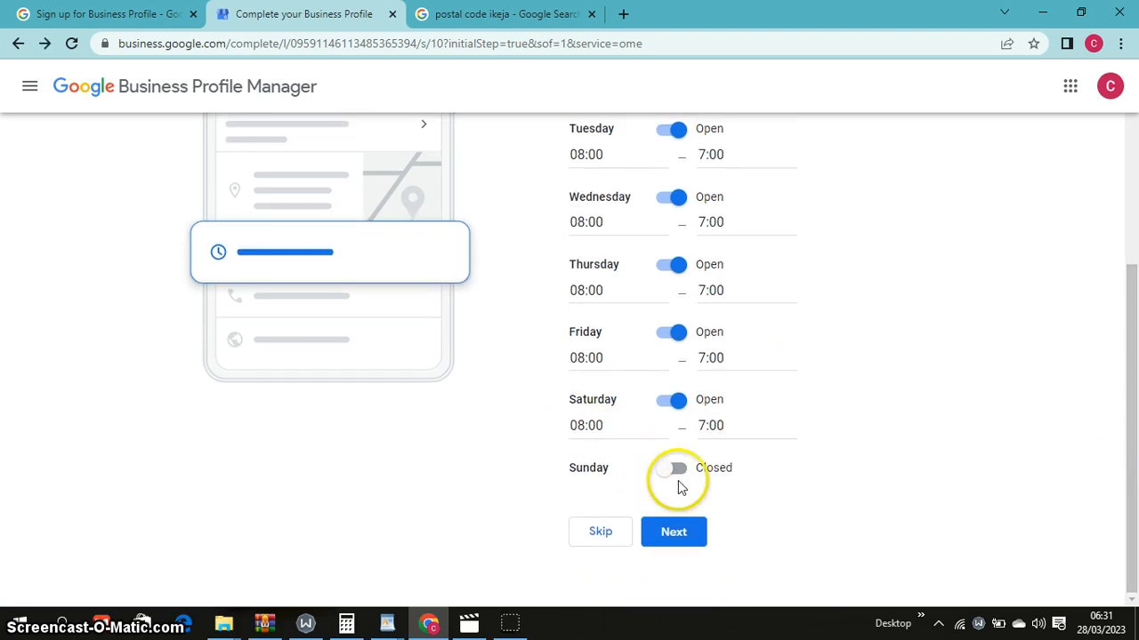
{"action": "left_click_drag", "start_coordinate": [1132, 433], "coordinate": [1134, 491]}
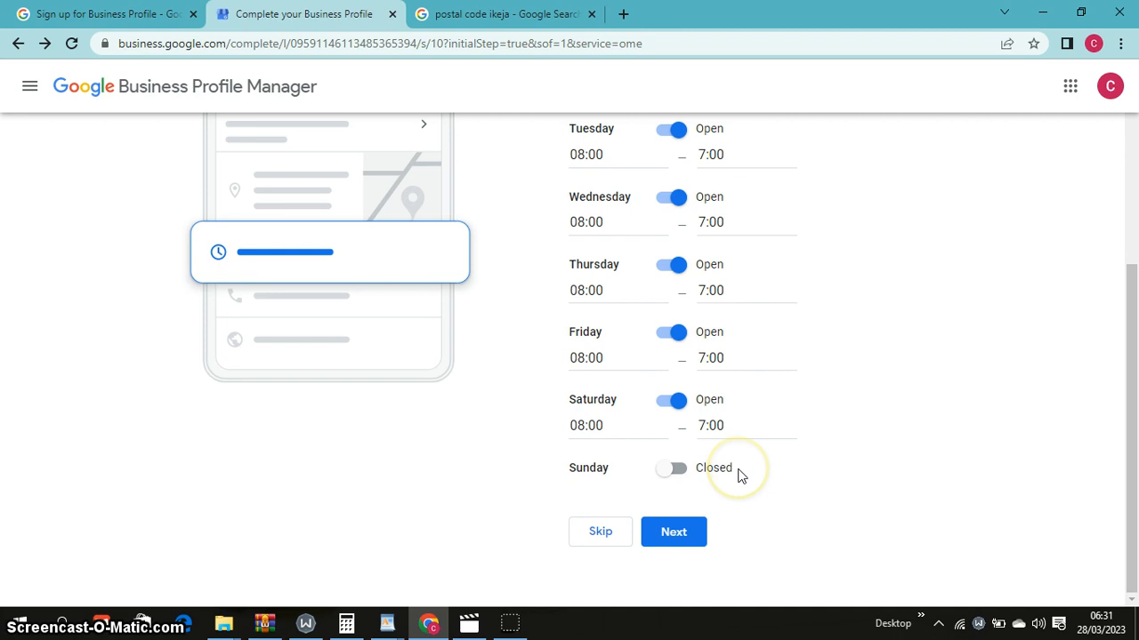
Submit the hours, then change Monday, Tuesday and Wednesday closing times to 7:45 after the errors
{"action": "left_click", "coordinate": [691, 539]}
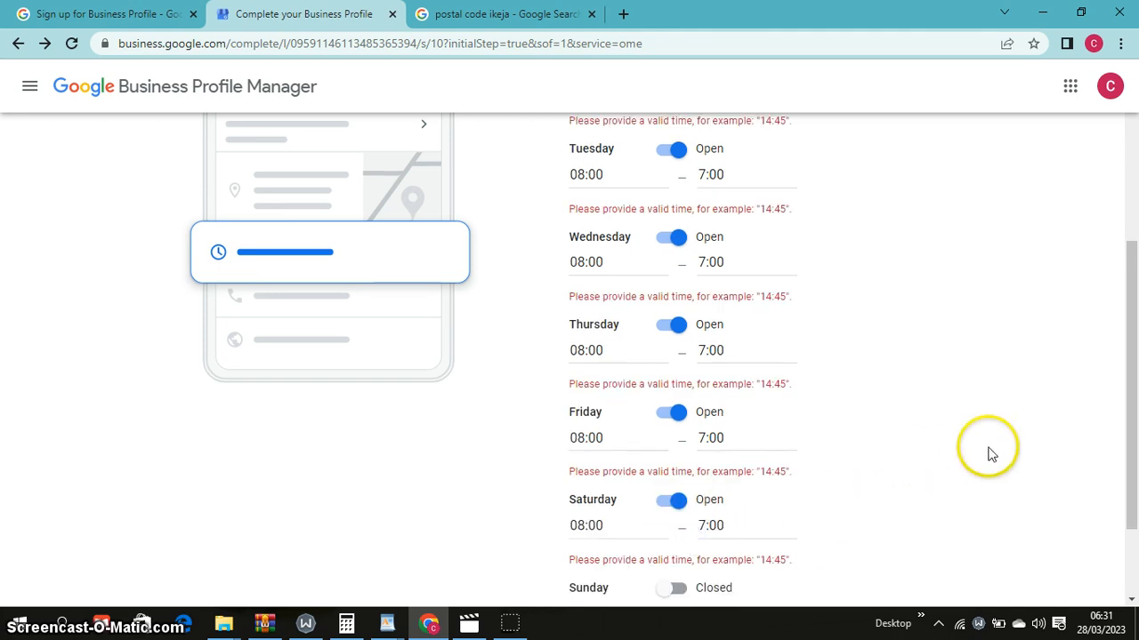
{"action": "scroll", "coordinate": [1124, 302], "scroll_direction": "up", "scroll_amount": 3}
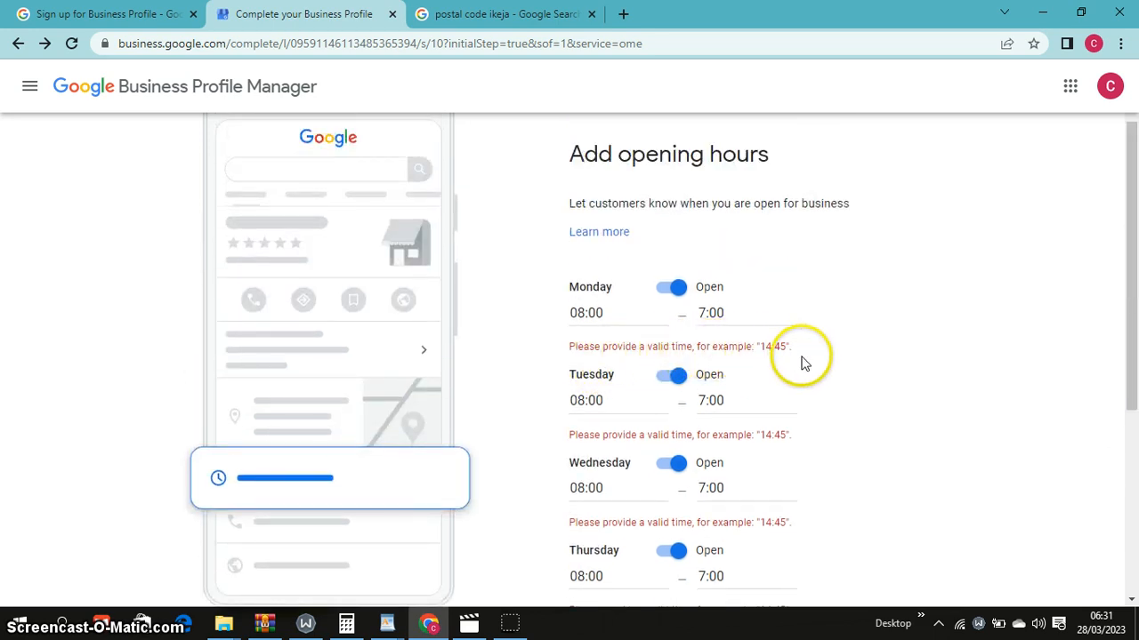
{"action": "left_click", "coordinate": [725, 310]}
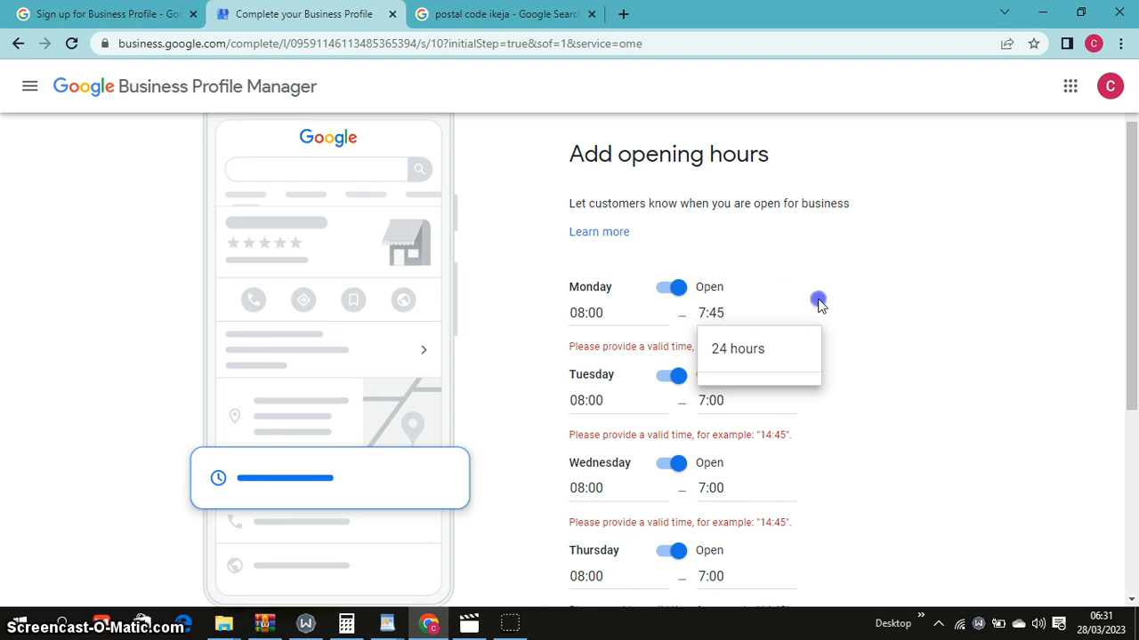
{"action": "left_click", "coordinate": [818, 302]}
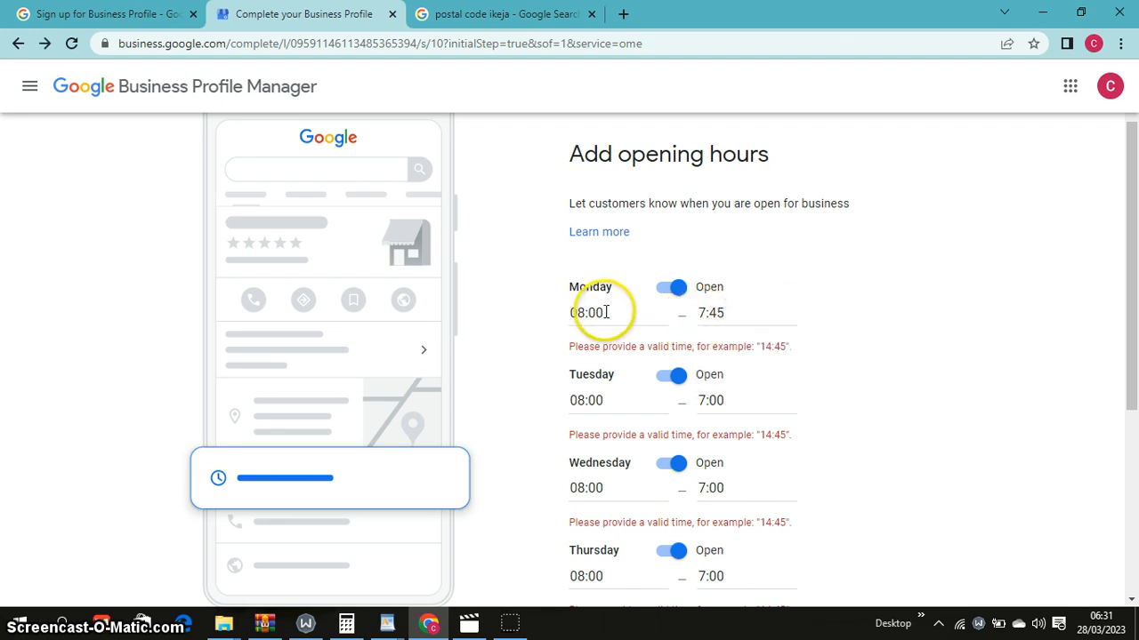
{"action": "left_click", "coordinate": [722, 398]}
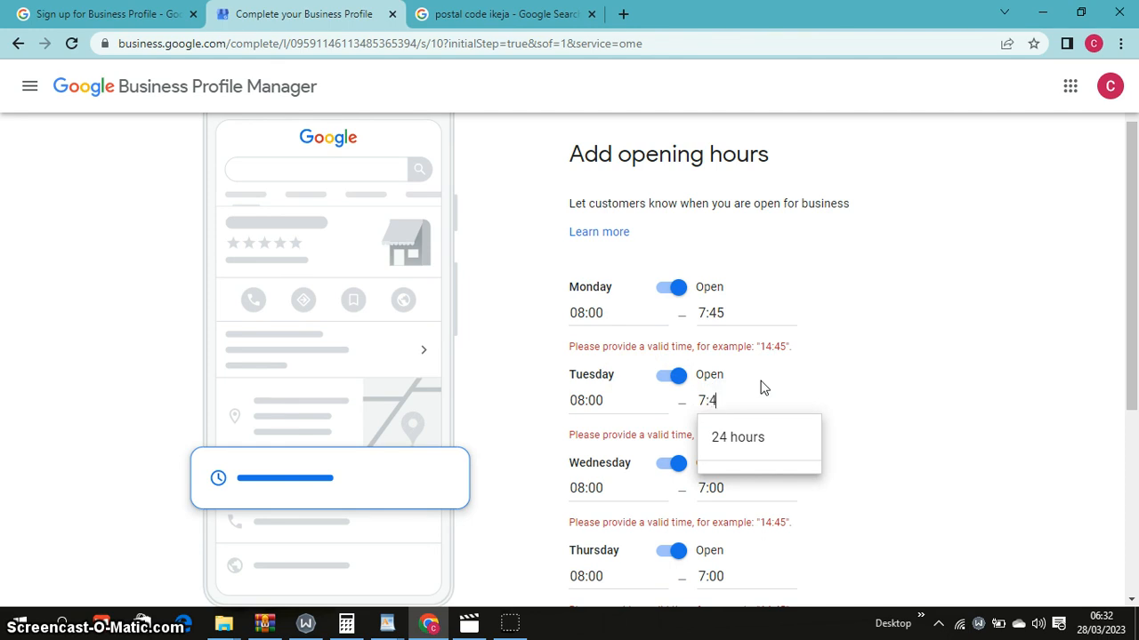
{"action": "left_click", "coordinate": [798, 401]}
{"action": "left_click", "coordinate": [720, 487]}
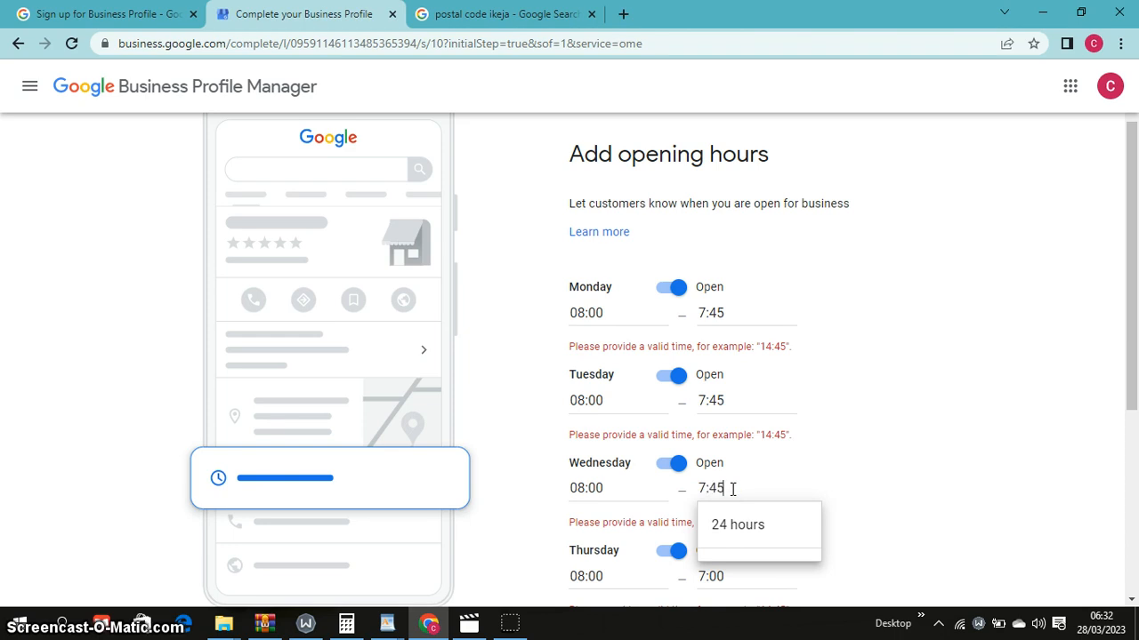
{"action": "left_click", "coordinate": [839, 470]}
Change Thursday, Friday and Saturday closing times to 7:45 and submit the hours again
{"action": "left_click", "coordinate": [738, 575]}
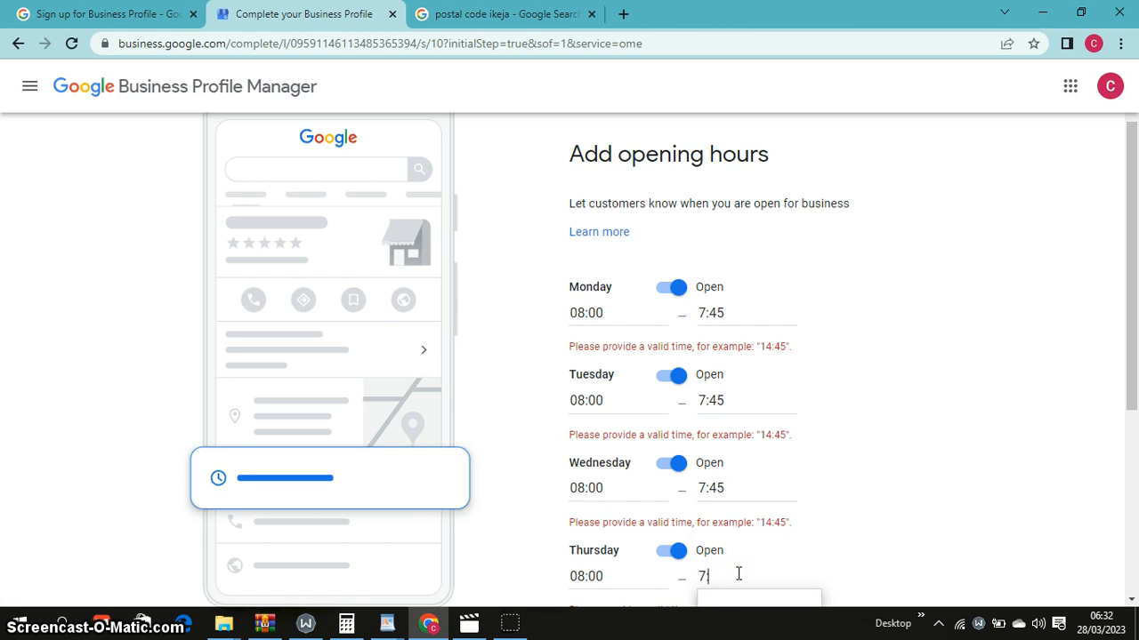
{"action": "type", "text": "45"}
{"action": "left_click", "coordinate": [1011, 513]}
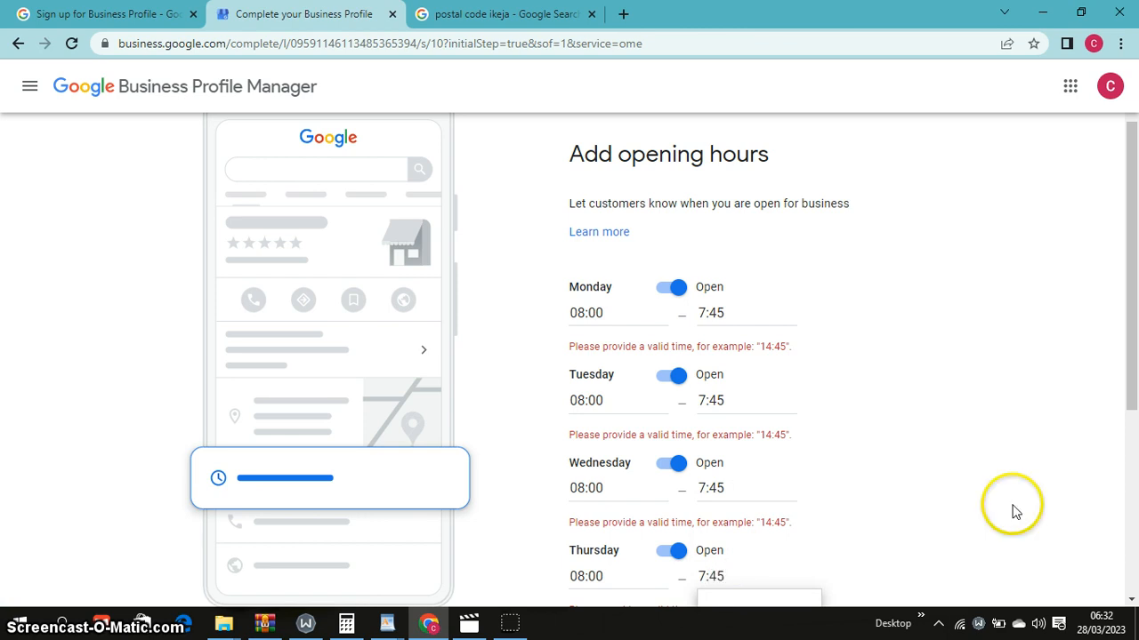
{"action": "left_click_drag", "start_coordinate": [1134, 355], "coordinate": [1134, 525]}
{"action": "left_click", "coordinate": [736, 425]}
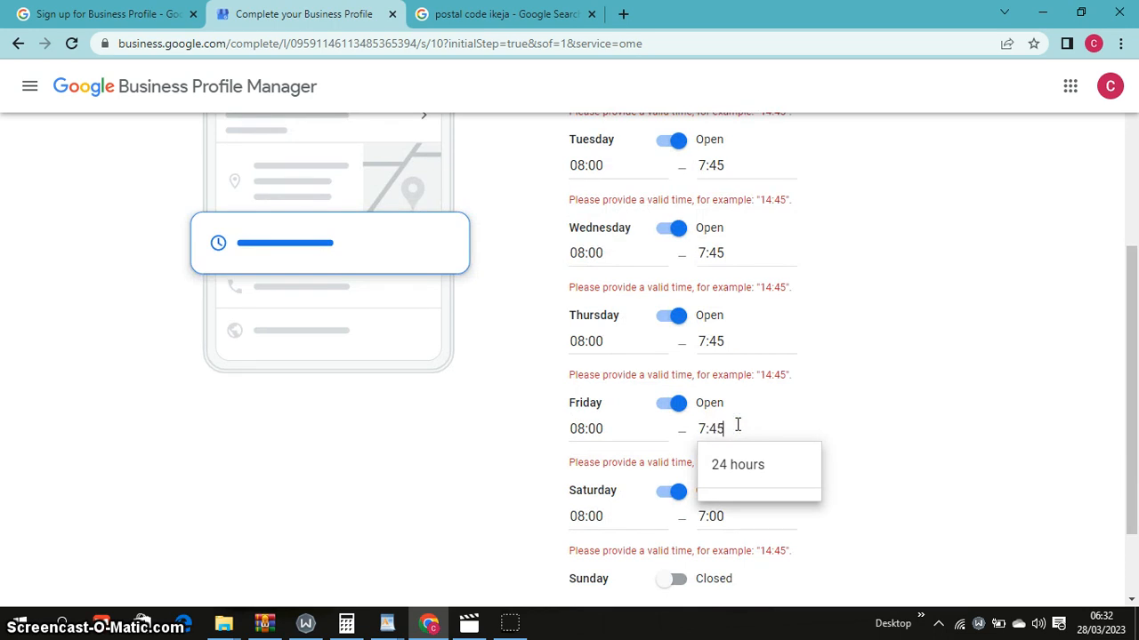
{"action": "type", "text": "45"}
{"action": "left_click", "coordinate": [953, 414]}
{"action": "left_click", "coordinate": [752, 520]}
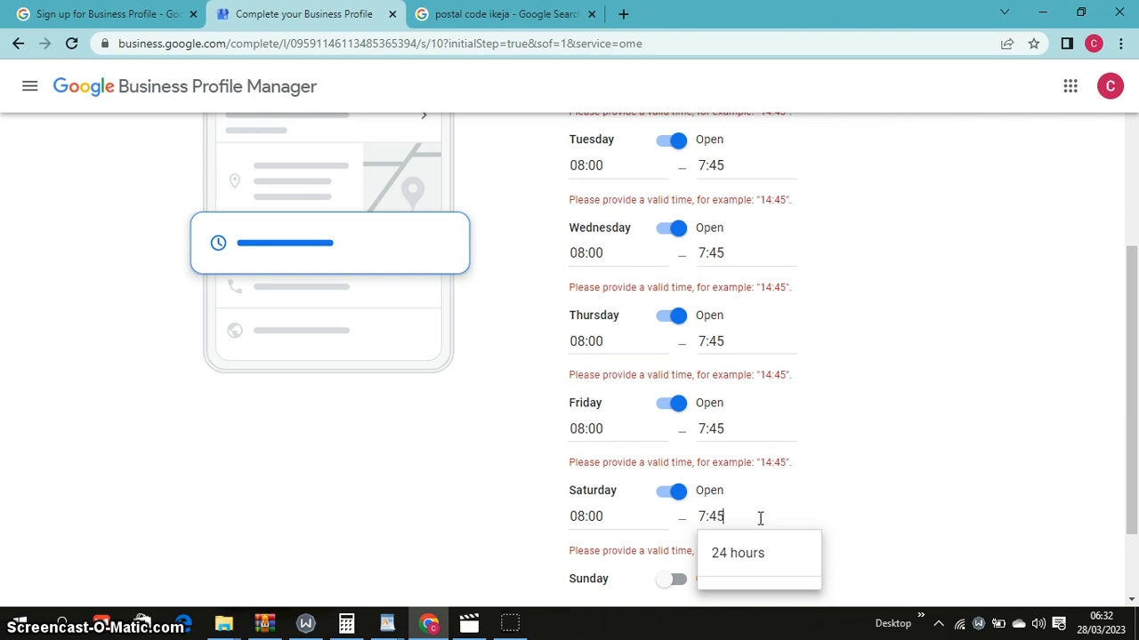
{"action": "left_click", "coordinate": [938, 518]}
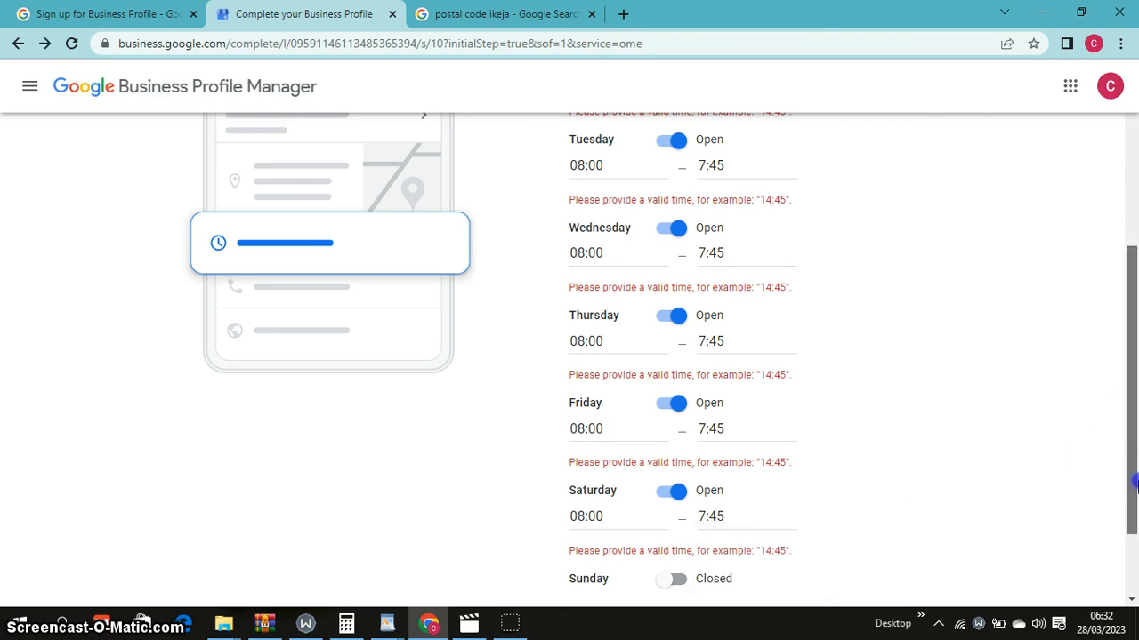
{"action": "left_click_drag", "start_coordinate": [1128, 419], "coordinate": [1128, 524]}
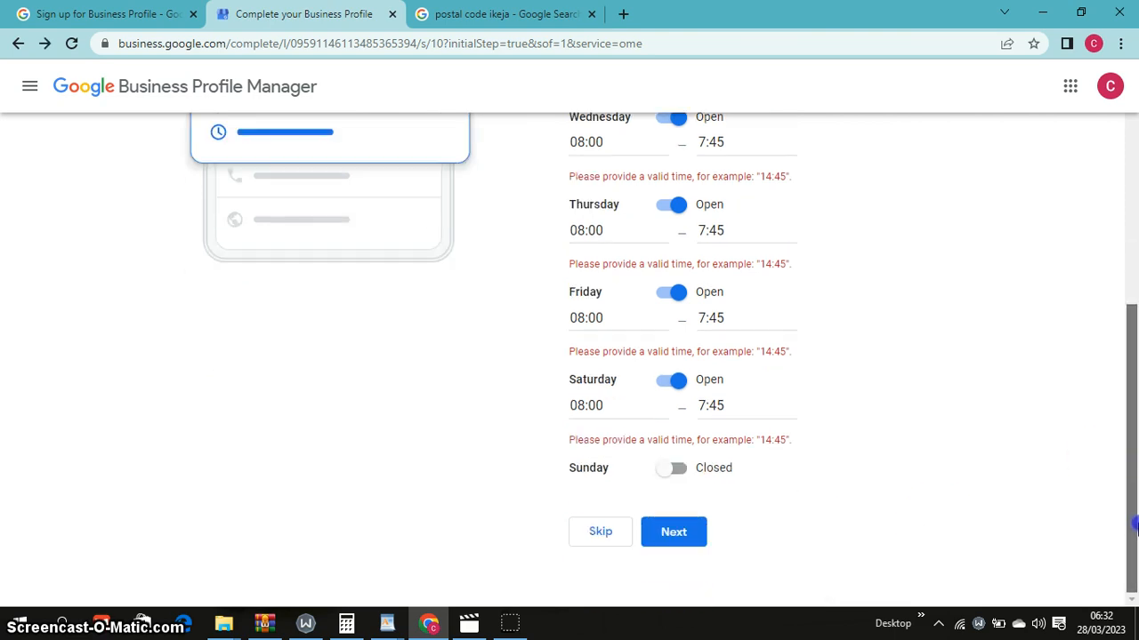
{"action": "left_click", "coordinate": [689, 539]}
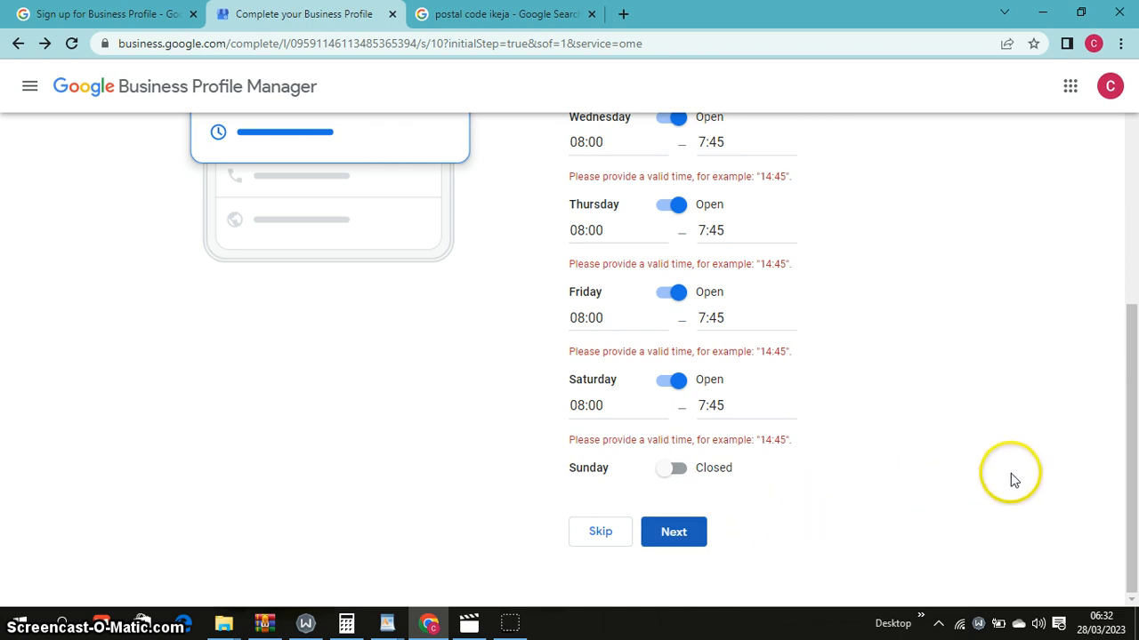
{"action": "left_click_drag", "start_coordinate": [1127, 455], "coordinate": [854, 529]}
Resubmit the hours, then change Monday's opening time to 08:15
{"action": "left_click", "coordinate": [681, 561]}
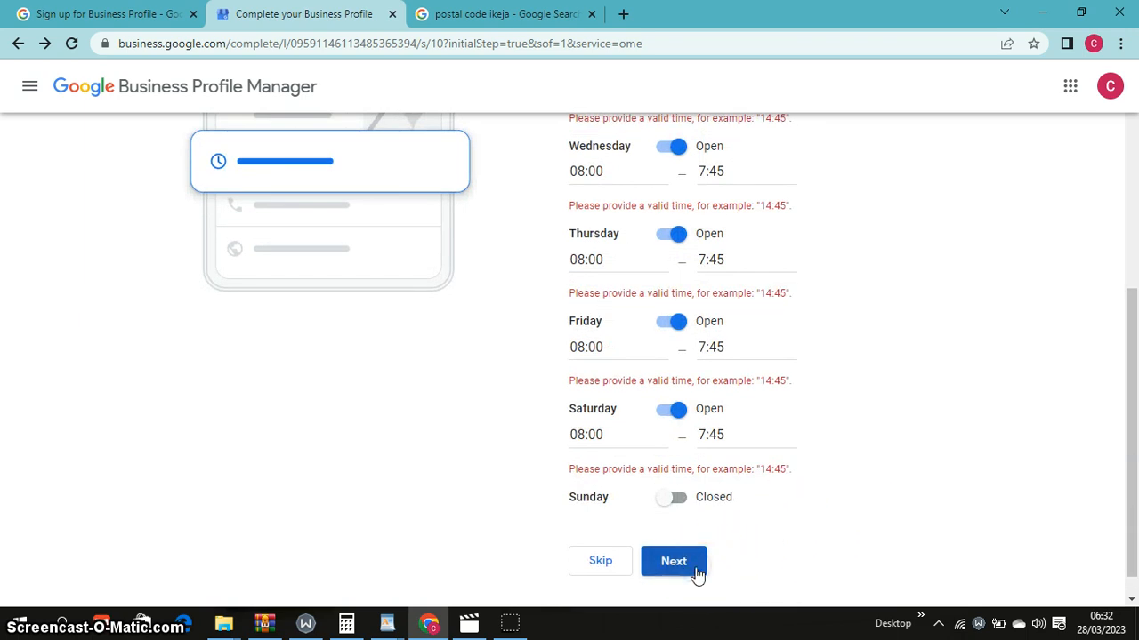
{"action": "left_click_drag", "start_coordinate": [1121, 529], "coordinate": [1122, 356]}
{"action": "left_click", "coordinate": [601, 330]}
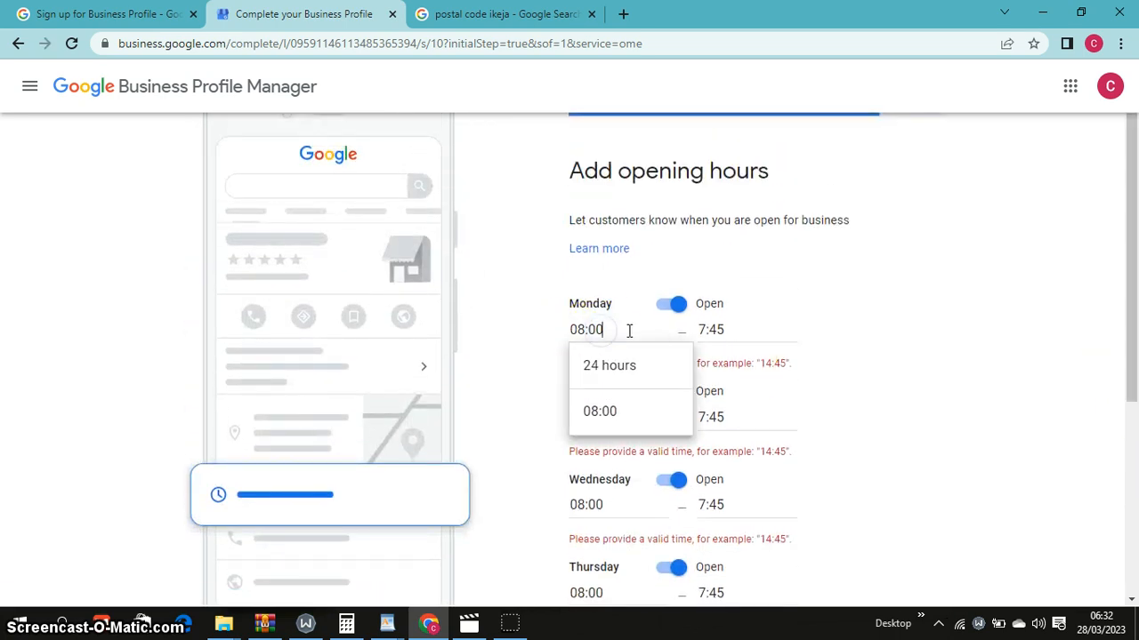
{"action": "key", "text": "BackSpace"}
{"action": "key", "text": "BackSpace"}
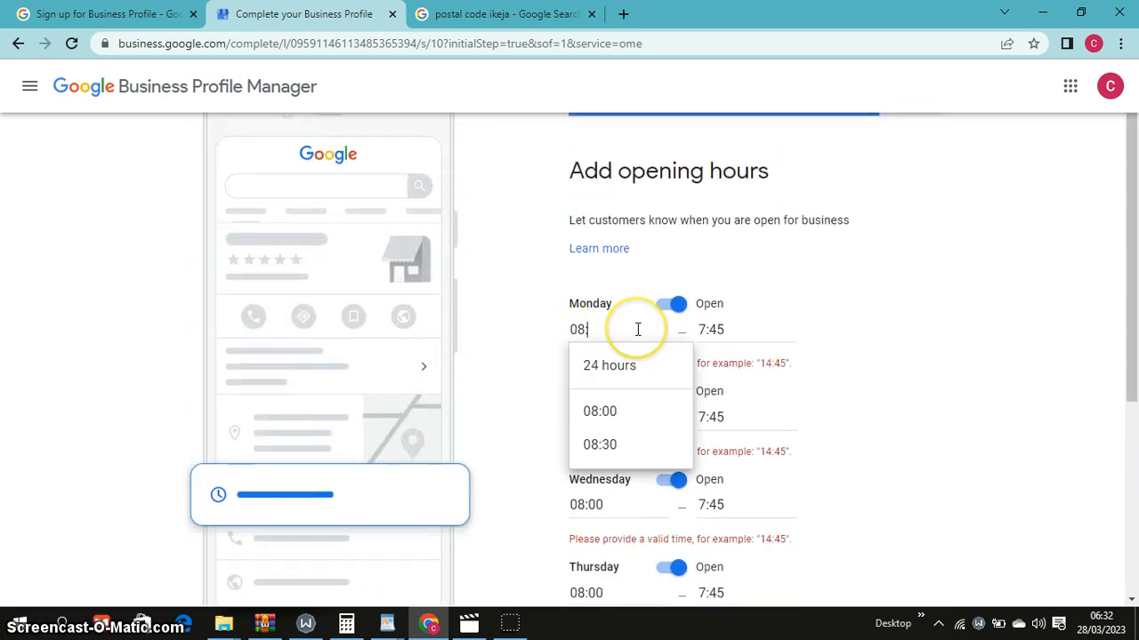
{"action": "type", "text": "1"}
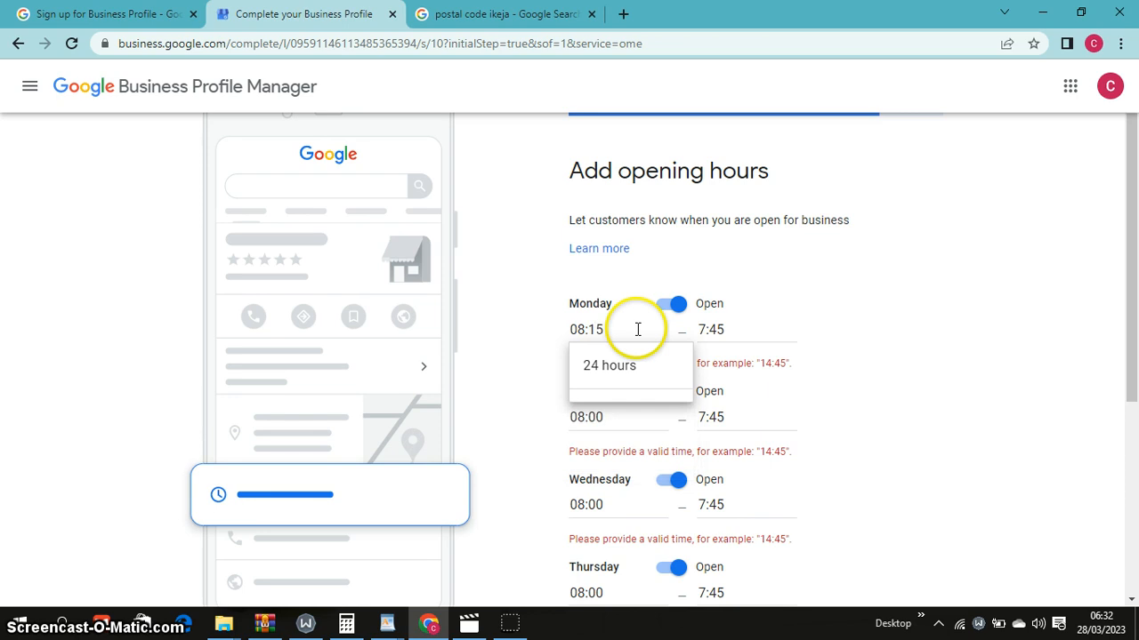
{"action": "type", "text": "5"}
{"action": "left_click", "coordinate": [836, 329]}
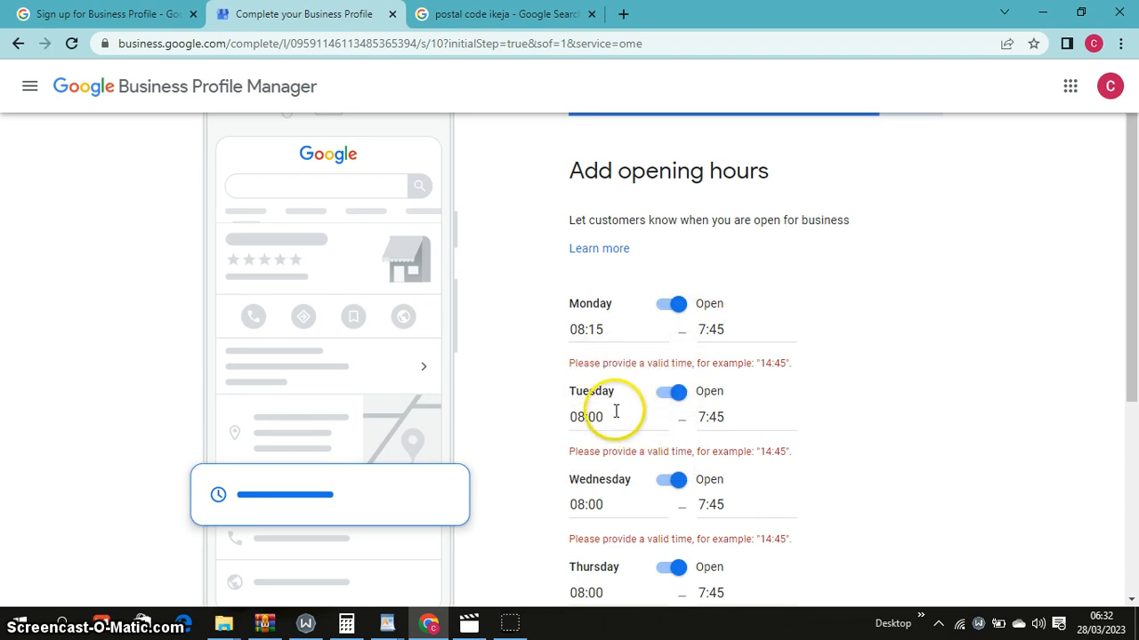